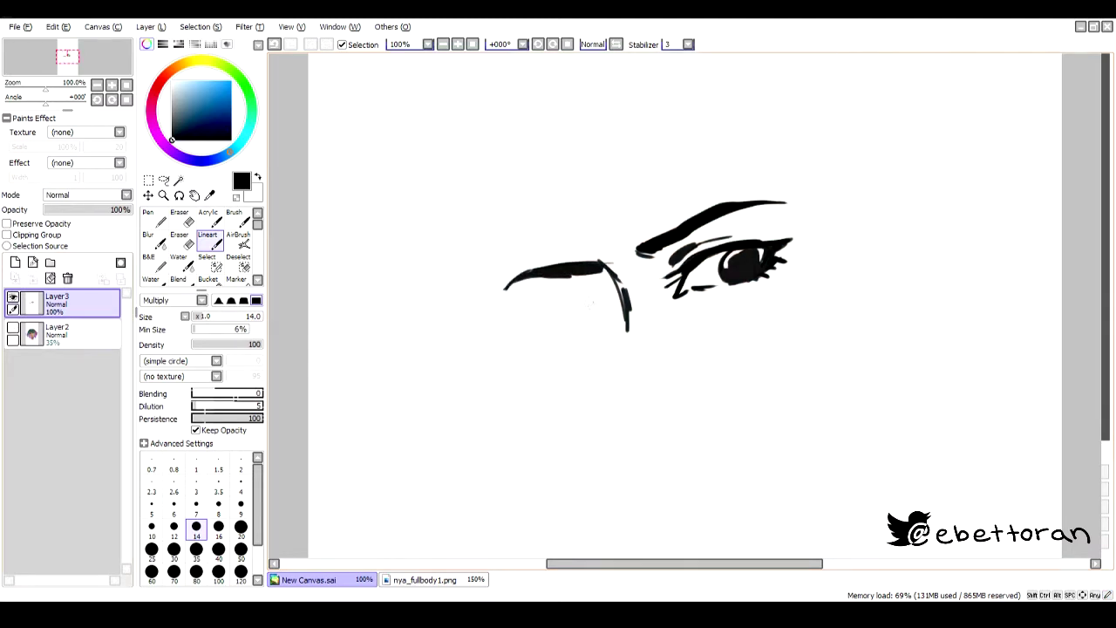
# - Ink the solid black shadow along the nose bridge and the left eye with its lid, iris and lashes
pyautogui.moveTo(616, 280)
pyautogui.mouseDown()
pyautogui.moveTo(641, 368)
pyautogui.moveTo(634, 359)
pyautogui.mouseUp()
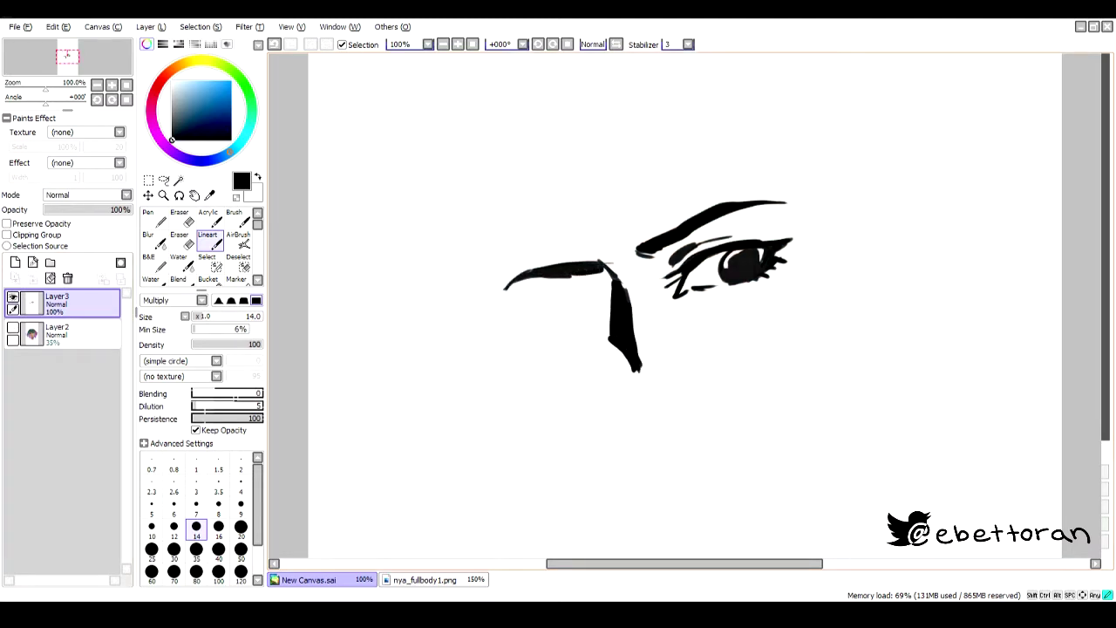
pyautogui.moveTo(544, 307); pyautogui.dragTo(610, 293)
pyautogui.moveTo(558, 295)
pyautogui.mouseDown()
pyautogui.moveTo(614, 268)
pyautogui.moveTo(541, 321)
pyautogui.mouseUp()
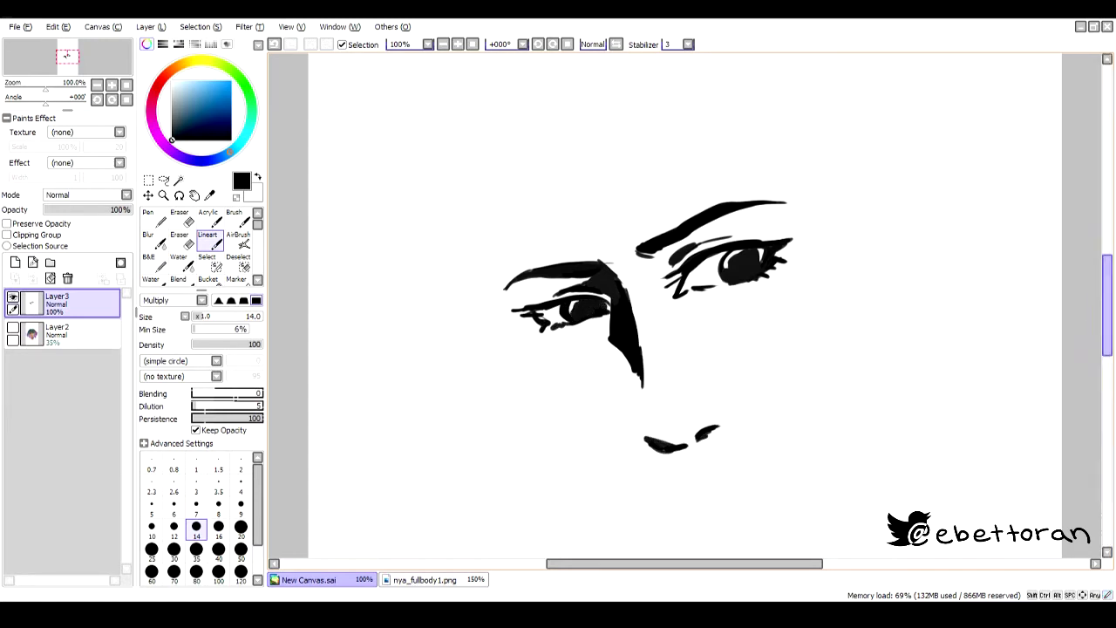
# - Draw the jawline from the left cheek down to the chin and up toward the right cheek
pyautogui.moveTo(519, 349)
pyautogui.mouseDown()
pyautogui.moveTo(438, 259)
pyautogui.moveTo(571, 425)
pyautogui.moveTo(644, 477)
pyautogui.mouseUp()
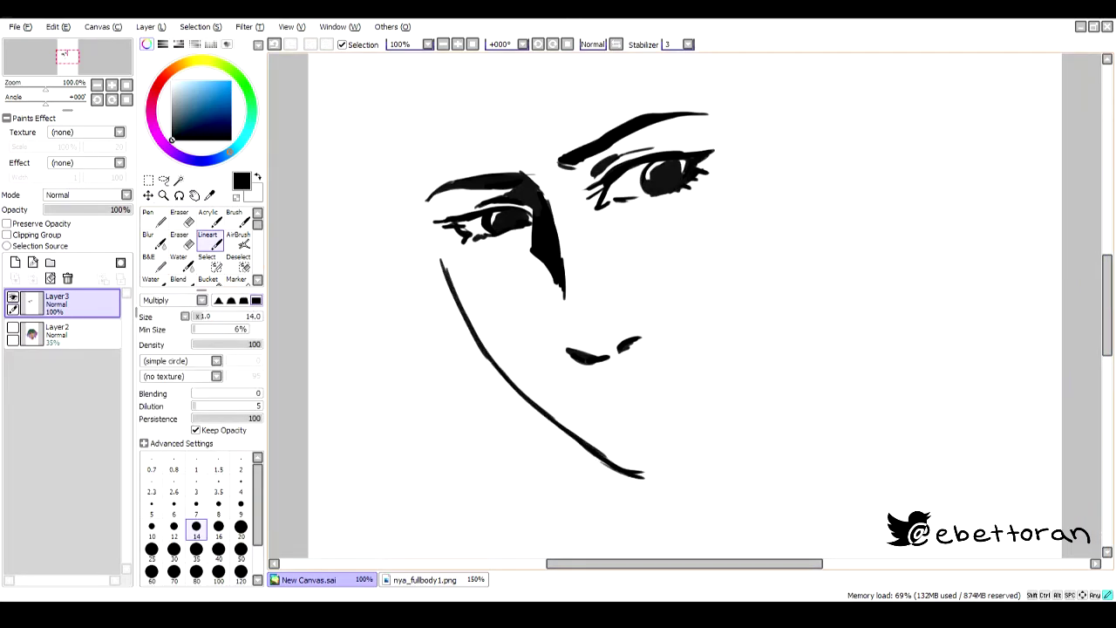
pyautogui.moveTo(706, 447); pyautogui.dragTo(771, 382)
# - Lasso the brows, eyes and nose and transform them slightly right and down within the face
pyautogui.press('a')
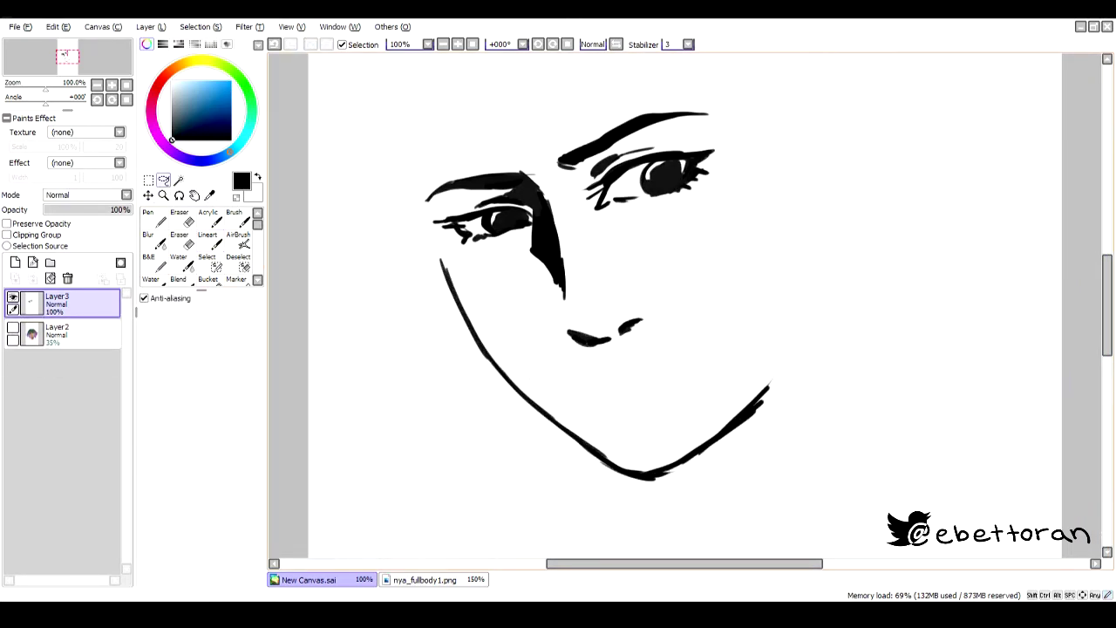
pyautogui.moveTo(566, 75); pyautogui.dragTo(493, 114)
pyautogui.hotkey('ctrl', 't')
pyautogui.moveTo(558, 222); pyautogui.dragTo(574, 233)
pyautogui.press('Return')
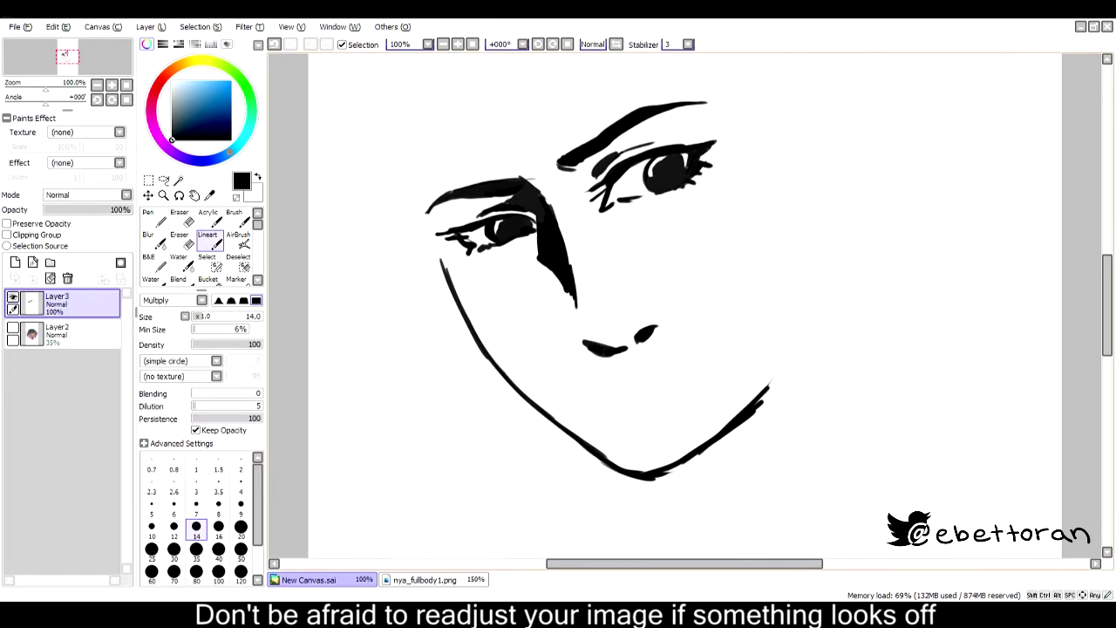
# - Lasso the right eye with its brow and move it up and outward with a free transform
pyautogui.press('a')
pyautogui.moveTo(743, 78); pyautogui.dragTo(549, 96)
pyautogui.hotkey('ctrl', 't')
pyautogui.moveTo(552, 156); pyautogui.dragTo(586, 146)
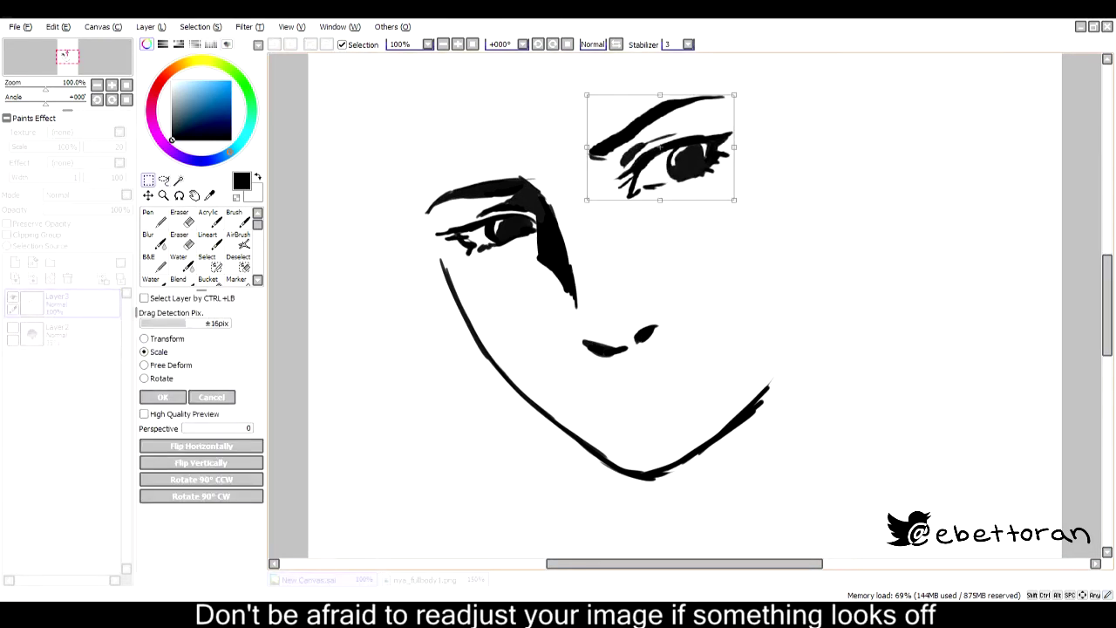
pyautogui.press('Return')
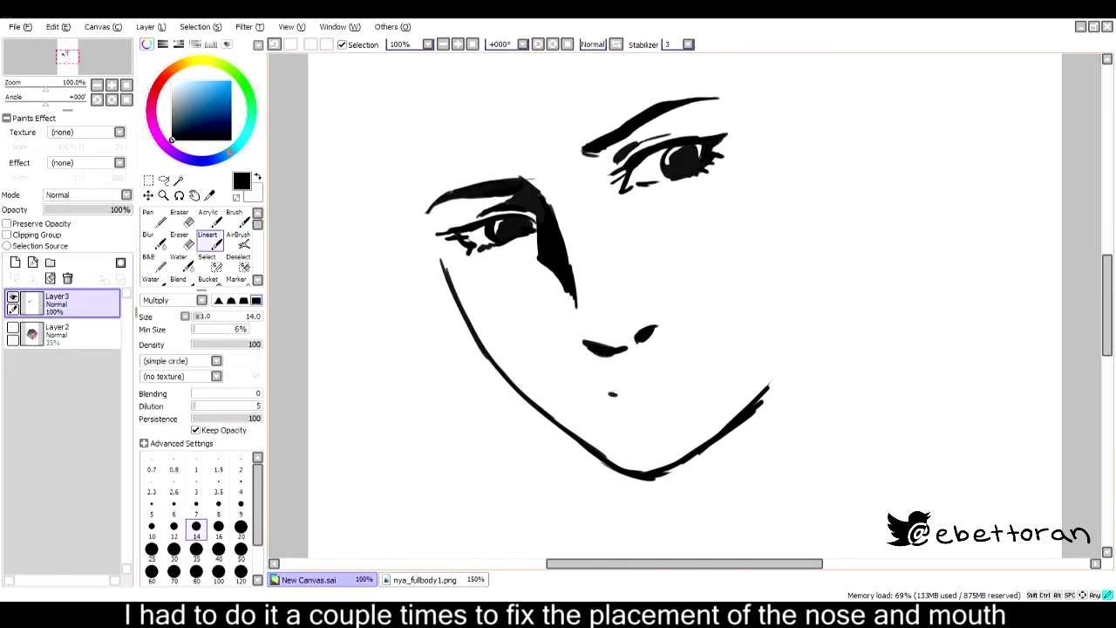
# - Remove the old nose and mouth marks and draw a slanted smiling mouth in black
pyautogui.hotkey('ctrl', 'z')
pyautogui.hotkey('ctrl', 'z')
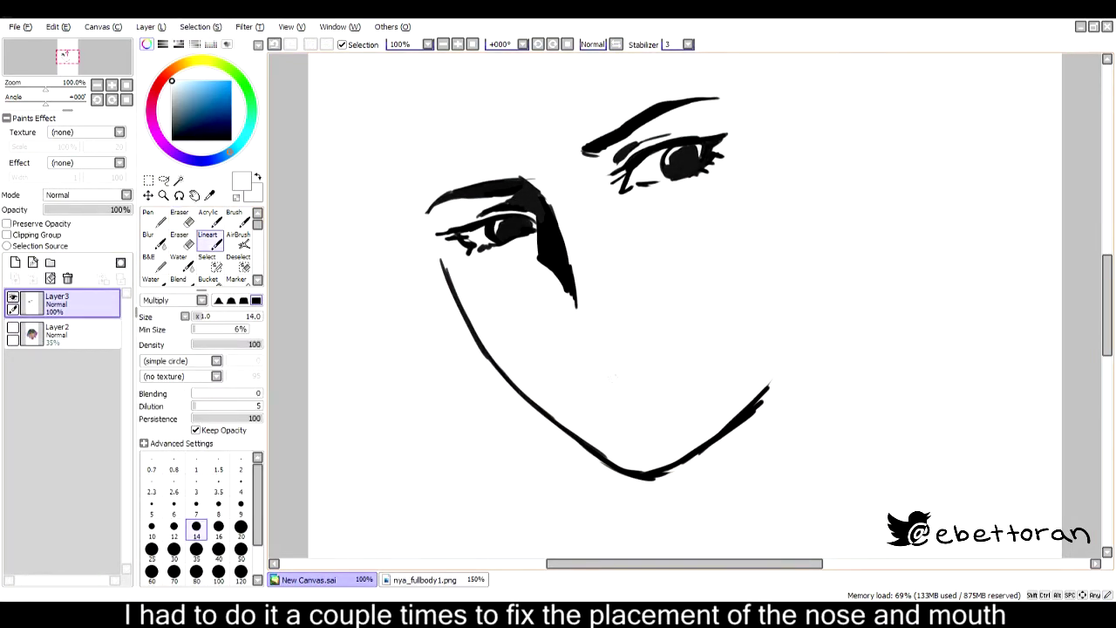
pyautogui.press('x')
pyautogui.moveTo(601, 383); pyautogui.dragTo(674, 357)
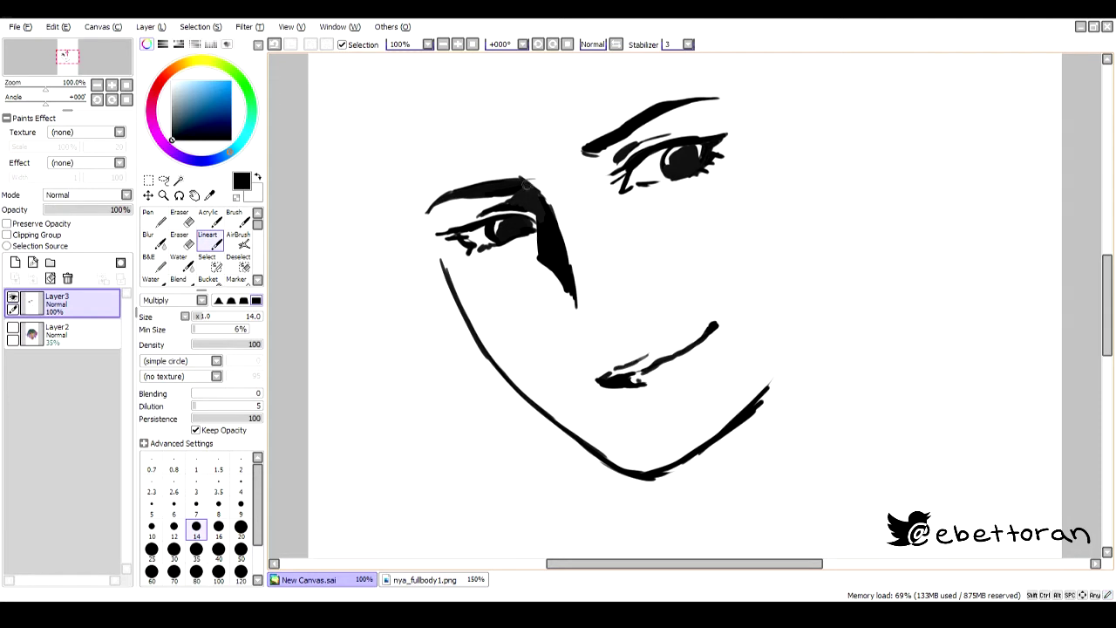
# - Thicken the inner end of the right brow and redraw the nose tip and nostril above the mouth
pyautogui.scroll(2, 598, 328)
pyautogui.moveTo(569, 211); pyautogui.dragTo(623, 188)
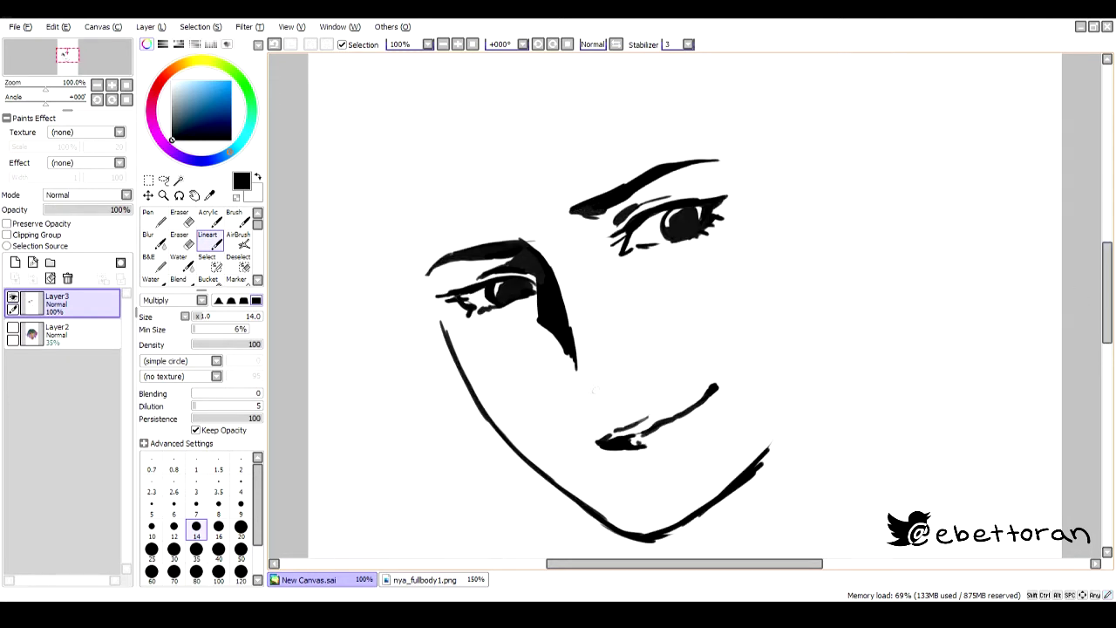
pyautogui.click(163, 179)
pyautogui.moveTo(593, 380); pyautogui.dragTo(597, 383)
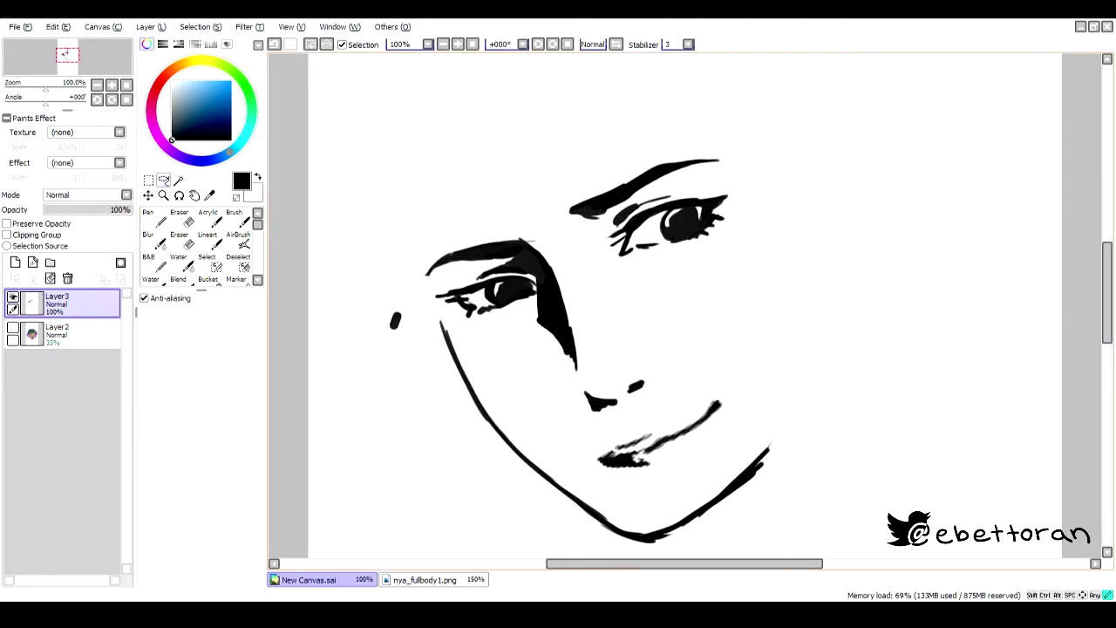
# - Shift the nose and mouth slightly to correct their placement, deselect, and return to the Lineart brush
pyautogui.moveTo(654, 427); pyautogui.dragTo(652, 440)
pyautogui.hotkey('ctrl', 'd')
pyautogui.press('l')
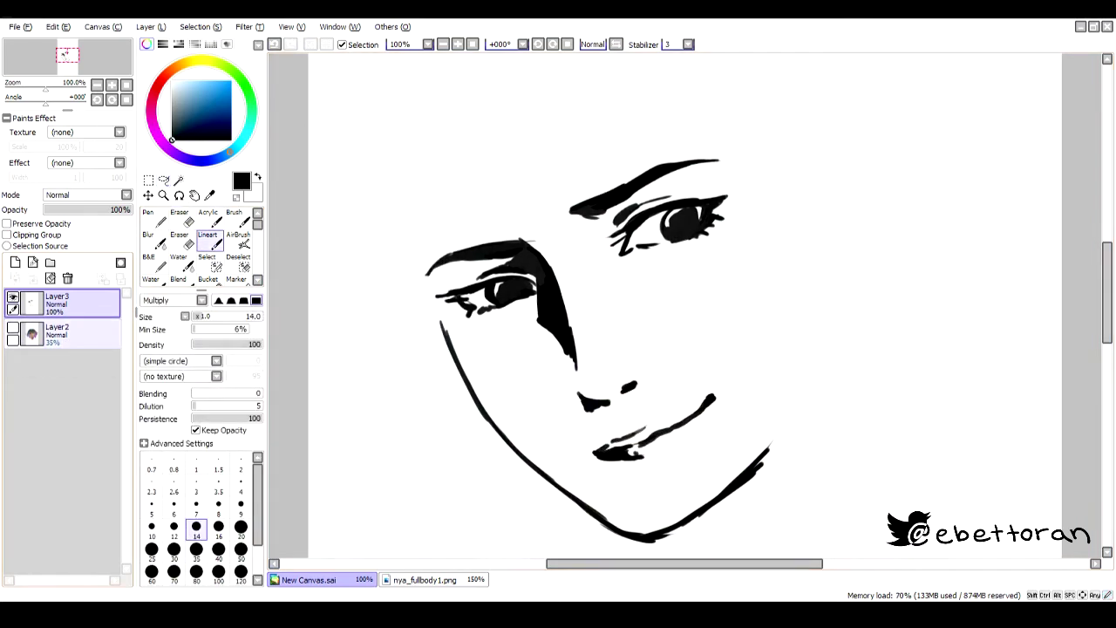
# - Add a long curved bang between the eyes and, with the Layer2 reference shown, extend the right side of the jaw upward
pyautogui.moveTo(483, 129)
pyautogui.mouseDown()
pyautogui.moveTo(610, 278)
pyautogui.moveTo(685, 299)
pyautogui.mouseUp()
pyautogui.click(14, 327)
pyautogui.scroll(-1, 685, 306)
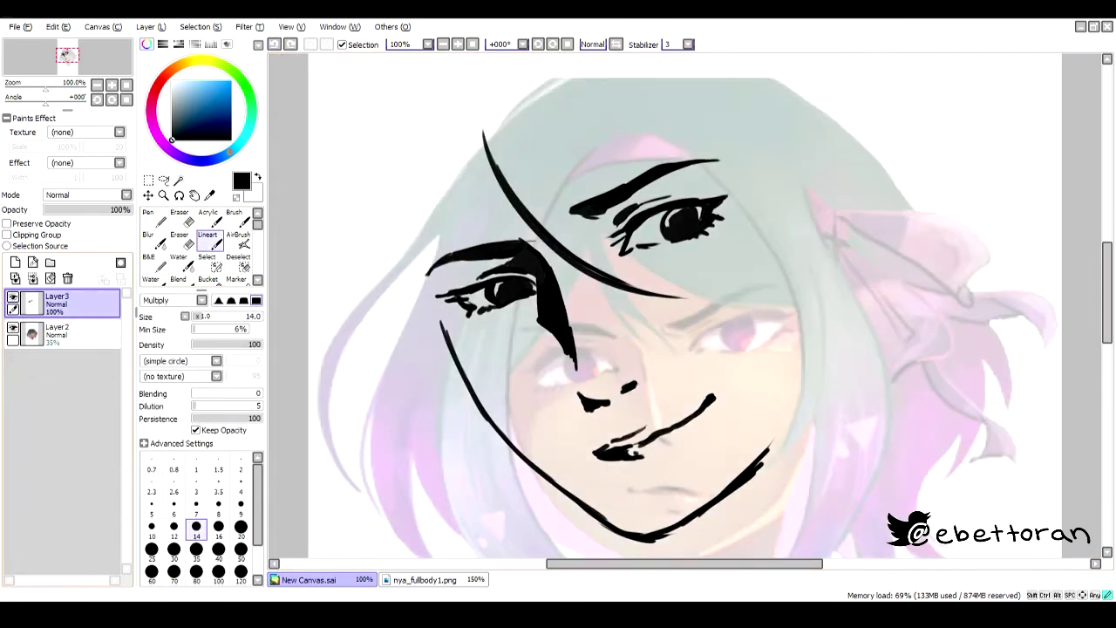
pyautogui.moveTo(671, 490); pyautogui.dragTo(777, 399)
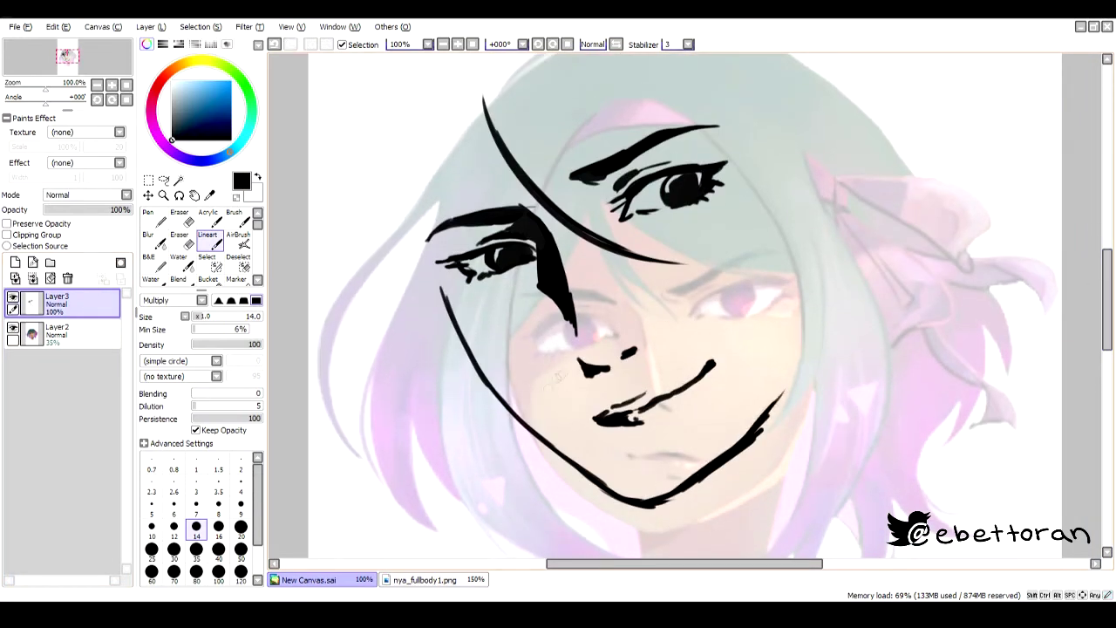
# - Sketch the long hair strands framing both sides of the face and the short strokes below the jaw, undoing the stray outer stroke
pyautogui.moveTo(656, 65); pyautogui.dragTo(763, 253)
pyautogui.moveTo(452, 94); pyautogui.dragTo(475, 411)
pyautogui.moveTo(419, 196)
pyautogui.mouseDown()
pyautogui.moveTo(558, 510)
pyautogui.moveTo(602, 520)
pyautogui.mouseUp()
pyautogui.scroll(-1, 684, 305)
pyautogui.moveTo(762, 183); pyautogui.dragTo(654, 493)
pyautogui.moveTo(727, 442)
pyautogui.mouseDown()
pyautogui.moveTo(720, 548)
pyautogui.moveTo(667, 490)
pyautogui.mouseUp()
pyautogui.moveTo(619, 477)
pyautogui.mouseDown()
pyautogui.moveTo(515, 478)
pyautogui.moveTo(545, 556)
pyautogui.mouseUp()
pyautogui.moveTo(743, 102); pyautogui.dragTo(764, 277)
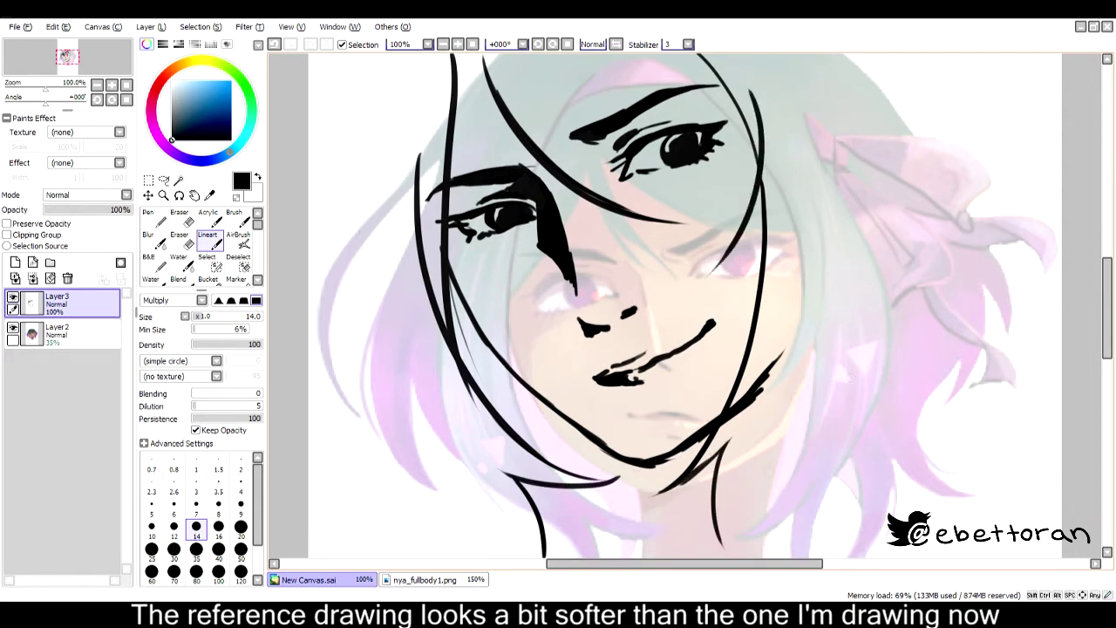
pyautogui.moveTo(384, 155); pyautogui.dragTo(338, 530)
pyautogui.hotkey('ctrl', 'z')
# - Paint heavy black bangs across the forehead above the right eye with the brush at size 20
pyautogui.hotkey('ctrl', '-')
pyautogui.moveTo(637, 305); pyautogui.dragTo(690, 319)
pyautogui.moveTo(589, 131)
pyautogui.mouseDown()
pyautogui.moveTo(560, 206)
pyautogui.moveTo(785, 160)
pyautogui.mouseUp()
pyautogui.click(241, 526)
pyautogui.moveTo(785, 157)
pyautogui.mouseDown()
pyautogui.moveTo(680, 137)
pyautogui.moveTo(767, 109)
pyautogui.mouseUp()
pyautogui.moveTo(610, 149); pyautogui.dragTo(750, 98)
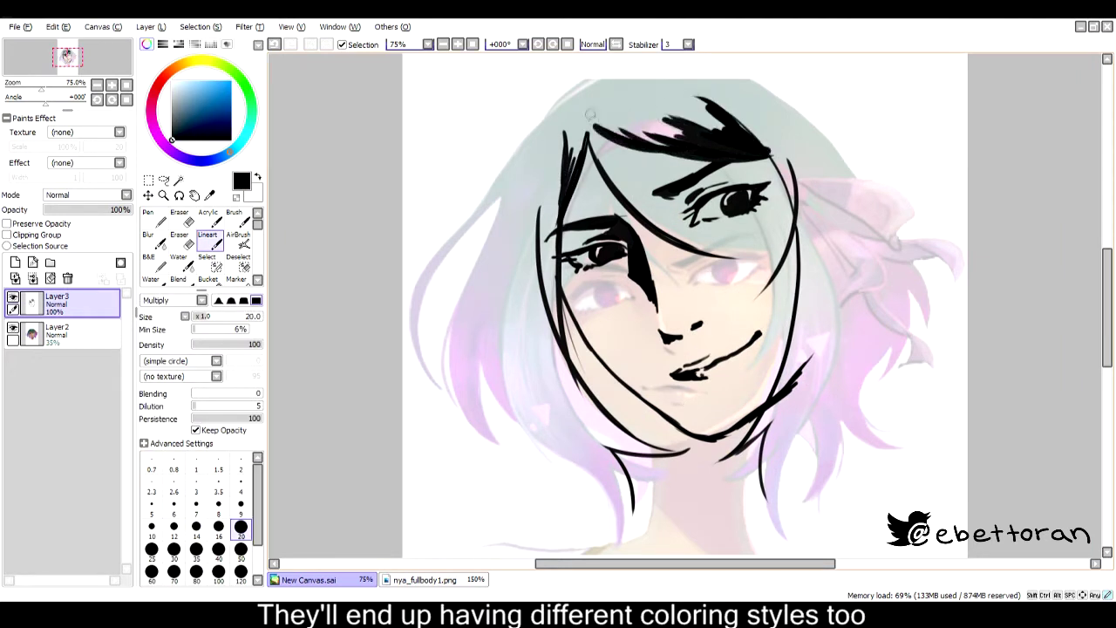
# - Erase the right end of the jawline that overshoots the hair strand and return to the Lineart brush
pyautogui.press('e')
pyautogui.moveTo(806, 362); pyautogui.dragTo(770, 403)
pyautogui.press('e')
# - Thicken the hair locks beside the left and right cheeks with repeated black strokes down to the neck
pyautogui.moveTo(563, 232); pyautogui.dragTo(598, 410)
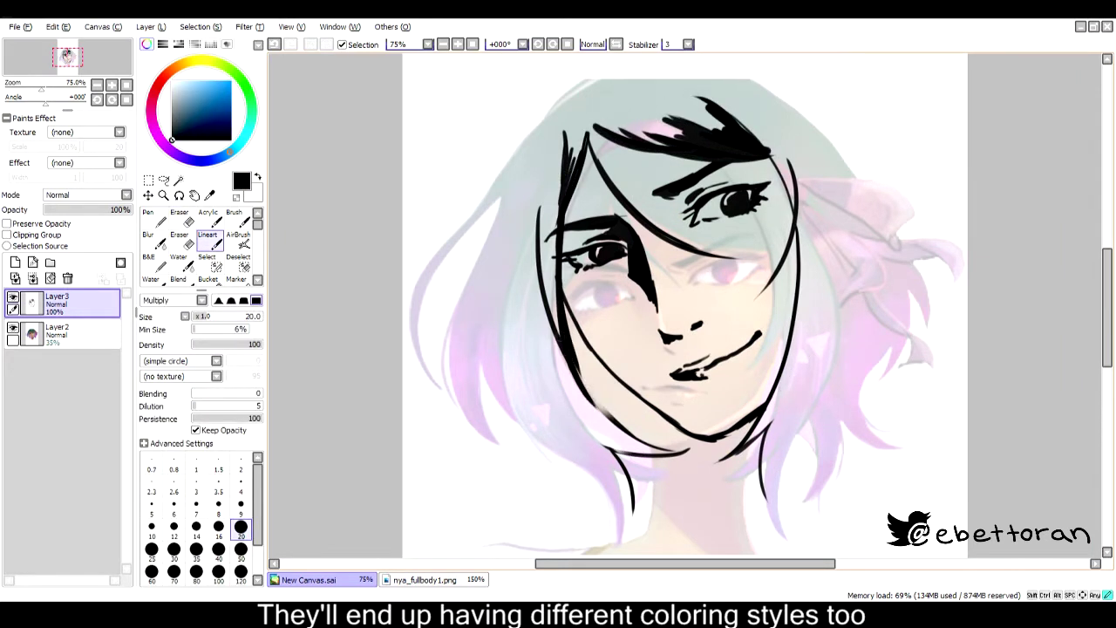
pyautogui.moveTo(565, 352); pyautogui.dragTo(612, 423)
pyautogui.moveTo(804, 225); pyautogui.dragTo(783, 394)
pyautogui.moveTo(807, 244); pyautogui.dragTo(767, 410)
pyautogui.moveTo(820, 323); pyautogui.dragTo(750, 440)
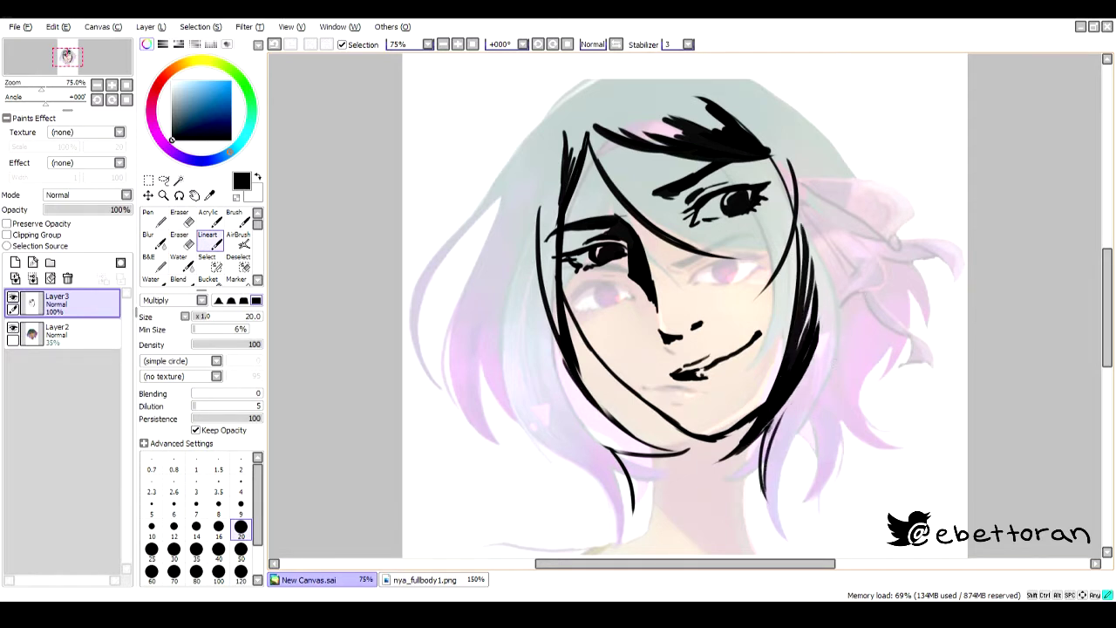
pyautogui.moveTo(811, 384); pyautogui.dragTo(763, 488)
pyautogui.moveTo(842, 305); pyautogui.dragTo(780, 425)
# - Increase the brush size to 35 and build up the face-framing locks in heavy black down to their tips
pyautogui.press(']')
pyautogui.press(']')
pyautogui.press(']')
pyautogui.moveTo(815, 358)
pyautogui.mouseDown()
pyautogui.moveTo(835, 271)
pyautogui.moveTo(839, 329)
pyautogui.mouseUp()
pyautogui.moveTo(558, 283); pyautogui.dragTo(614, 440)
pyautogui.moveTo(551, 330); pyautogui.dragTo(671, 458)
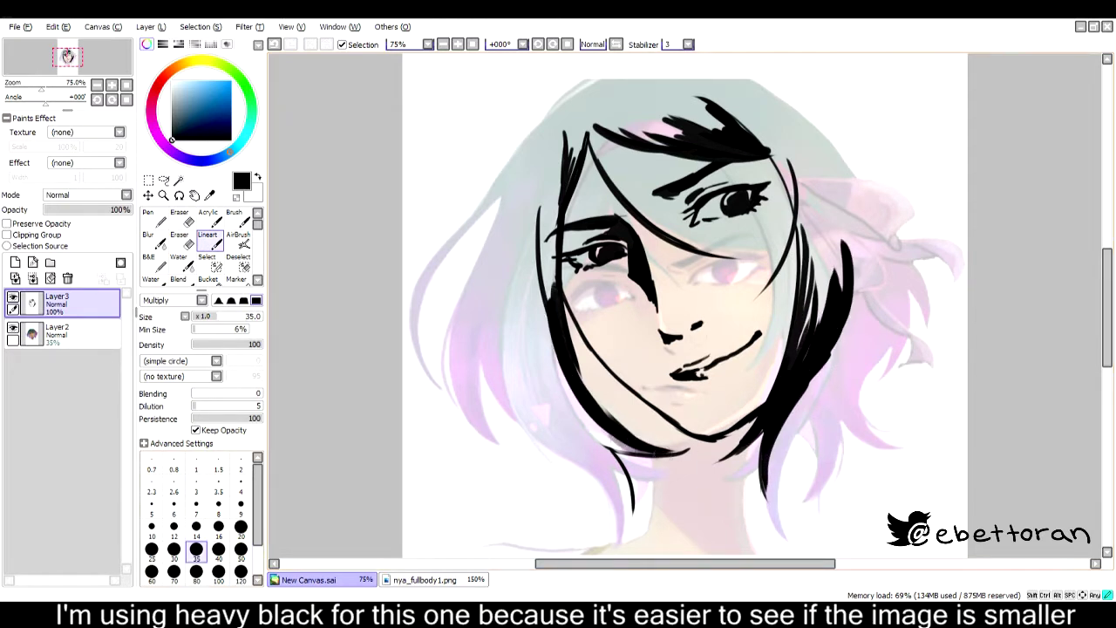
pyautogui.moveTo(567, 396); pyautogui.dragTo(654, 461)
pyautogui.moveTo(541, 331)
pyautogui.mouseDown()
pyautogui.moveTo(628, 453)
pyautogui.moveTo(610, 484)
pyautogui.mouseUp()
pyautogui.moveTo(603, 449); pyautogui.dragTo(618, 509)
pyautogui.moveTo(571, 434); pyautogui.dragTo(626, 493)
# - Block in the outer hair mass on the left side of the face with solid black strokes
pyautogui.moveTo(497, 352); pyautogui.dragTo(579, 440)
pyautogui.moveTo(514, 255); pyautogui.dragTo(495, 406)
pyautogui.moveTo(486, 288); pyautogui.dragTo(554, 410)
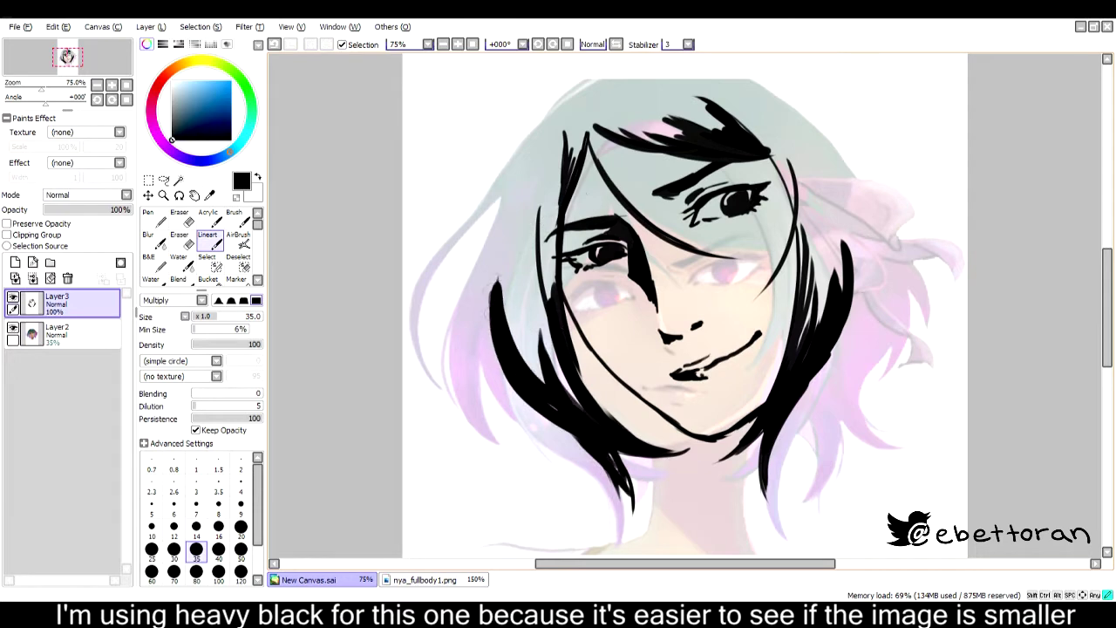
pyautogui.moveTo(497, 355); pyautogui.dragTo(584, 450)
pyautogui.moveTo(484, 325); pyautogui.dragTo(546, 447)
pyautogui.moveTo(478, 307); pyautogui.dragTo(576, 460)
pyautogui.moveTo(481, 349); pyautogui.dragTo(534, 458)
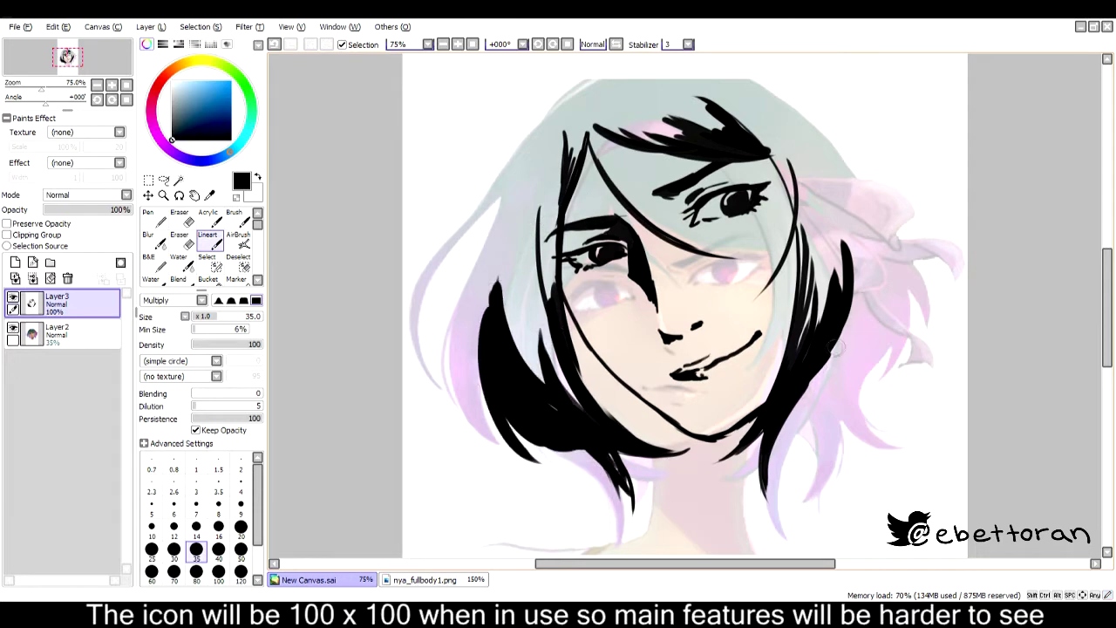
# - Outline a thin outer strand beside the right hair at brush size 14 and check the sketch without the Layer2 reference
pyautogui.click(196, 525)
pyautogui.moveTo(844, 339); pyautogui.dragTo(798, 493)
pyautogui.moveTo(862, 307); pyautogui.dragTo(809, 462)
pyautogui.click(13, 327)
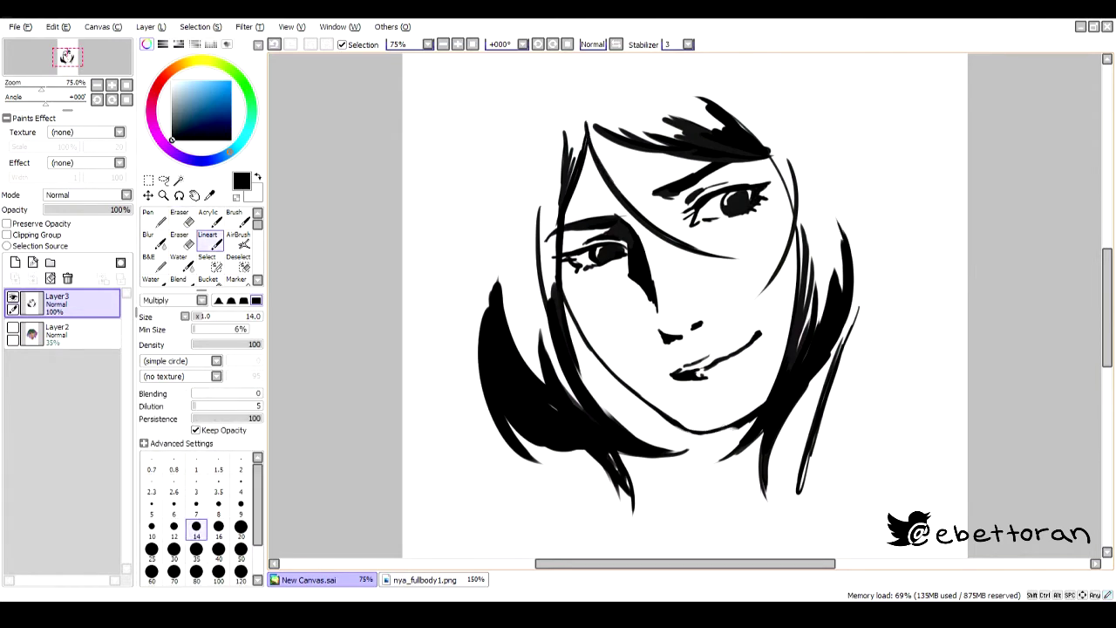
pyautogui.click(13, 327)
# - Draw the neck line from the chin down to the collarbone and fill the gap in the right hair with black
pyautogui.moveTo(705, 433)
pyautogui.mouseDown()
pyautogui.moveTo(676, 499)
pyautogui.moveTo(637, 523)
pyautogui.mouseUp()
pyautogui.moveTo(701, 433); pyautogui.dragTo(687, 478)
pyautogui.moveTo(828, 358); pyautogui.dragTo(785, 427)
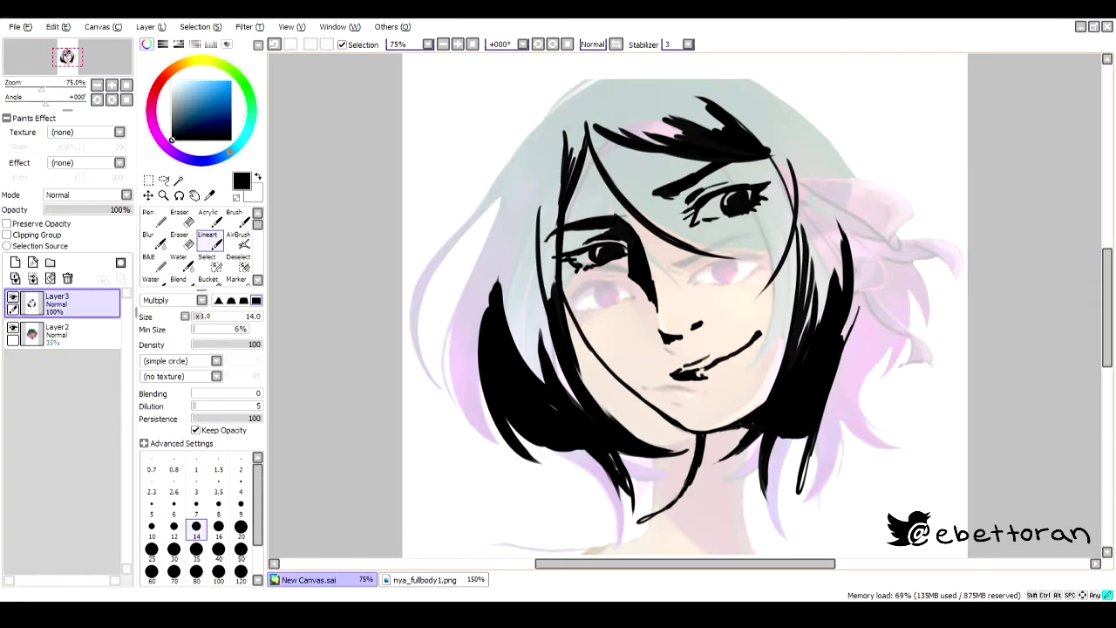
# - Paint a thin white strand line through the black hair on the right and add a new layer above Layer3
pyautogui.moveTo(850, 301); pyautogui.dragTo(776, 475)
pyautogui.press('x')
pyautogui.click(15, 262)
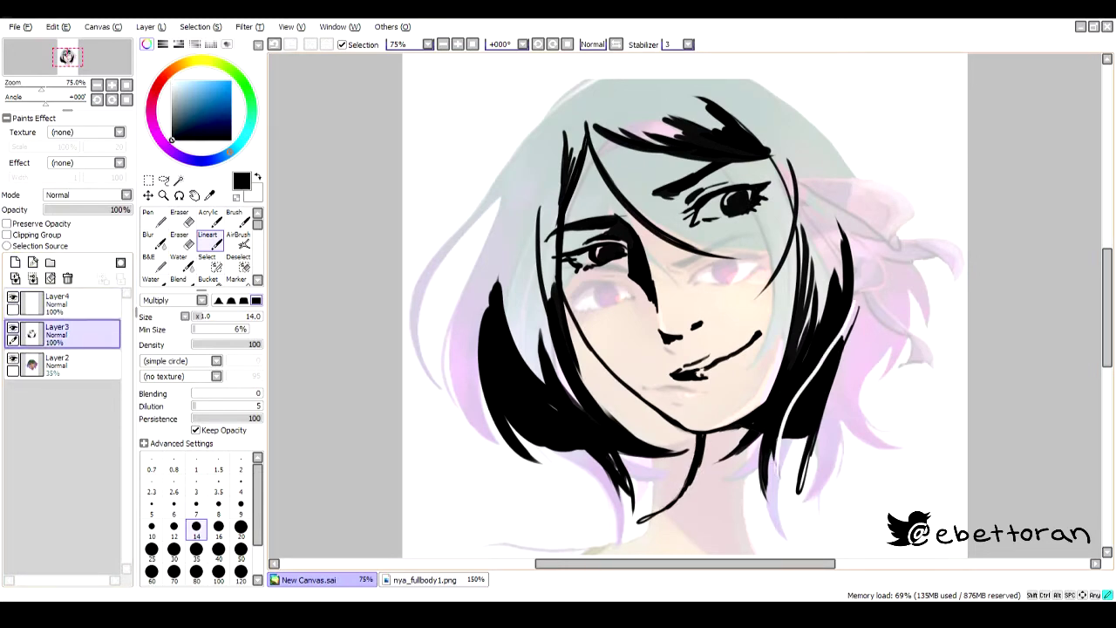
# - Extend the dark bang tips near the crown and erase the upper end of the left hair strand on Layer3
pyautogui.scroll(3, 685, 318)
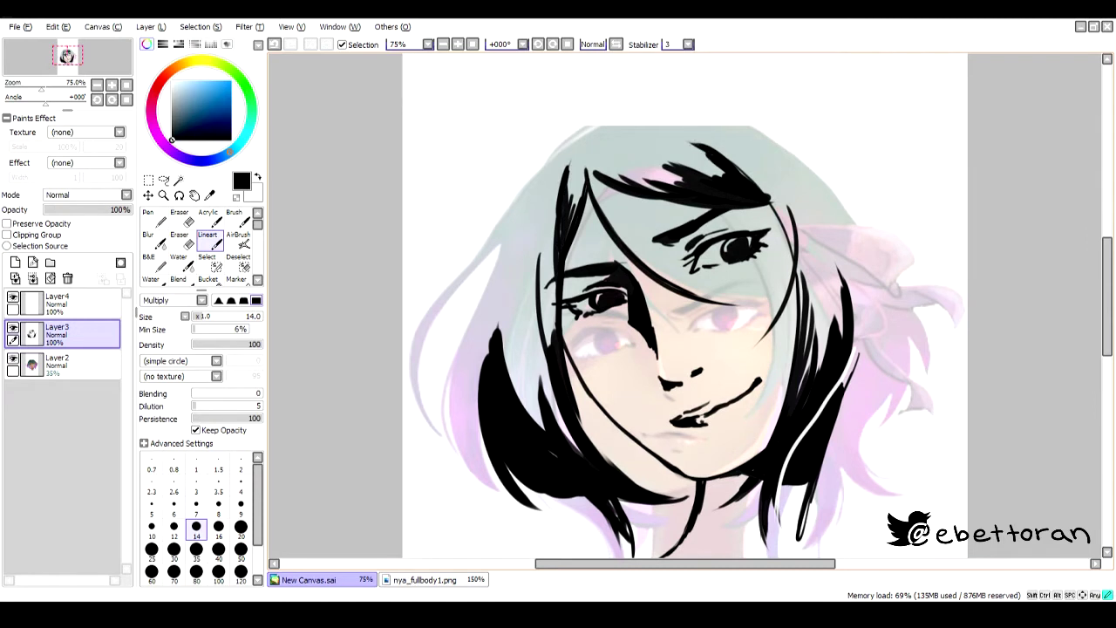
pyautogui.moveTo(593, 130)
pyautogui.mouseDown()
pyautogui.moveTo(689, 161)
pyautogui.moveTo(671, 170)
pyautogui.moveTo(715, 152)
pyautogui.mouseUp()
pyautogui.press('e')
pyautogui.moveTo(562, 183); pyautogui.dragTo(541, 251)
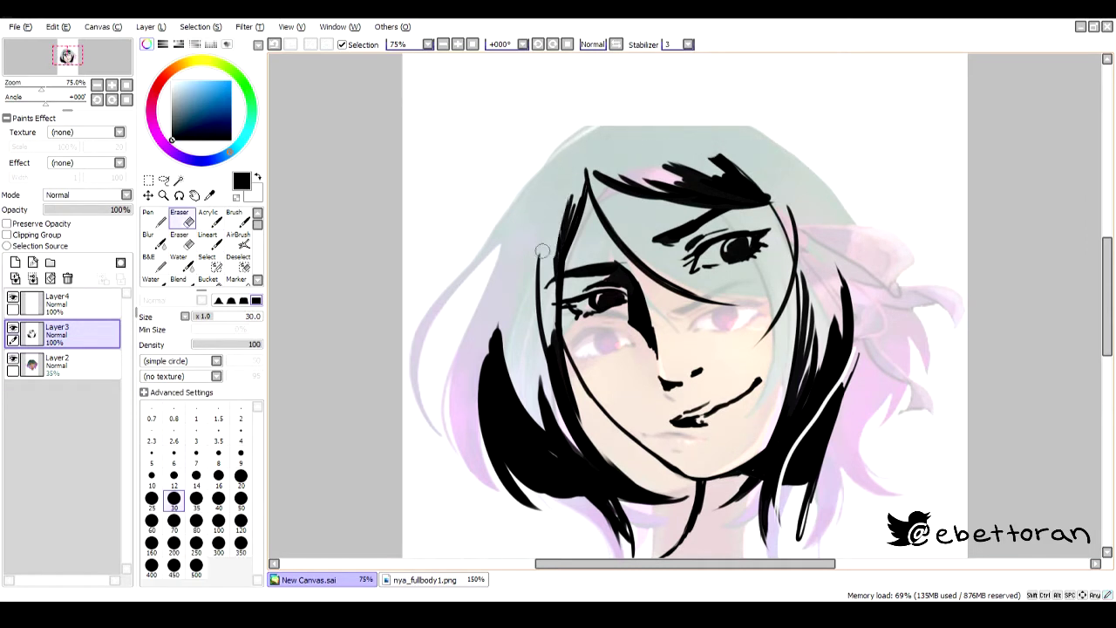
pyautogui.press('e')
# - Outline the top of the head and hairband, continuing the line down the left side of the face
pyautogui.moveTo(710, 155)
pyautogui.mouseDown()
pyautogui.moveTo(672, 126)
pyautogui.moveTo(576, 129)
pyautogui.moveTo(536, 384)
pyautogui.mouseUp()
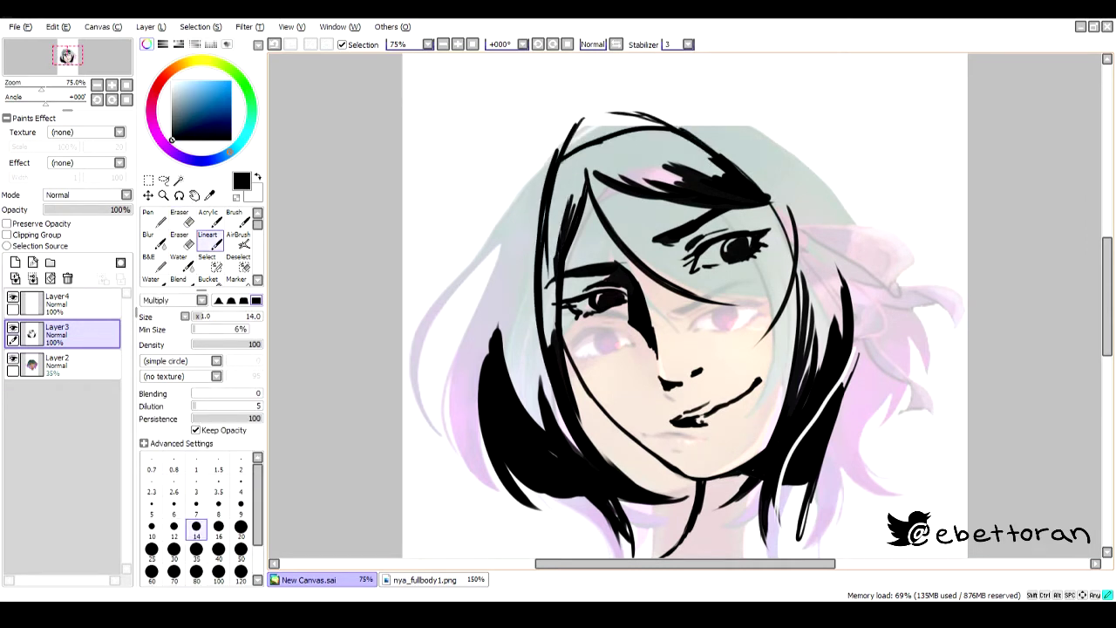
pyautogui.moveTo(608, 110); pyautogui.dragTo(546, 272)
pyautogui.press('e')
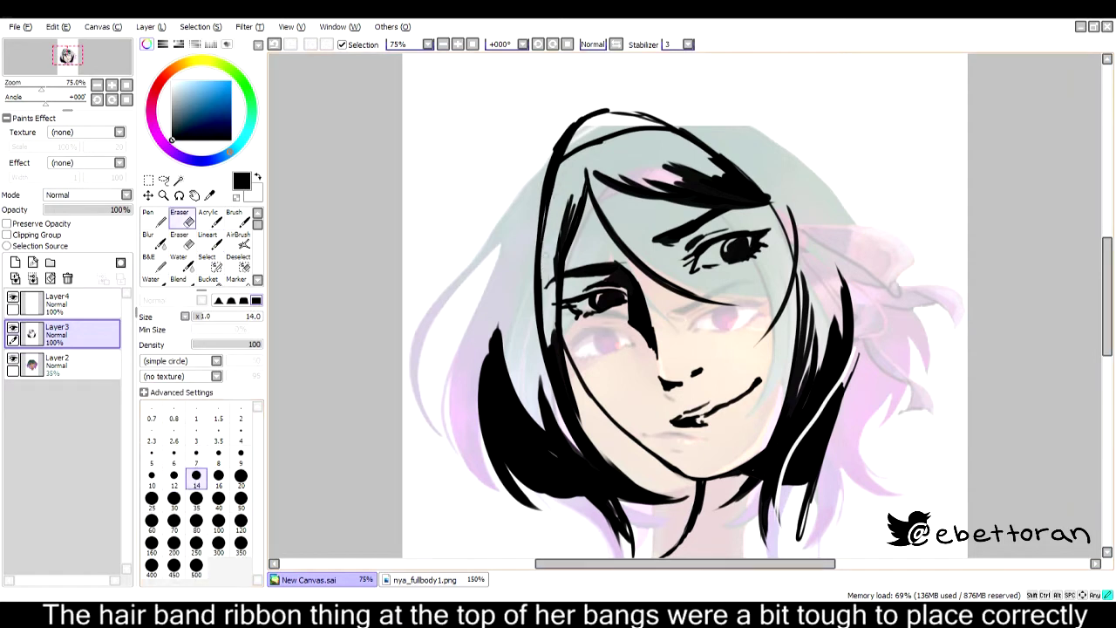
pyautogui.press('e')
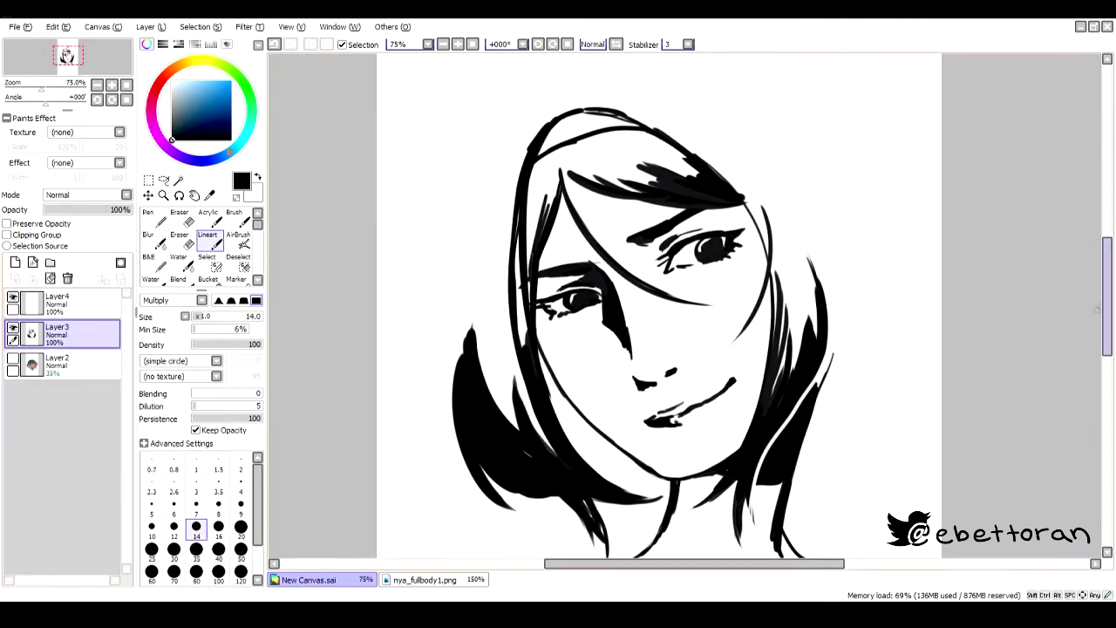
# - Draw the loose wavy hair locks flaring outward at the lower right of the head
pyautogui.moveTo(835, 406); pyautogui.dragTo(799, 501)
pyautogui.moveTo(865, 419); pyautogui.dragTo(820, 478)
pyautogui.moveTo(926, 347); pyautogui.dragTo(826, 435)
pyautogui.moveTo(914, 305); pyautogui.dragTo(929, 384)
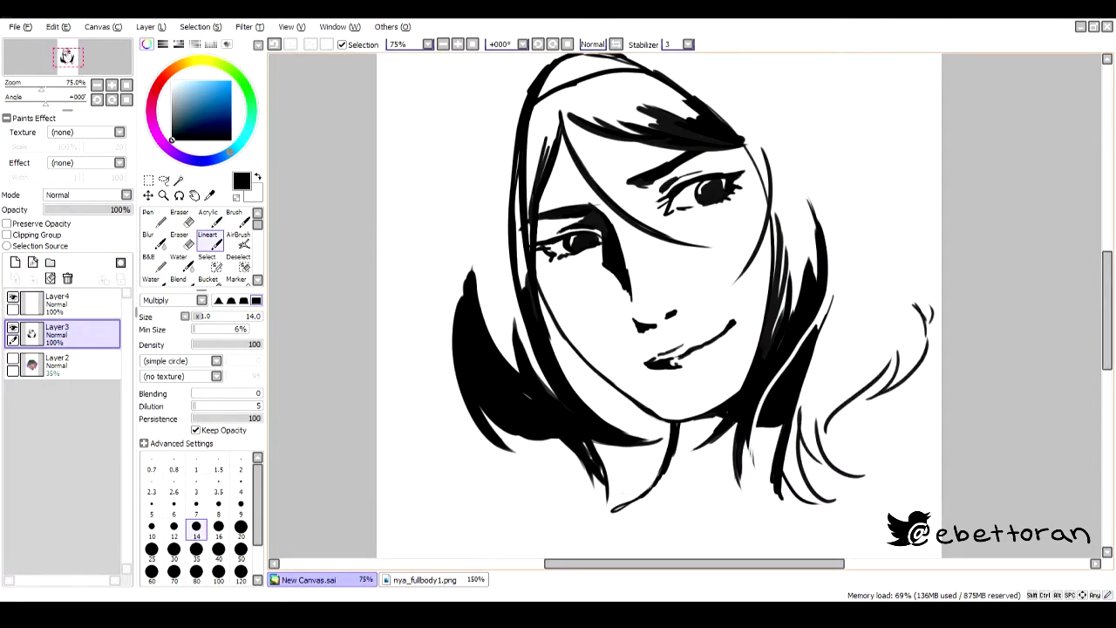
# - Add small curved strands beside the neck on the left and sketch the ribbon at the upper right of the head
pyautogui.moveTo(652, 474); pyautogui.dragTo(613, 492)
pyautogui.moveTo(599, 401); pyautogui.dragTo(629, 450)
pyautogui.moveTo(610, 448); pyautogui.dragTo(637, 488)
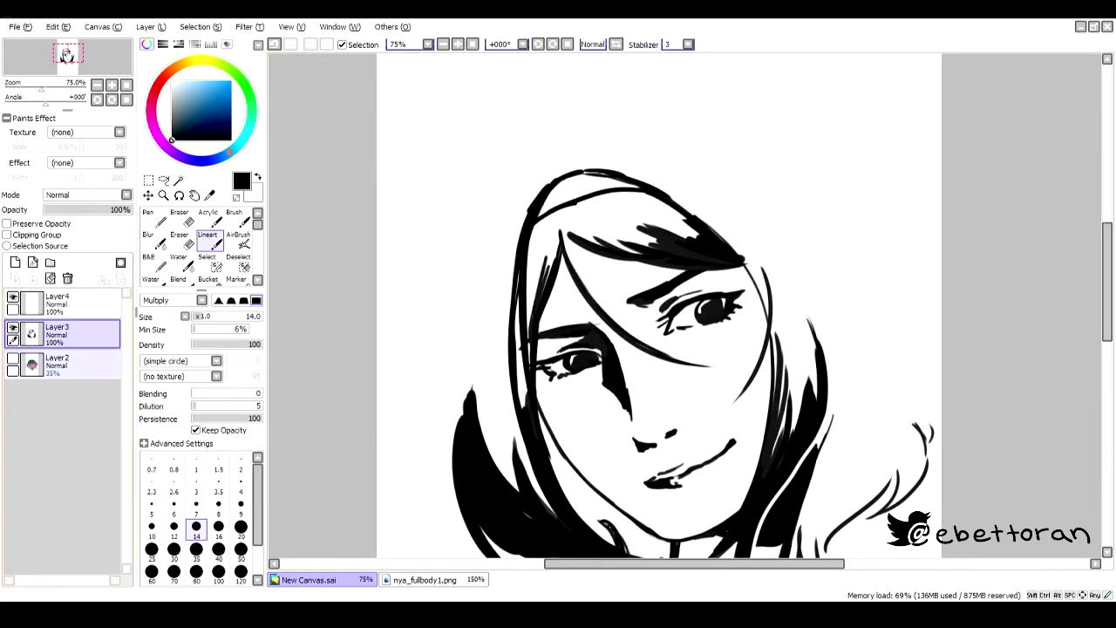
pyautogui.moveTo(764, 216)
pyautogui.mouseDown()
pyautogui.moveTo(793, 266)
pyautogui.moveTo(809, 240)
pyautogui.moveTo(833, 253)
pyautogui.mouseUp()
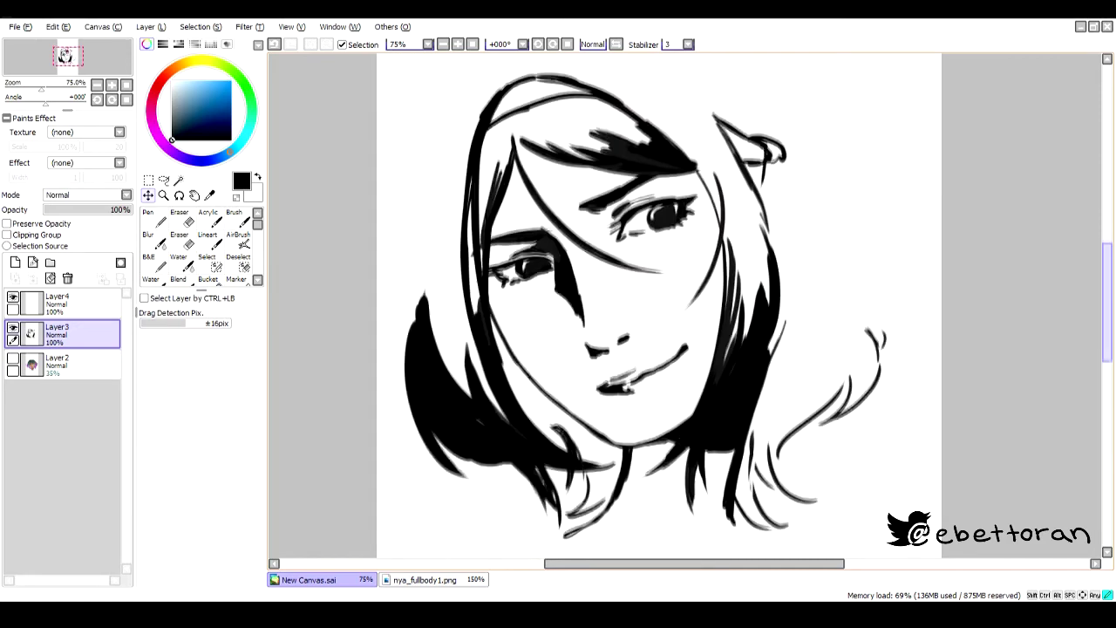
# - Mirror the view, transform the whole line drawing so it widens toward the bottom, and restore the normal view
pyautogui.press('h')
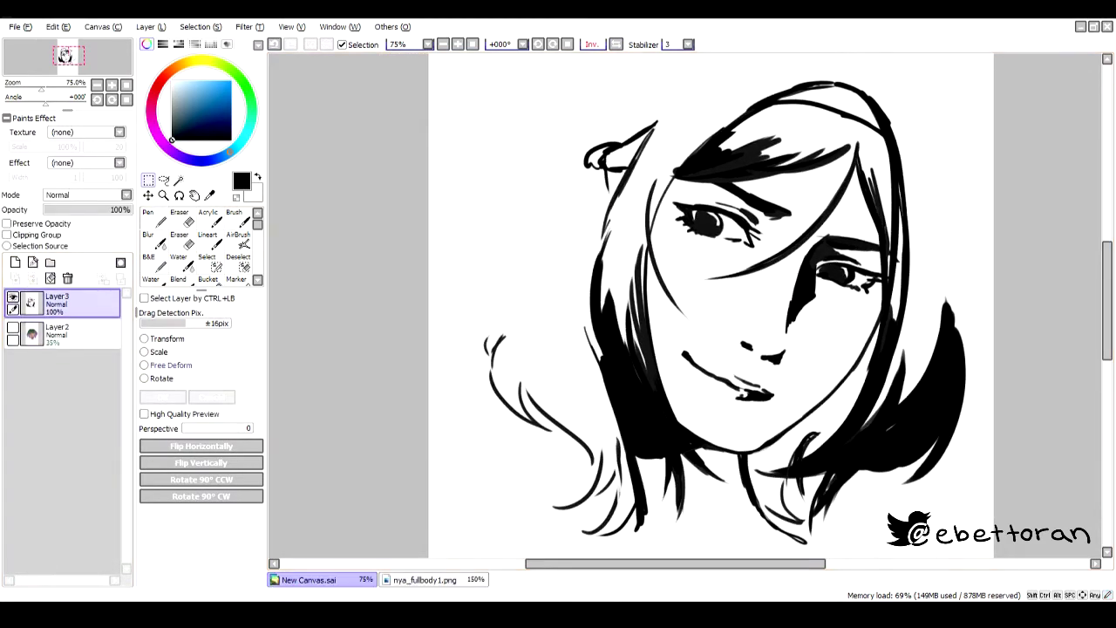
pyautogui.hotkey('ctrl', 't')
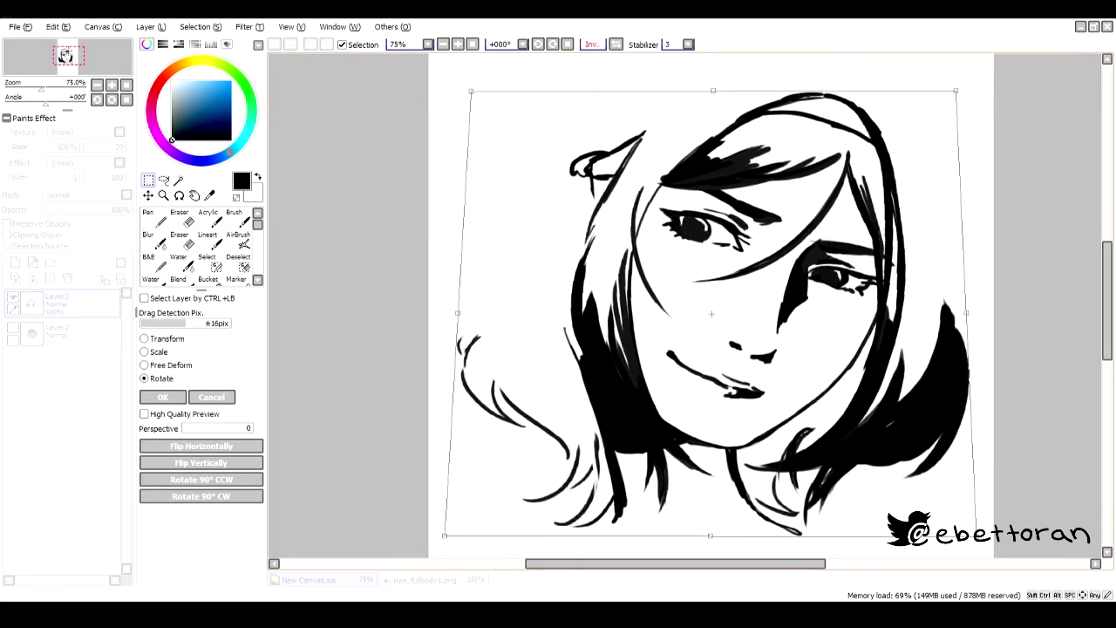
pyautogui.press('h')
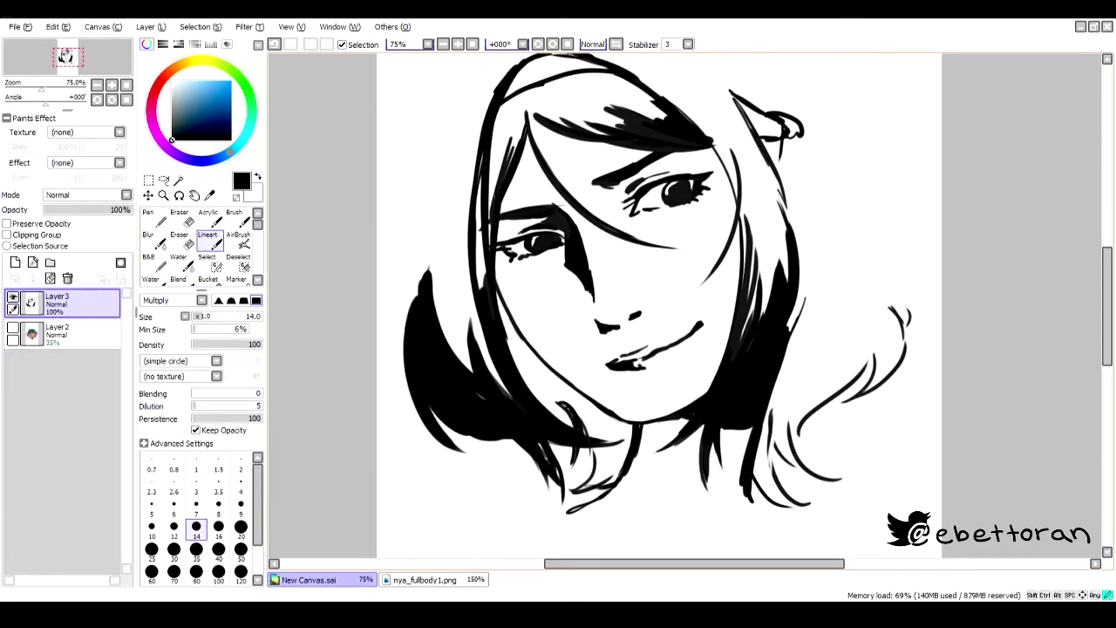
# - Draw the curved shoulder line to the left of the neck, undoing the first attempts and redrawing it shorter
pyautogui.moveTo(493, 477); pyautogui.dragTo(459, 511)
pyautogui.moveTo(526, 466); pyautogui.dragTo(397, 497)
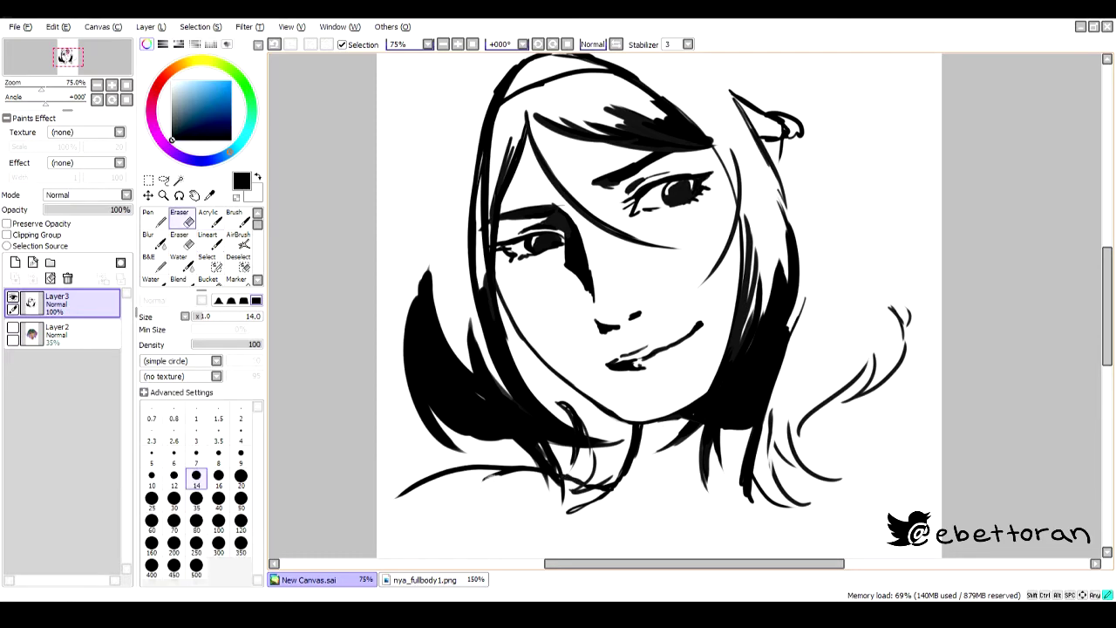
pyautogui.hotkey('ctrl', 'z')
pyautogui.hotkey('ctrl', 'z')
pyautogui.moveTo(535, 464); pyautogui.dragTo(435, 508)
# - Draw the ribbon tail falling from the knot at the right of the head, replacing the rough first strokes
pyautogui.scroll(2, 1086, 279)
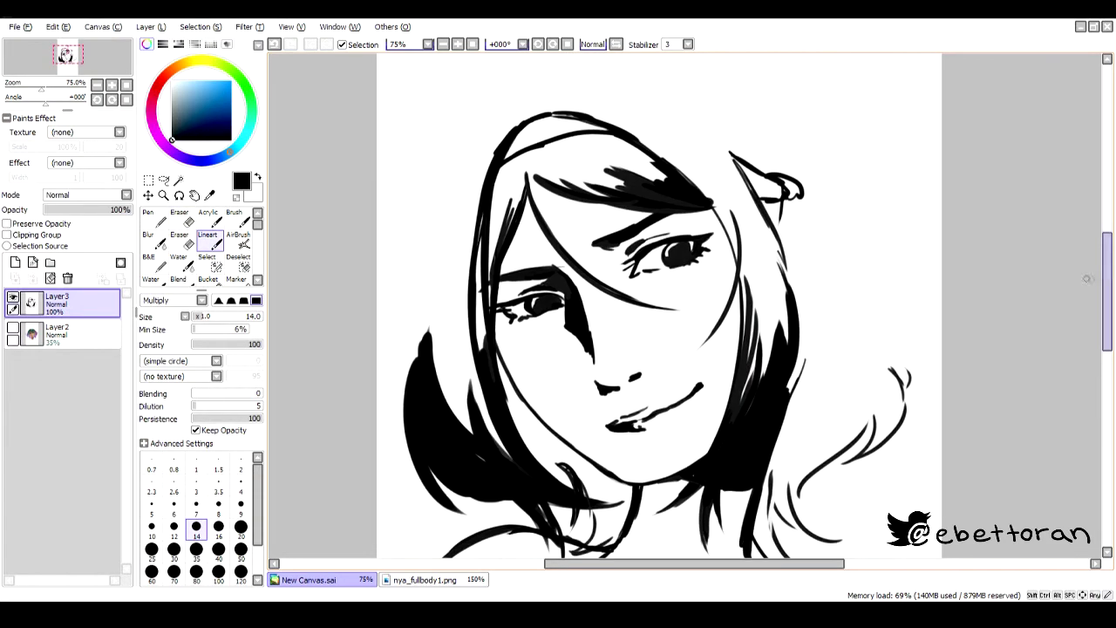
pyautogui.moveTo(788, 197)
pyautogui.mouseDown()
pyautogui.moveTo(846, 345)
pyautogui.moveTo(844, 319)
pyautogui.mouseUp()
pyautogui.moveTo(815, 281); pyautogui.dragTo(877, 315)
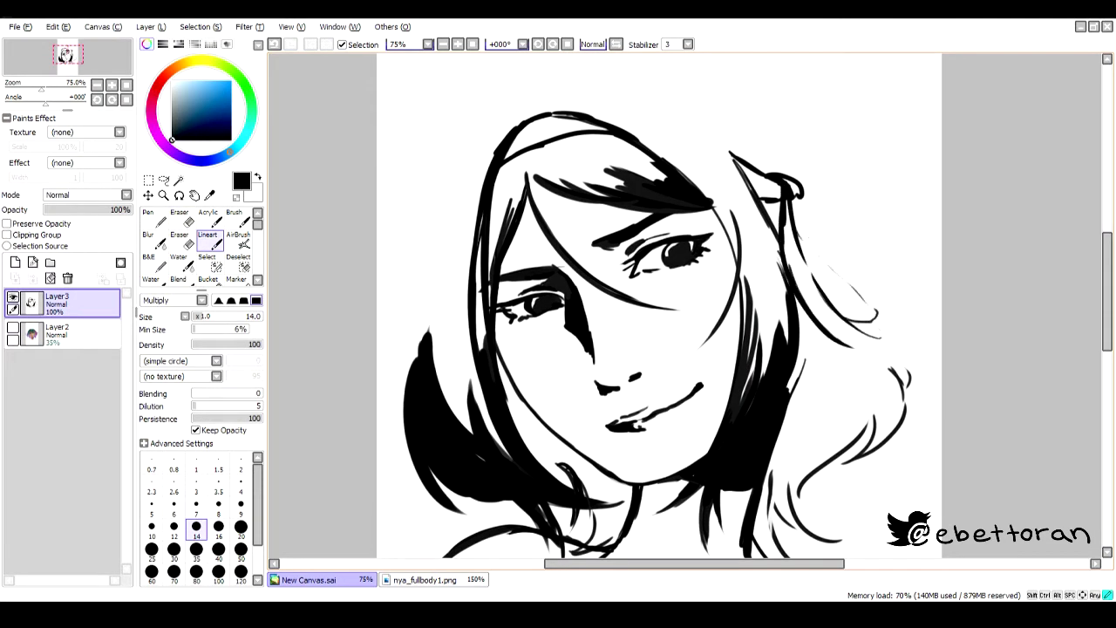
pyautogui.moveTo(798, 214); pyautogui.dragTo(903, 340)
pyautogui.hotkey('ctrl', 'z')
pyautogui.hotkey('ctrl', 'z')
pyautogui.moveTo(803, 186)
pyautogui.mouseDown()
pyautogui.moveTo(842, 261)
pyautogui.moveTo(898, 261)
pyautogui.mouseUp()
pyautogui.moveTo(826, 225)
pyautogui.mouseDown()
pyautogui.moveTo(858, 317)
pyautogui.moveTo(894, 283)
pyautogui.mouseUp()
pyautogui.moveTo(784, 228)
pyautogui.mouseDown()
pyautogui.moveTo(828, 335)
pyautogui.moveTo(845, 337)
pyautogui.mouseUp()
# - Compare briefly with the reference layer and scale the whole line drawing down slightly
pyautogui.scroll(2, 659, 305)
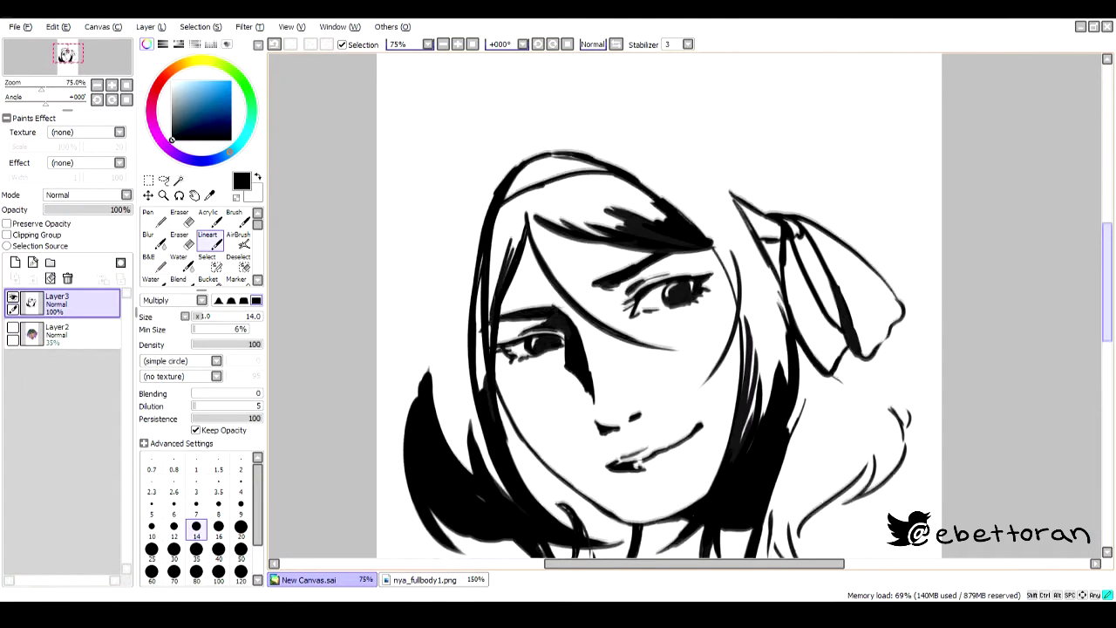
pyautogui.click(13, 327)
pyautogui.click(13, 327)
pyautogui.scroll(-3, 650, 305)
pyautogui.hotkey('ctrl', 't')
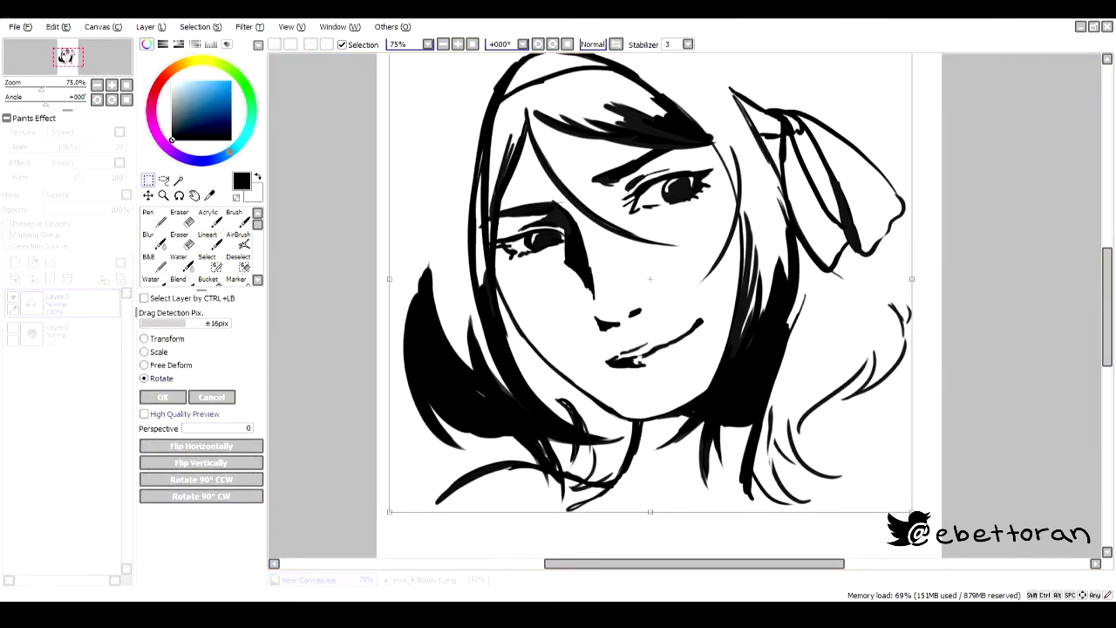
pyautogui.moveTo(389, 54); pyautogui.dragTo(423, 108)
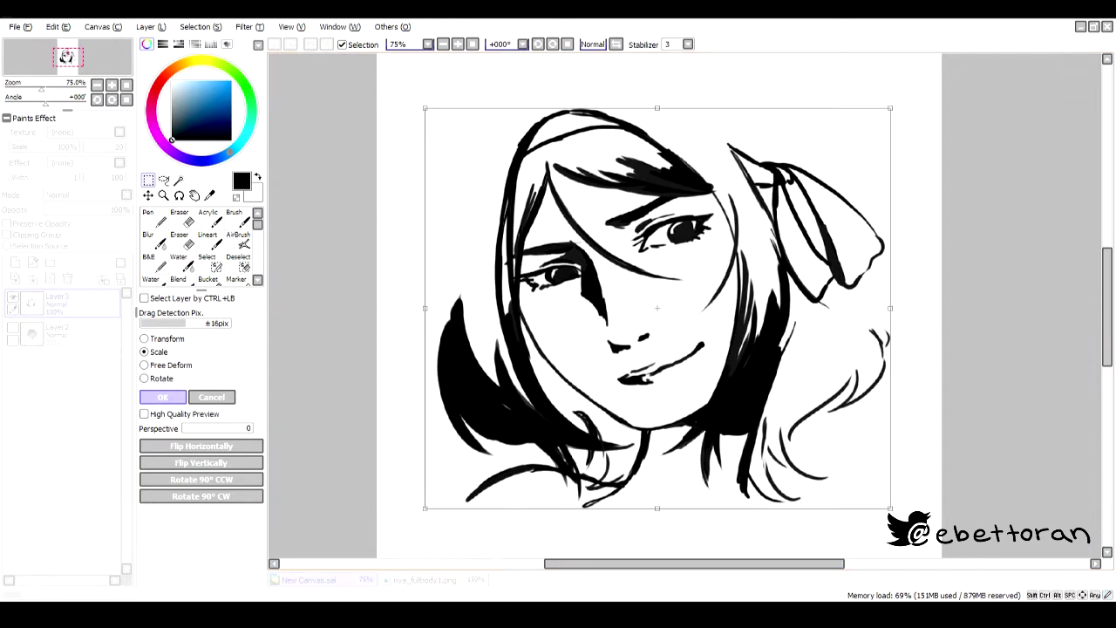
pyautogui.click(163, 396)
# - Draw the folded end behind the ribbon tail at the right and fill its tip with solid black
pyautogui.scroll(2, 660, 333)
pyautogui.moveTo(872, 272); pyautogui.dragTo(907, 366)
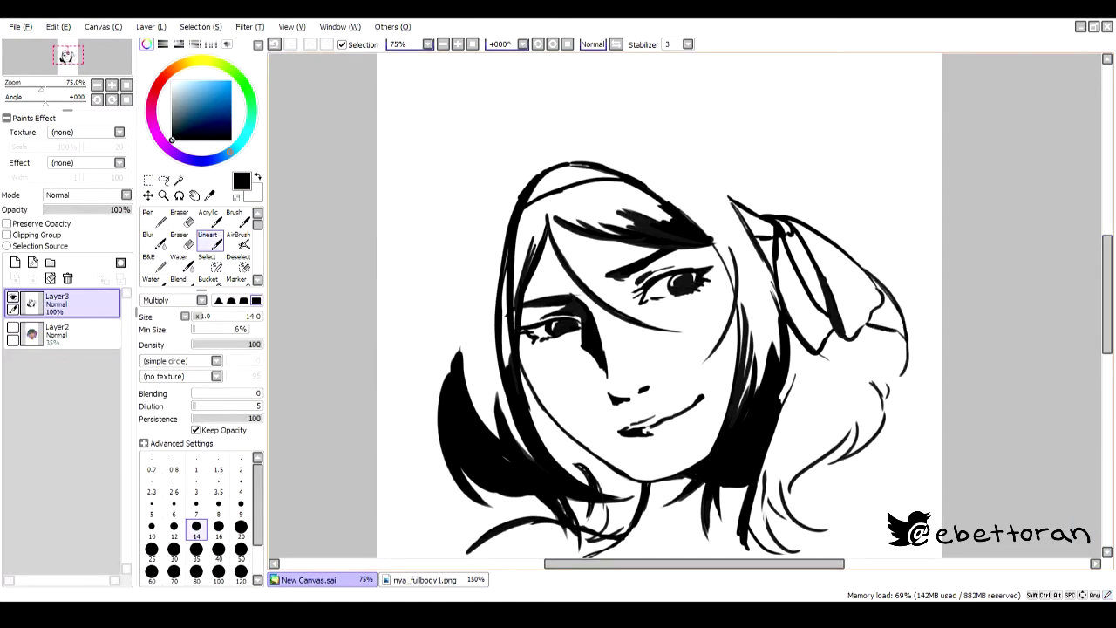
pyautogui.moveTo(891, 327); pyautogui.dragTo(858, 366)
pyautogui.moveTo(819, 235); pyautogui.dragTo(794, 281)
pyautogui.moveTo(875, 331); pyautogui.dragTo(905, 361)
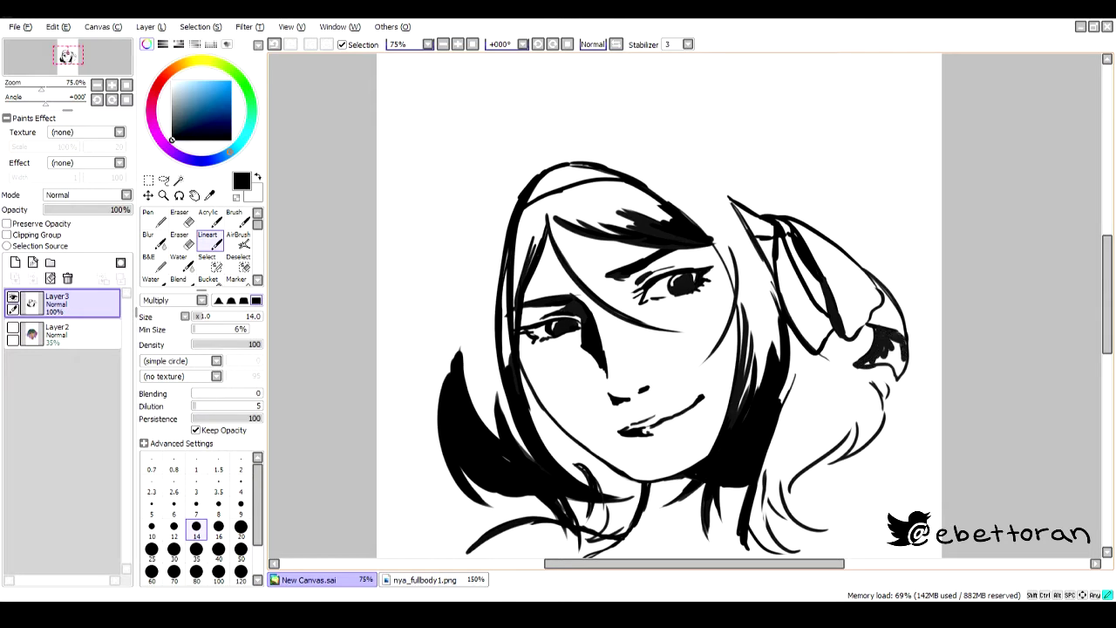
# - Draw the outer hair outline sweeping from above the head down the left side, with inner strands, undoing unwanted strokes
pyautogui.moveTo(591, 89)
pyautogui.mouseDown()
pyautogui.moveTo(497, 131)
pyautogui.moveTo(403, 436)
pyautogui.mouseUp()
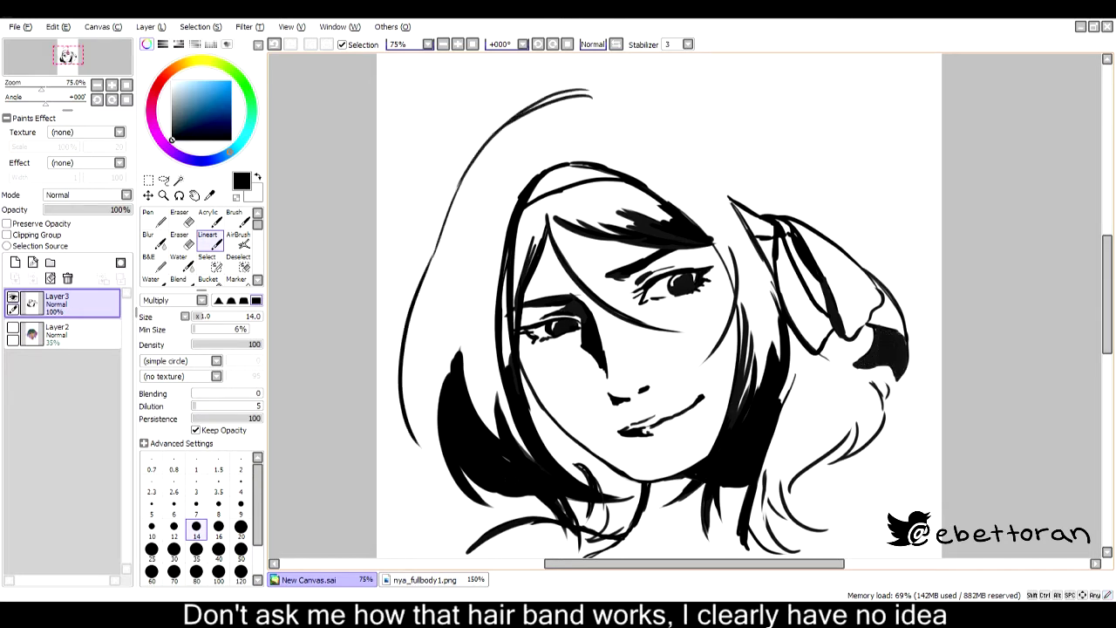
pyautogui.moveTo(457, 228); pyautogui.dragTo(406, 459)
pyautogui.moveTo(471, 320)
pyautogui.mouseDown()
pyautogui.moveTo(433, 453)
pyautogui.moveTo(460, 394)
pyautogui.moveTo(442, 434)
pyautogui.mouseUp()
pyautogui.hotkey('ctrl', 'z')
pyautogui.moveTo(633, 82)
pyautogui.mouseDown()
pyautogui.moveTo(759, 103)
pyautogui.moveTo(856, 246)
pyautogui.mouseUp()
pyautogui.hotkey('ctrl', 'z')
# - Draw a curved lock from below the ribbon across the dark hair, and add an empty layer above Layer3
pyautogui.moveTo(881, 364); pyautogui.dragTo(889, 390)
pyautogui.moveTo(818, 350)
pyautogui.mouseDown()
pyautogui.moveTo(781, 410)
pyautogui.moveTo(697, 480)
pyautogui.mouseUp()
pyautogui.press('x')
pyautogui.click(15, 262)
pyautogui.click(57, 331)
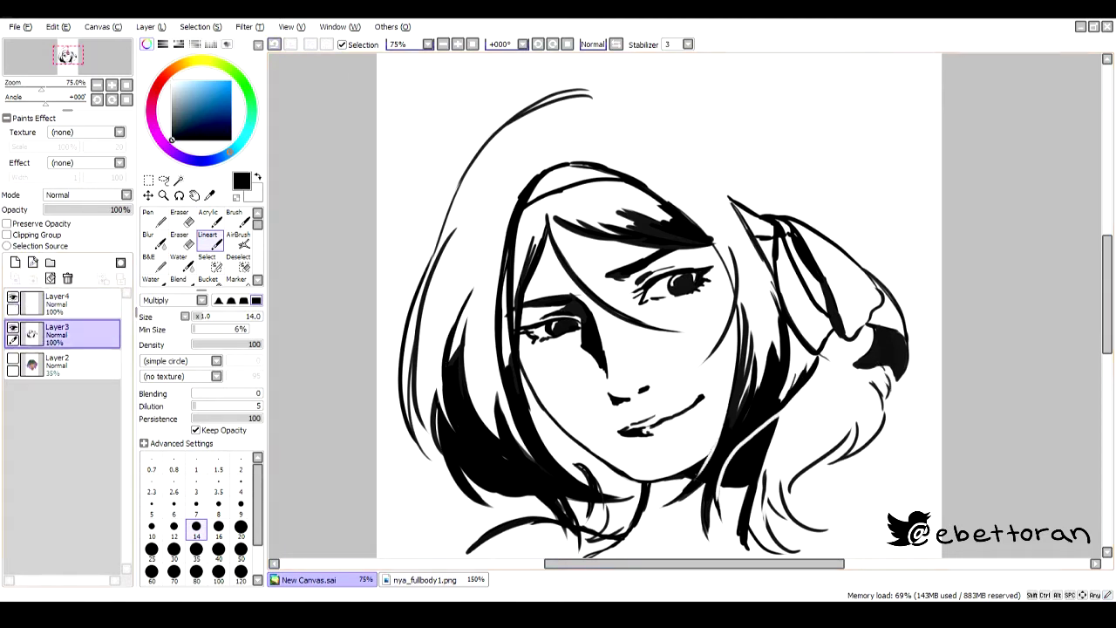
# - Erase the upper part of the outer hair outline on the left side using a size 35 eraser
pyautogui.click(179, 218)
pyautogui.moveTo(551, 94); pyautogui.dragTo(449, 222)
pyautogui.hscroll(3, 610, 305)
pyautogui.moveTo(305, 252); pyautogui.dragTo(288, 453)
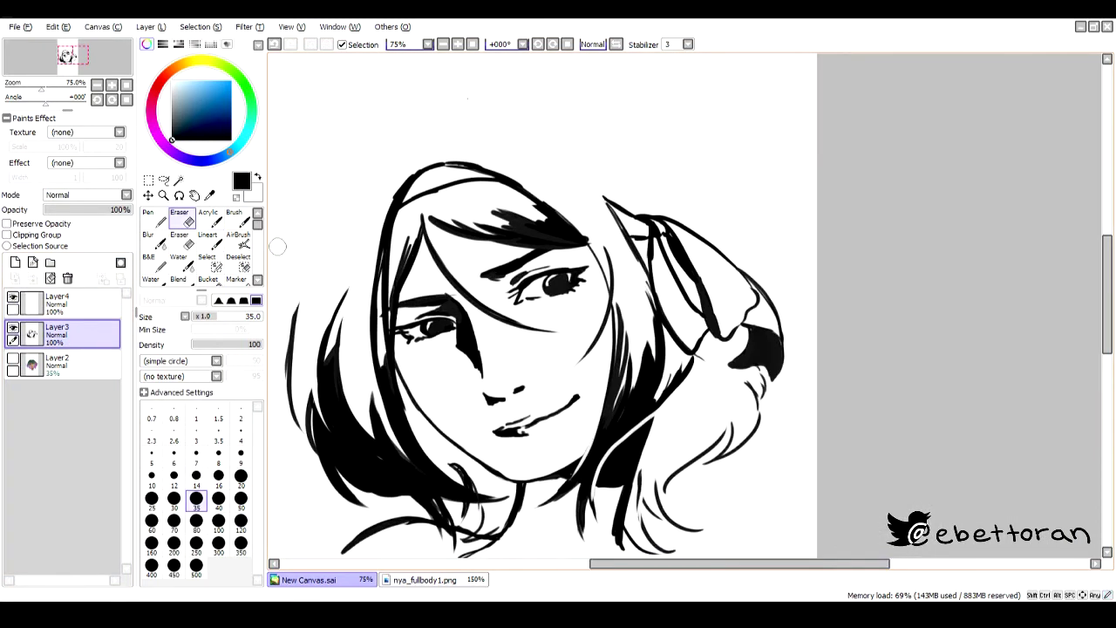
# - Redraw the outer hair outline as a broad arc from the left side over the head to the ribbon
pyautogui.click(207, 239)
pyautogui.hscroll(-3, 575, 305)
pyautogui.moveTo(554, 87)
pyautogui.mouseDown()
pyautogui.moveTo(489, 97)
pyautogui.moveTo(347, 283)
pyautogui.mouseUp()
pyautogui.moveTo(577, 84); pyautogui.dragTo(722, 103)
pyautogui.moveTo(748, 119); pyautogui.dragTo(823, 218)
pyautogui.moveTo(784, 149); pyautogui.dragTo(815, 243)
# - Erase excess line at the top and right of the hair outline, and draw an outer lock at the left
pyautogui.press('e')
pyautogui.moveTo(697, 101)
pyautogui.mouseDown()
pyautogui.moveTo(815, 261)
pyautogui.moveTo(656, 83)
pyautogui.mouseUp()
pyautogui.moveTo(809, 190); pyautogui.dragTo(811, 244)
pyautogui.press('b')
pyautogui.moveTo(364, 324); pyautogui.dragTo(330, 428)
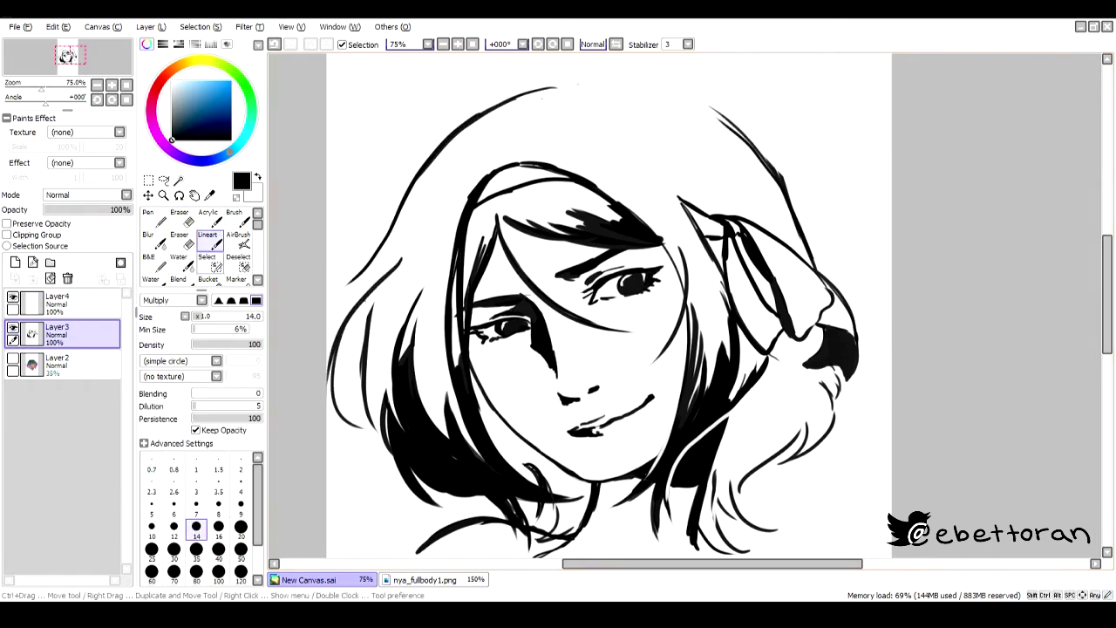
# - Shift the line drawing slightly to the right and delete the empty Layer4
pyautogui.press('v')
pyautogui.click(57, 301)
pyautogui.click(68, 277)
pyautogui.press('e')
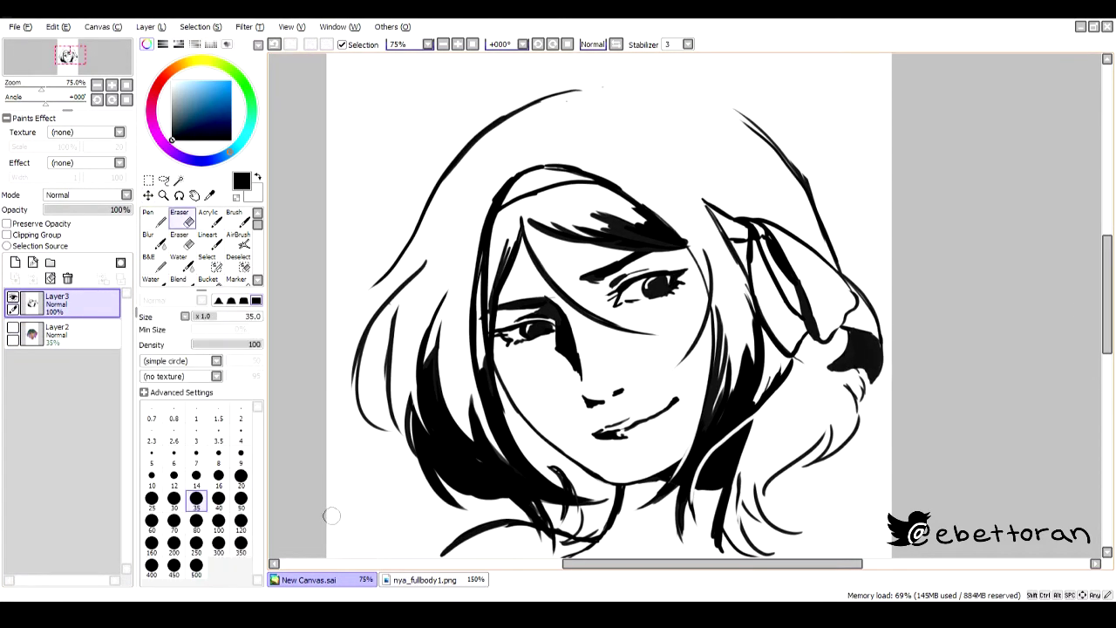
# - Select the nose area and adjust it with Free Deform
pyautogui.scroll(-2, 1093, 308)
pyautogui.press('v')
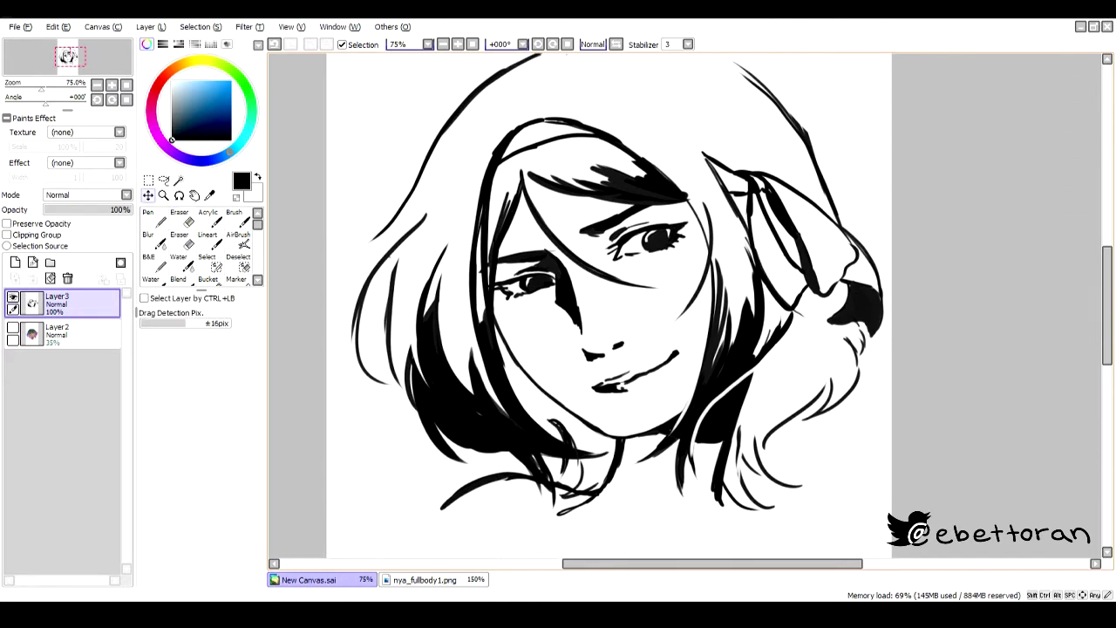
pyautogui.press('m')
pyautogui.hotkey('ctrl', 't')
pyautogui.moveTo(569, 305); pyautogui.dragTo(630, 356)
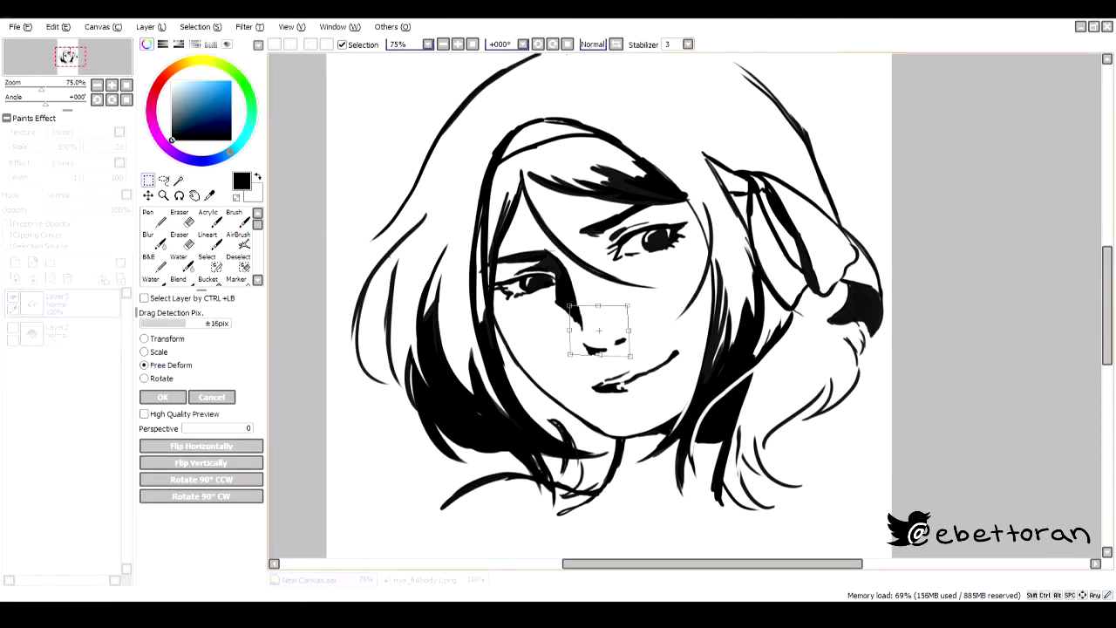
pyautogui.press('Return')
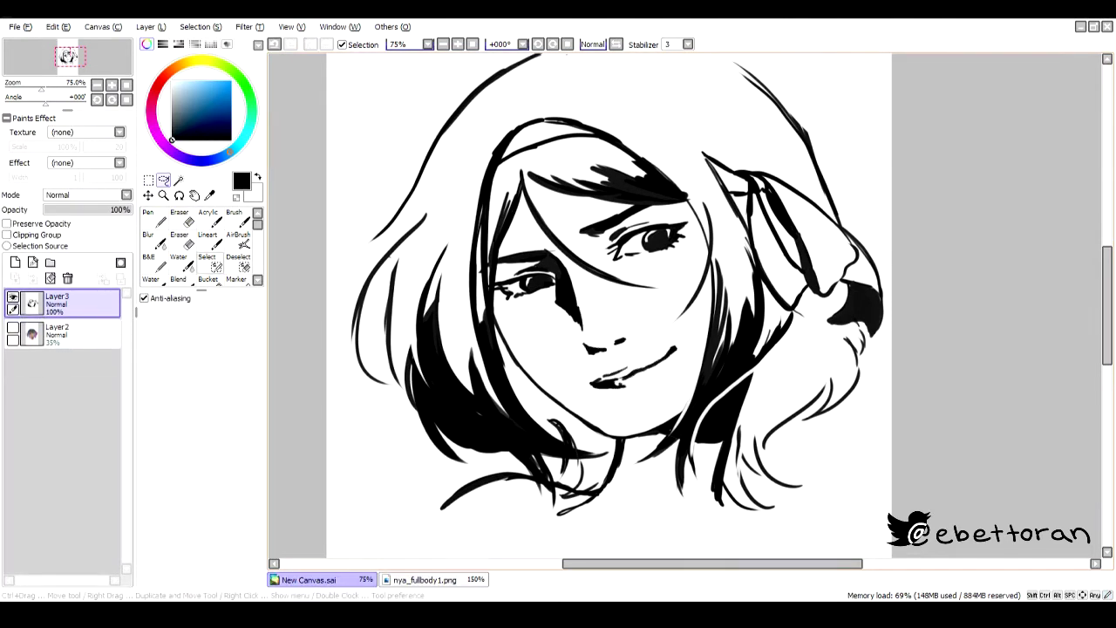
# - Refine the left cheek contour and the strand beside the jaw, and add a new layer above the line art
pyautogui.press('b')
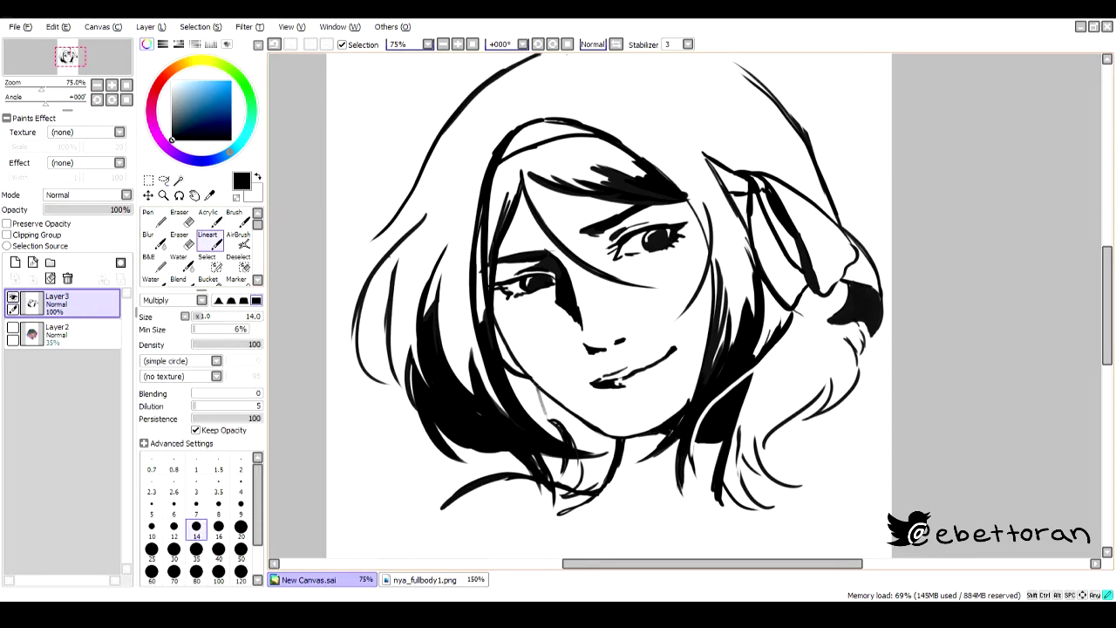
pyautogui.scroll(2, 1097, 295)
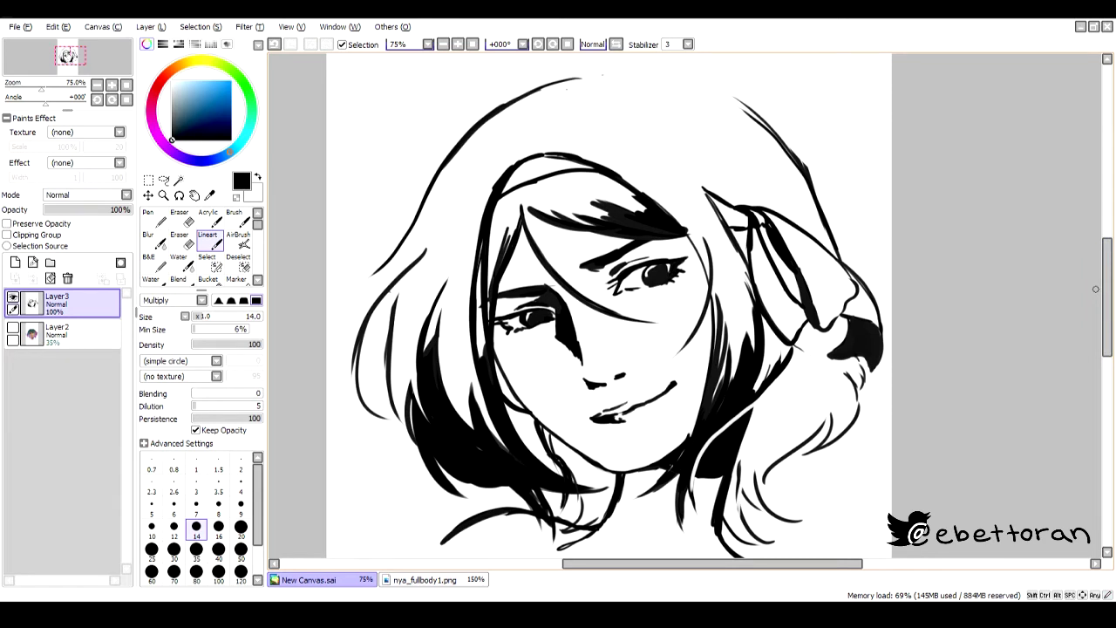
pyautogui.press('x')
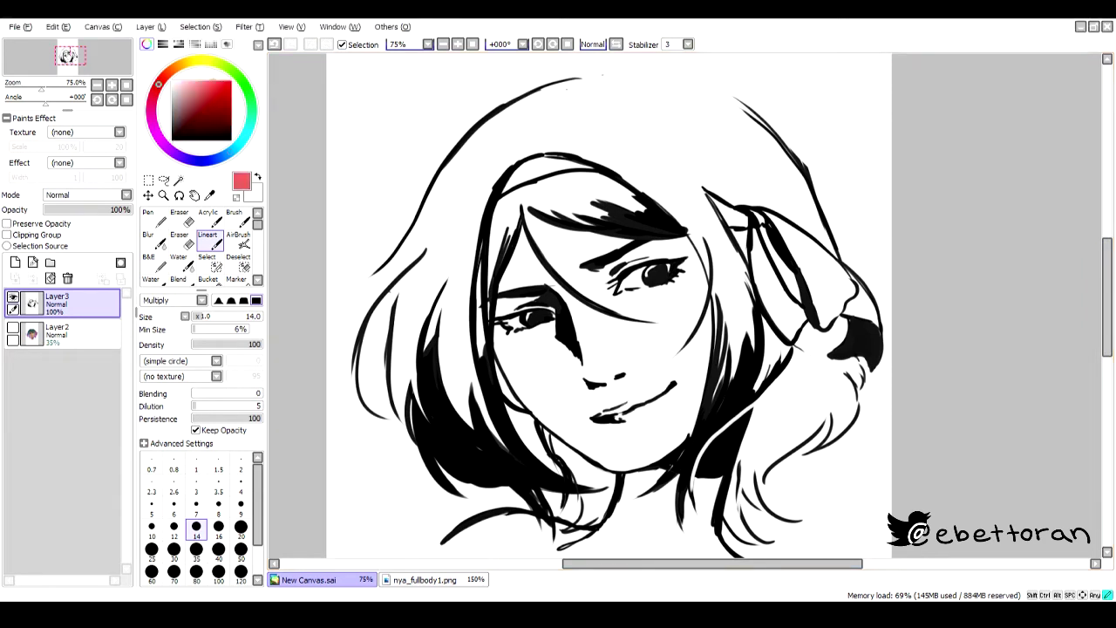
pyautogui.hotkey('ctrl', 'shift', 'n')
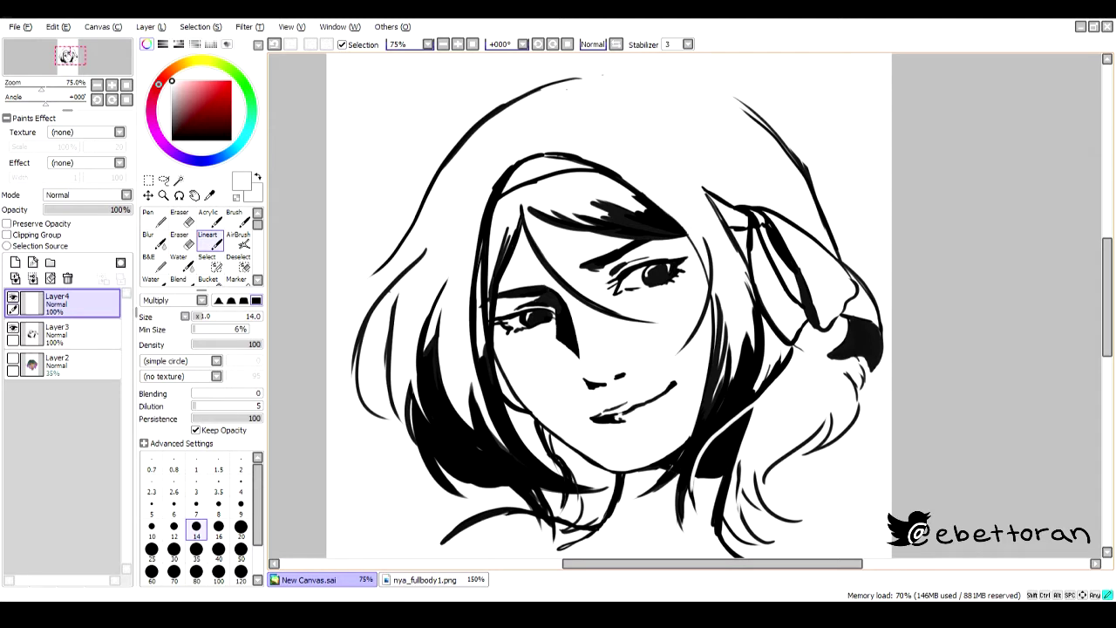
# - Reshape the dark bangs on the new layer with alternating white and black strokes, giving them thinner, pointed strands
pyautogui.press('x')
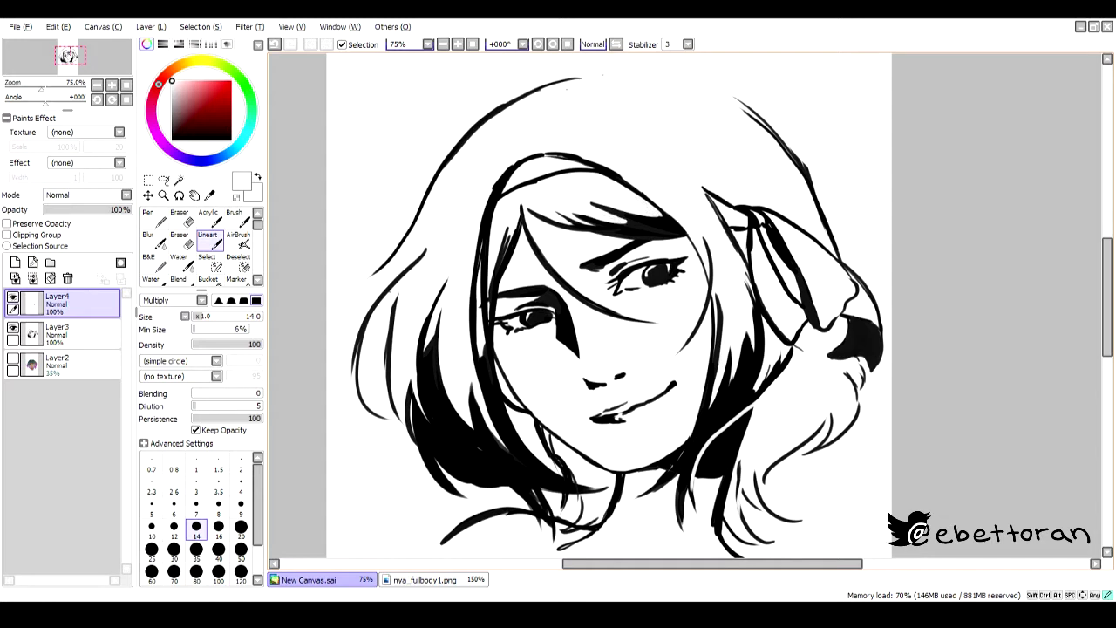
pyautogui.press('x')
pyautogui.moveTo(577, 202); pyautogui.dragTo(632, 218)
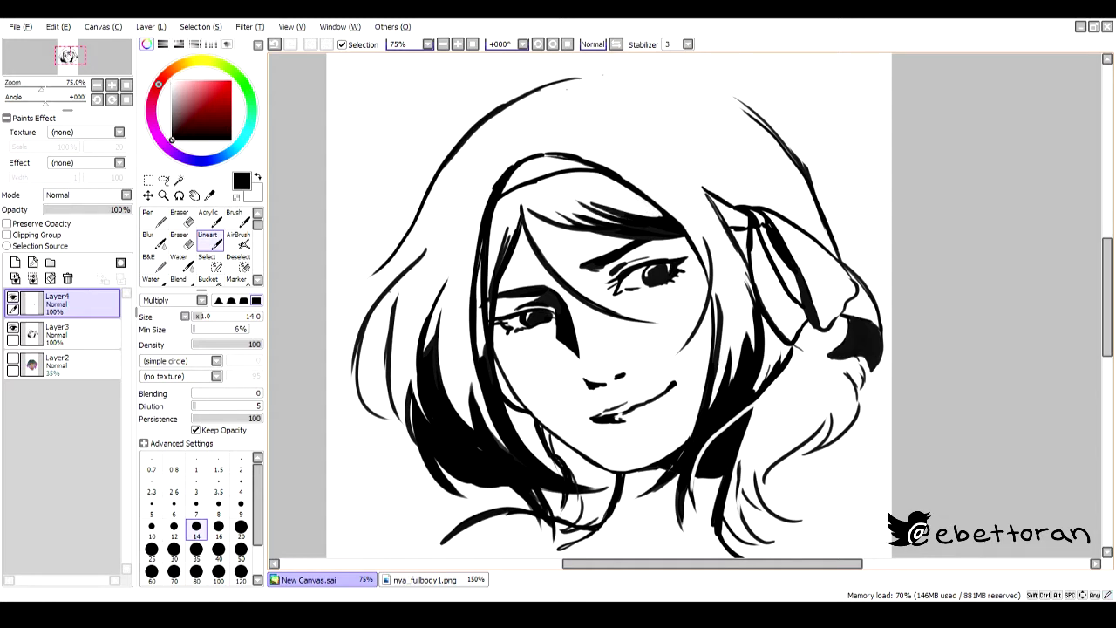
pyautogui.press('x')
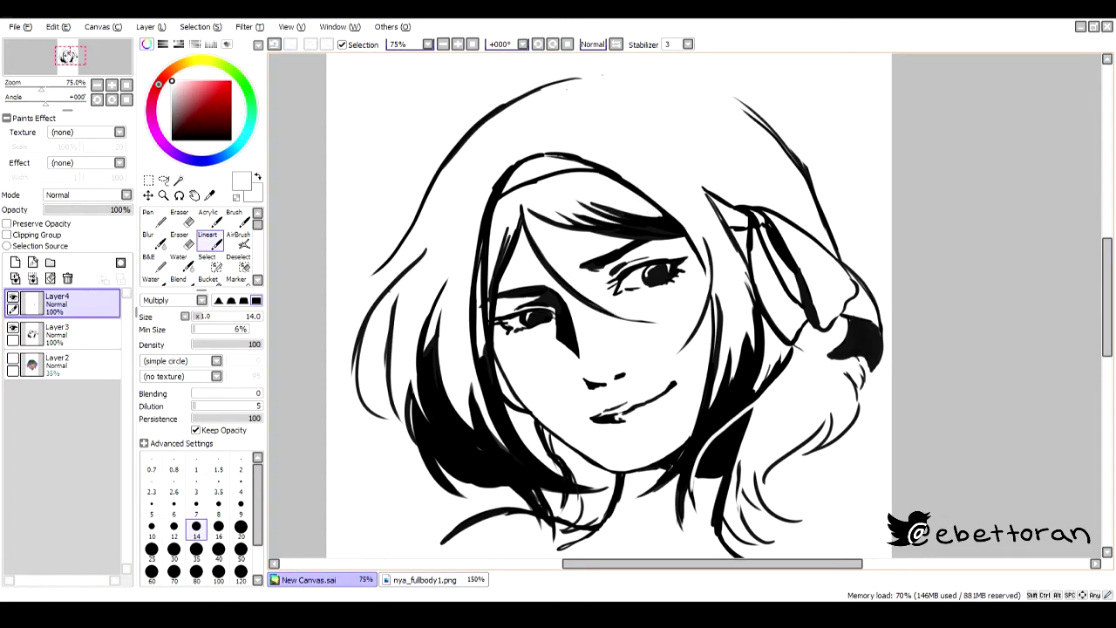
pyautogui.press('x')
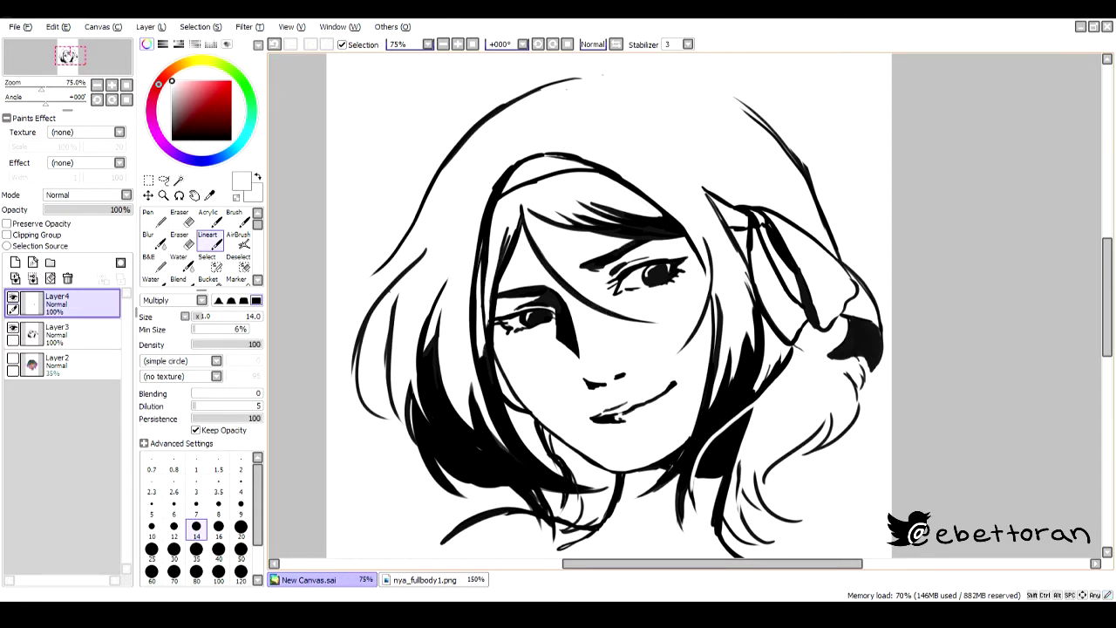
# - Refine the hairband's right edge and extend the dark hair tips at the lower right with black and white strokes
pyautogui.press('x')
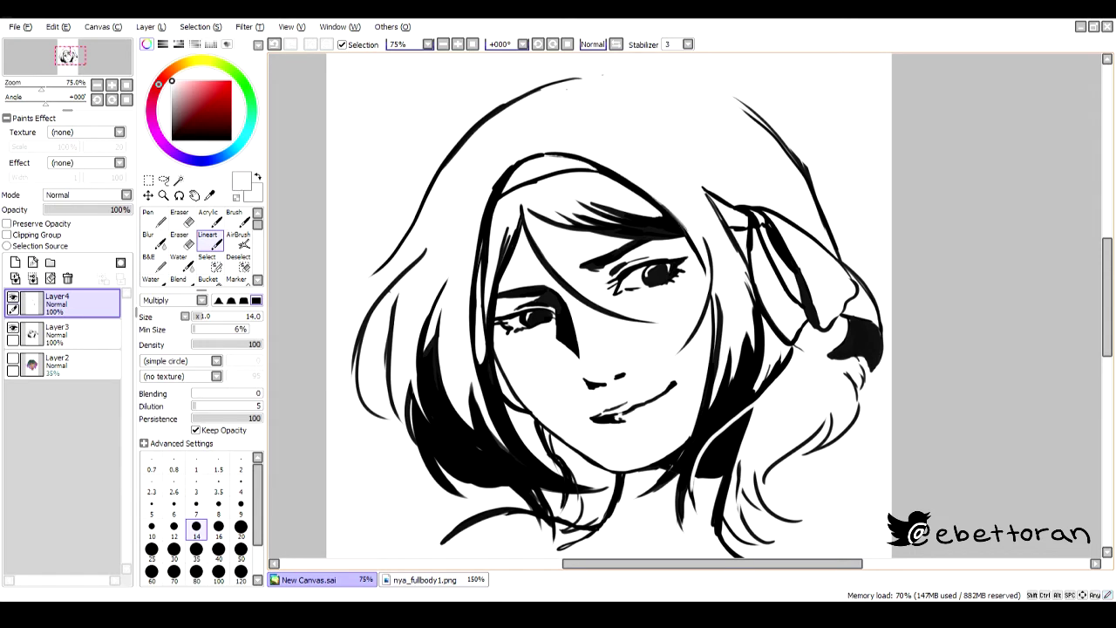
pyautogui.scroll(-3, 602, 305)
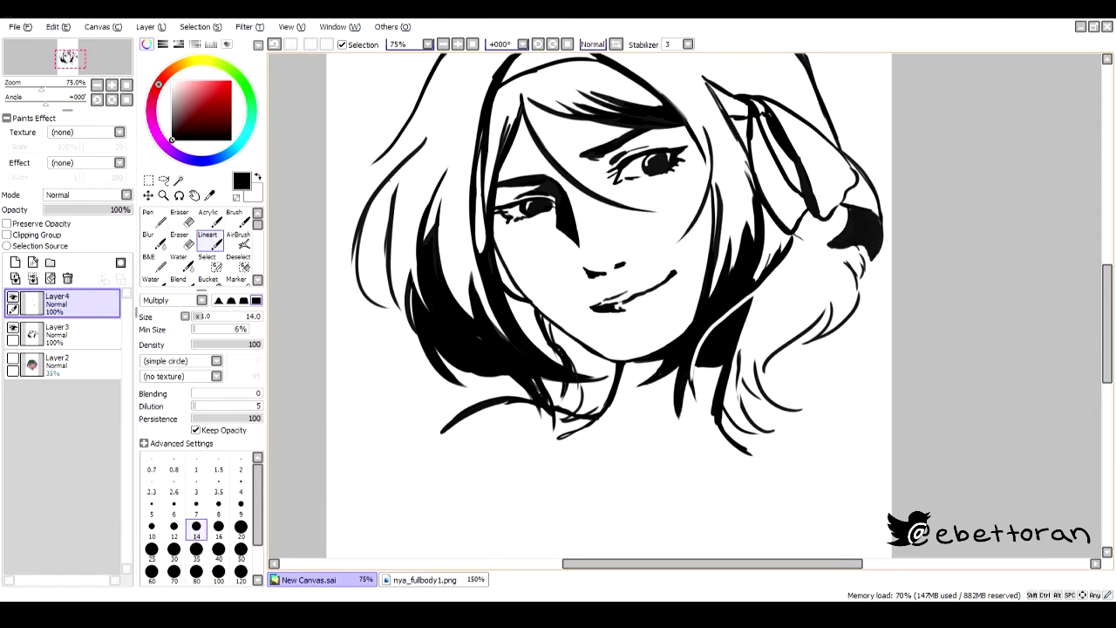
pyautogui.press('x')
pyautogui.press('x')
pyautogui.scroll(2, 602, 305)
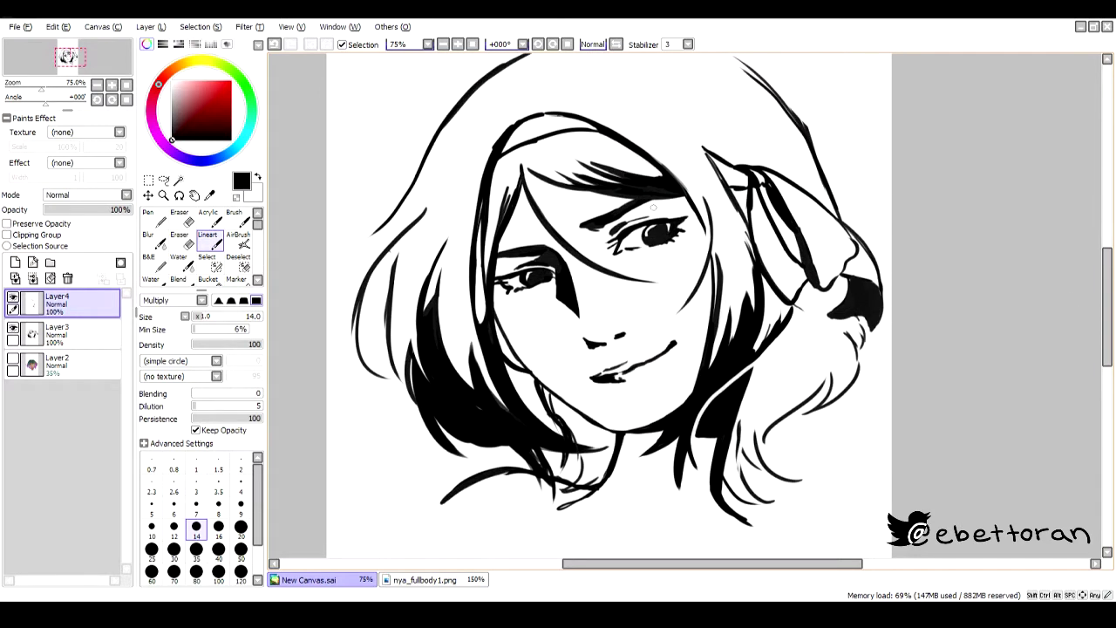
# - Touch up both eyes with white highlights and clean away stray strands beside the neck
pyautogui.press('x')
pyautogui.keyDown('alt'); pyautogui.click(532, 267); pyautogui.keyUp('alt')
pyautogui.press('x')
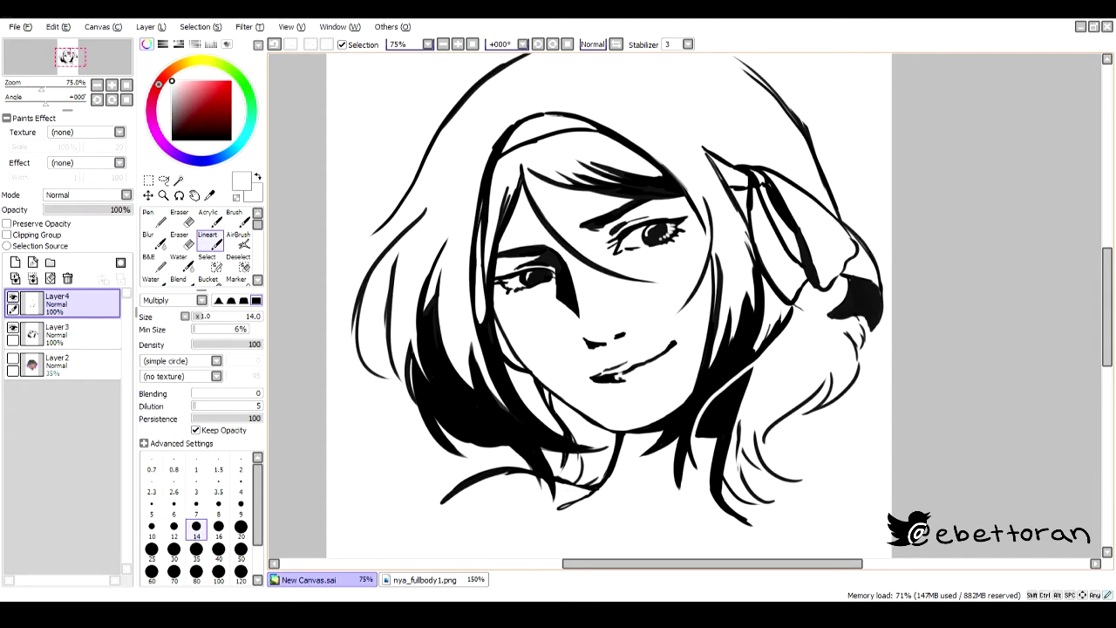
pyautogui.press('x')
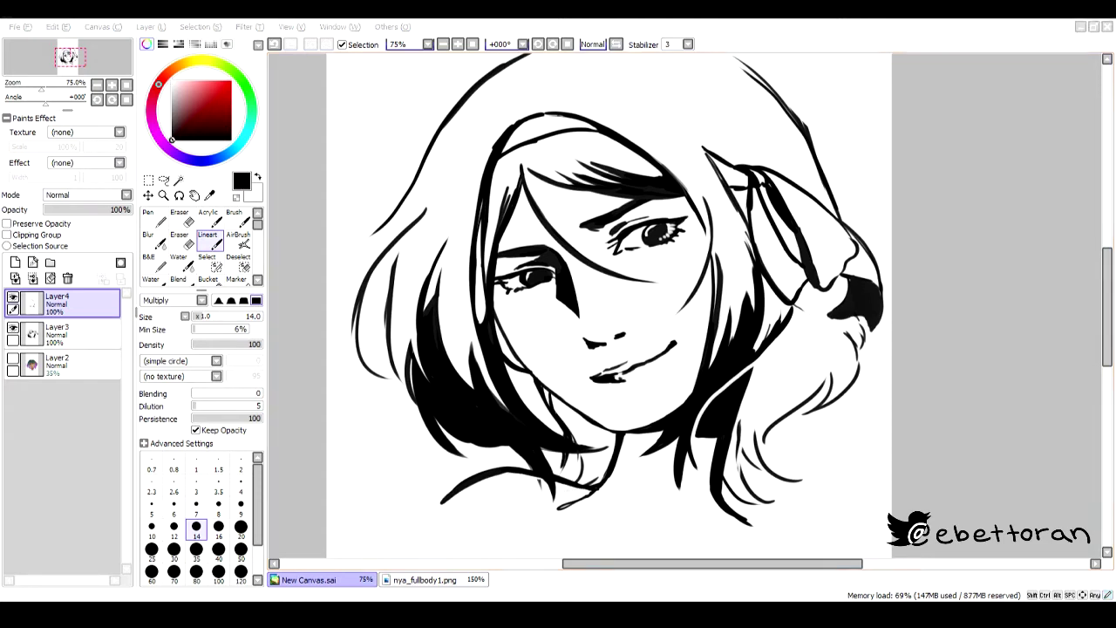
# - Undo a stroke near the shoulder and add short dark strands beside the neck and at the lower-right hair tips
pyautogui.moveTo(469, 459); pyautogui.dragTo(506, 443)
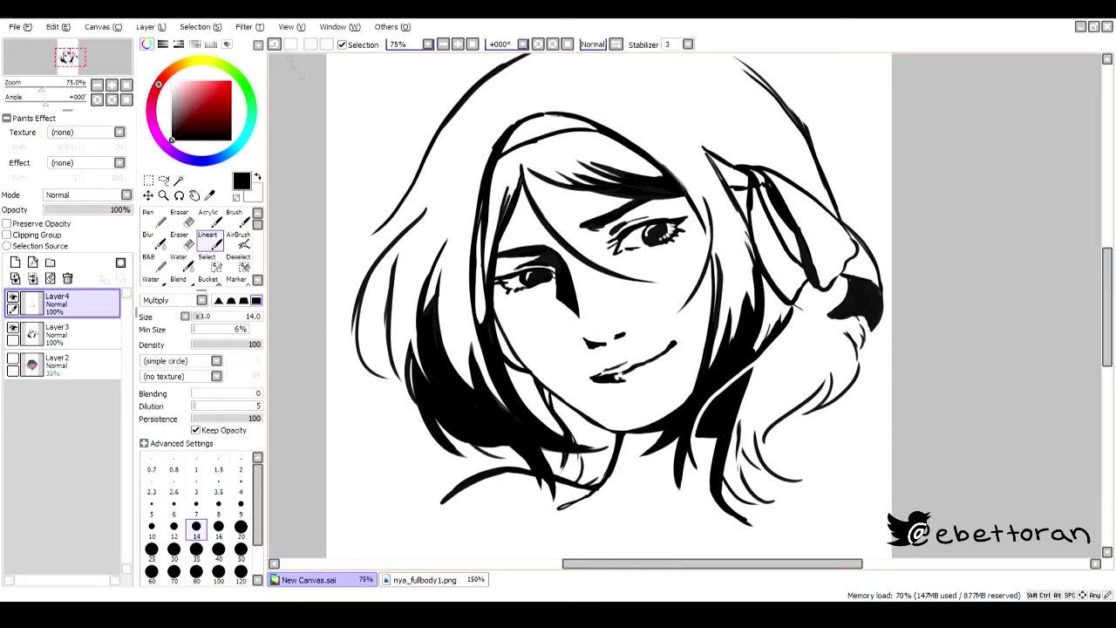
pyautogui.hotkey('ctrl', 'z')
pyautogui.moveTo(575, 451); pyautogui.dragTo(576, 469)
pyautogui.moveTo(743, 416); pyautogui.dragTo(738, 484)
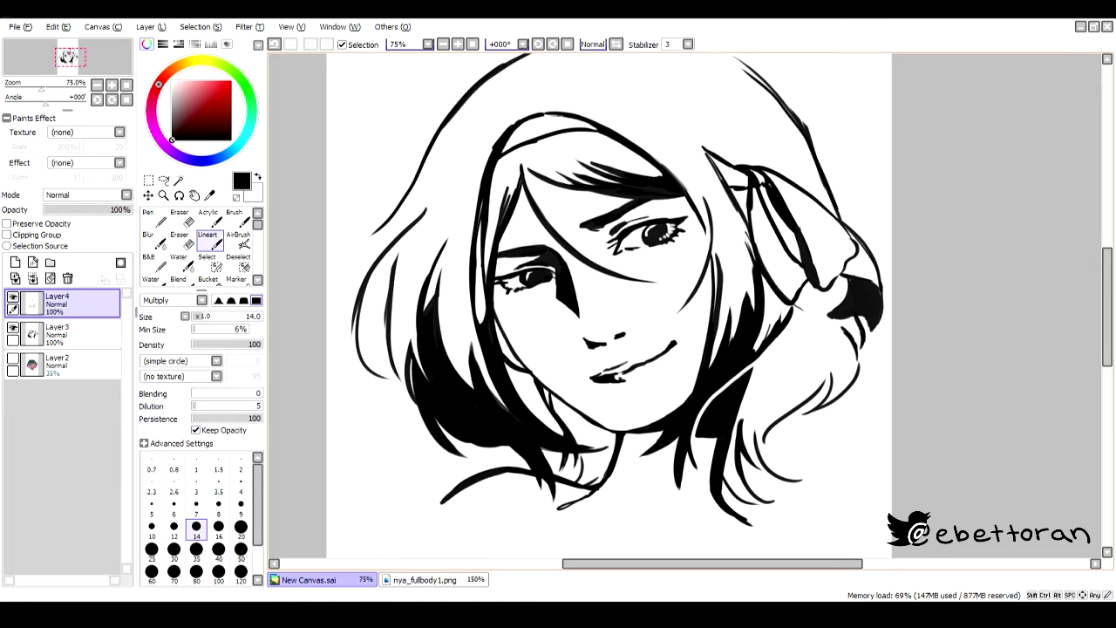
# - Clean up the outer hair outline above the ribbon and merge the touch-up layer into the line art
pyautogui.scroll(2, 611, 305)
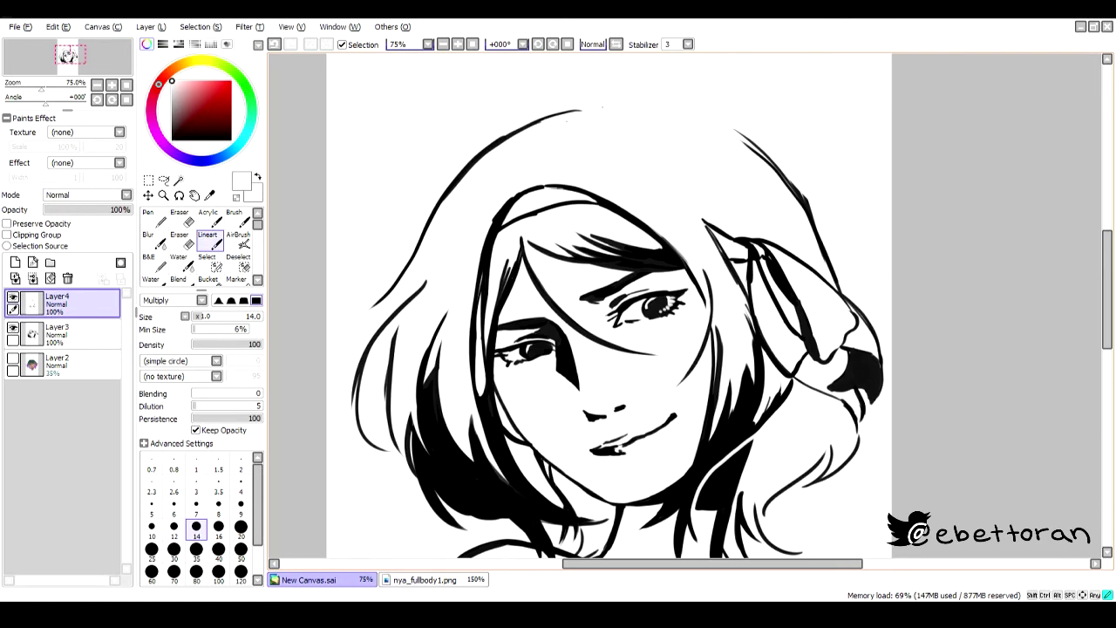
pyautogui.moveTo(743, 136); pyautogui.dragTo(815, 234)
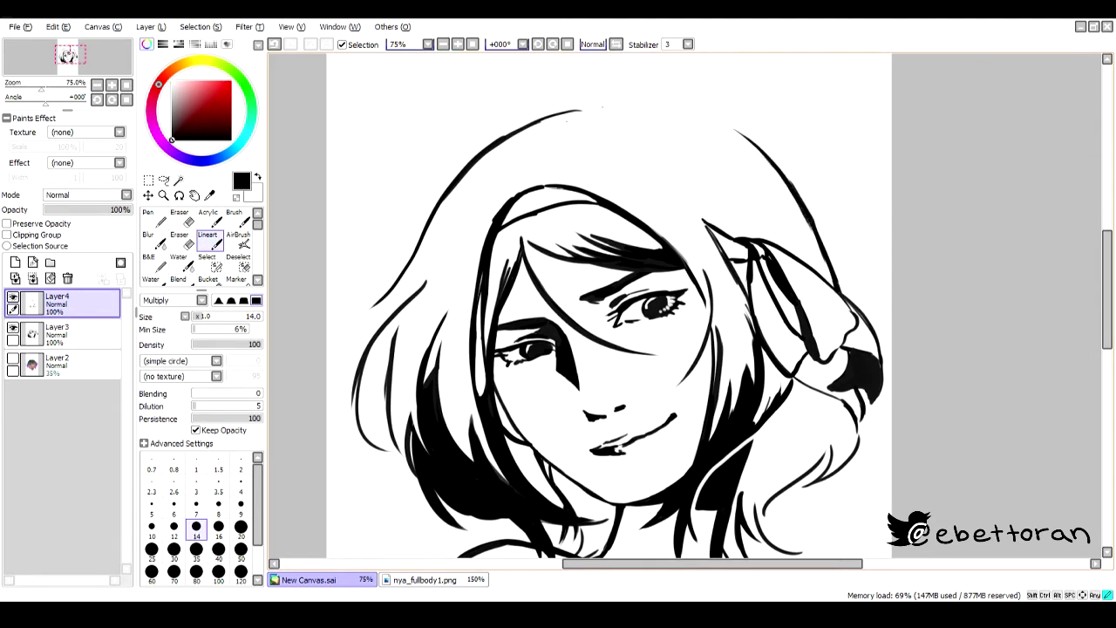
pyautogui.press('e')
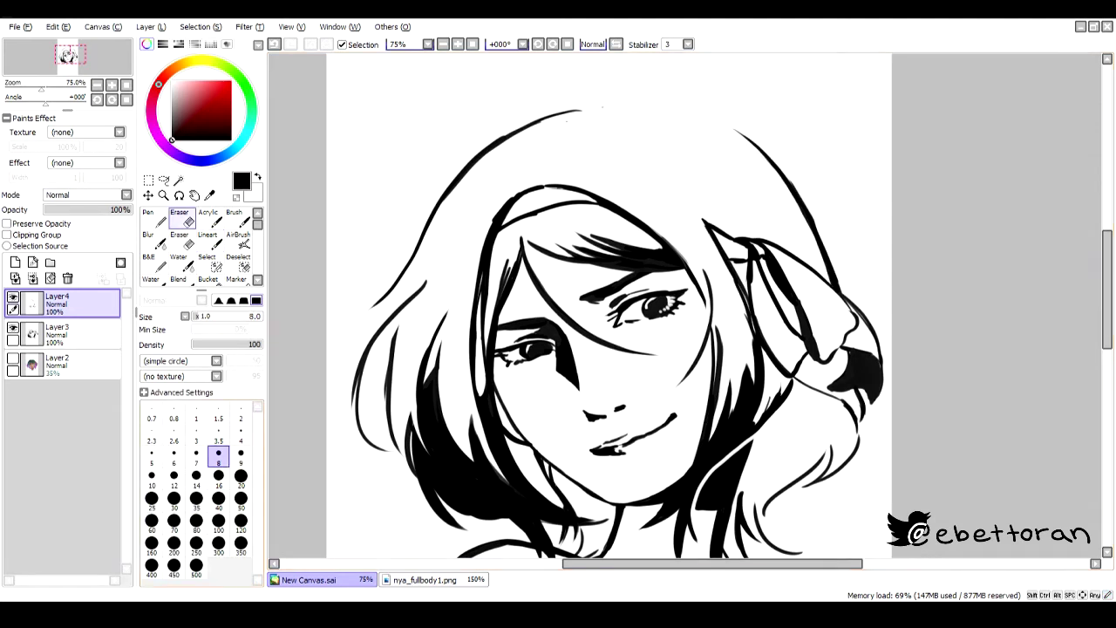
pyautogui.hotkey('ctrl', 'e')
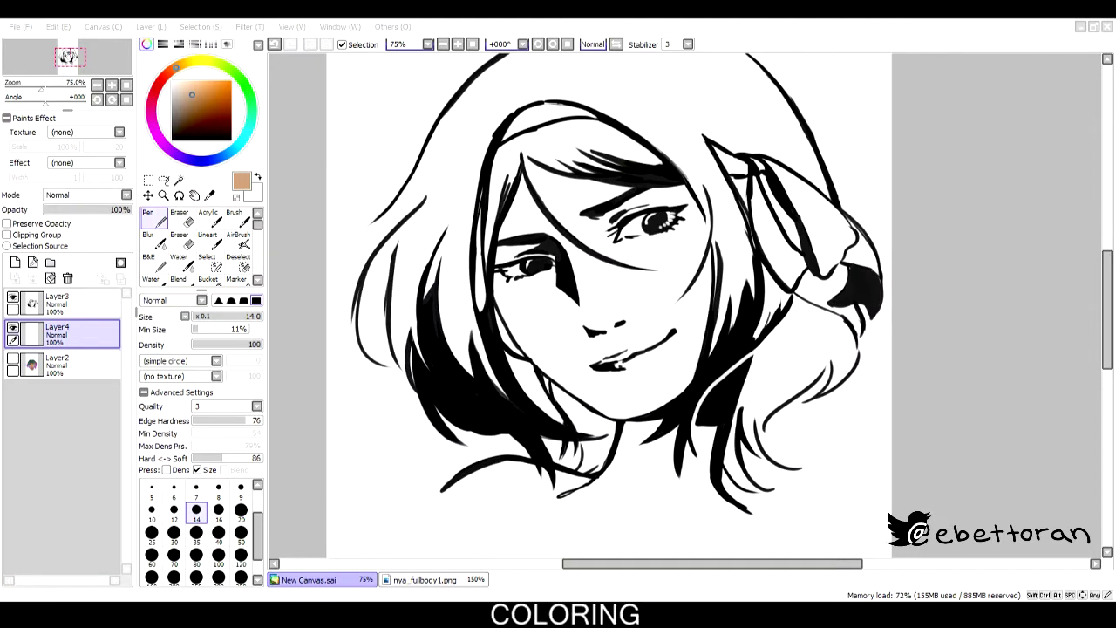
# - Fill the neck and shoulders with flat tan skin color on Layer4, using the Pen at size 35
pyautogui.click(196, 532)
pyautogui.moveTo(563, 292); pyautogui.dragTo(561, 353)
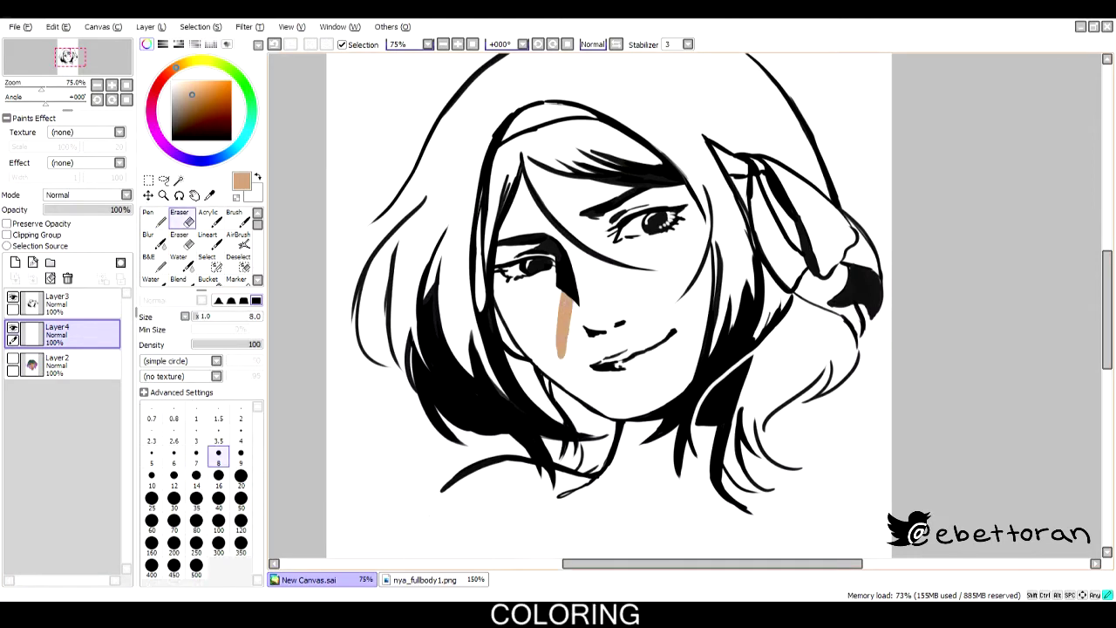
pyautogui.moveTo(641, 426)
pyautogui.mouseDown()
pyautogui.moveTo(615, 460)
pyautogui.moveTo(697, 484)
pyautogui.moveTo(706, 427)
pyautogui.moveTo(558, 497)
pyautogui.mouseUp()
pyautogui.moveTo(677, 491)
pyautogui.mouseDown()
pyautogui.moveTo(733, 514)
pyautogui.moveTo(591, 503)
pyautogui.moveTo(751, 519)
pyautogui.moveTo(431, 531)
pyautogui.moveTo(452, 487)
pyautogui.moveTo(471, 479)
pyautogui.moveTo(458, 501)
pyautogui.moveTo(594, 489)
pyautogui.moveTo(480, 520)
pyautogui.moveTo(543, 498)
pyautogui.moveTo(502, 519)
pyautogui.moveTo(591, 507)
pyautogui.moveTo(659, 455)
pyautogui.moveTo(769, 525)
pyautogui.mouseUp()
pyautogui.press('e')
pyautogui.click(57, 300)
pyautogui.press('n')
pyautogui.click(57, 331)
# - Fill the lower face, nose, left eye area and cheeks with the same tan, keeping the left eye white
pyautogui.moveTo(519, 178)
pyautogui.mouseDown()
pyautogui.moveTo(497, 262)
pyautogui.moveTo(558, 258)
pyautogui.moveTo(544, 200)
pyautogui.moveTo(654, 270)
pyautogui.moveTo(667, 401)
pyautogui.mouseUp()
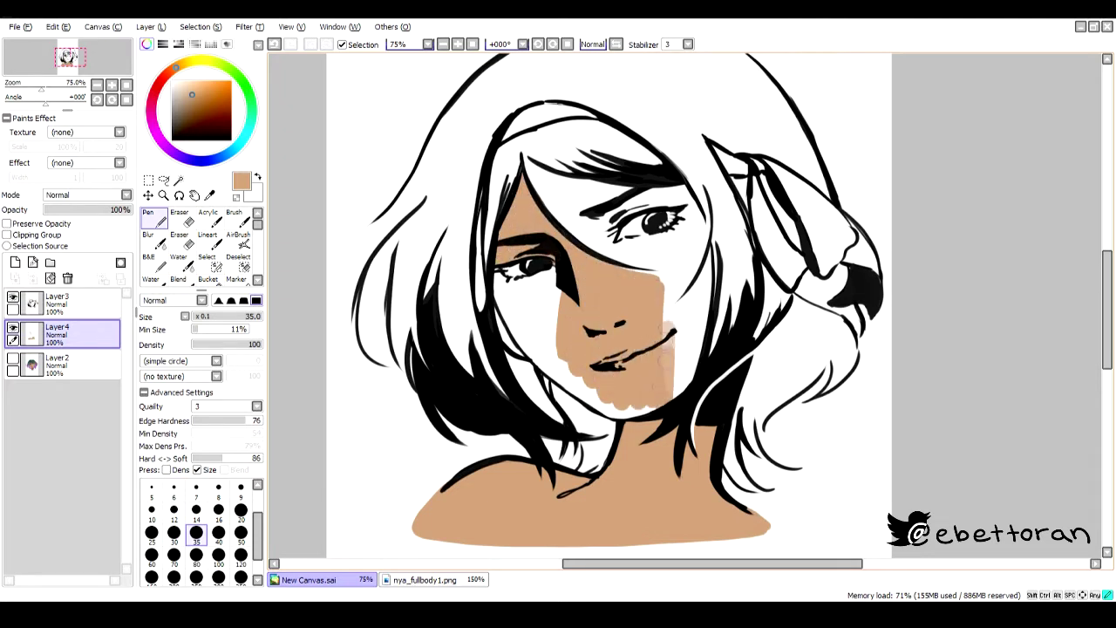
pyautogui.moveTo(671, 333); pyautogui.dragTo(610, 414)
pyautogui.moveTo(496, 277)
pyautogui.mouseDown()
pyautogui.moveTo(540, 277)
pyautogui.moveTo(554, 205)
pyautogui.mouseUp()
pyautogui.press('e')
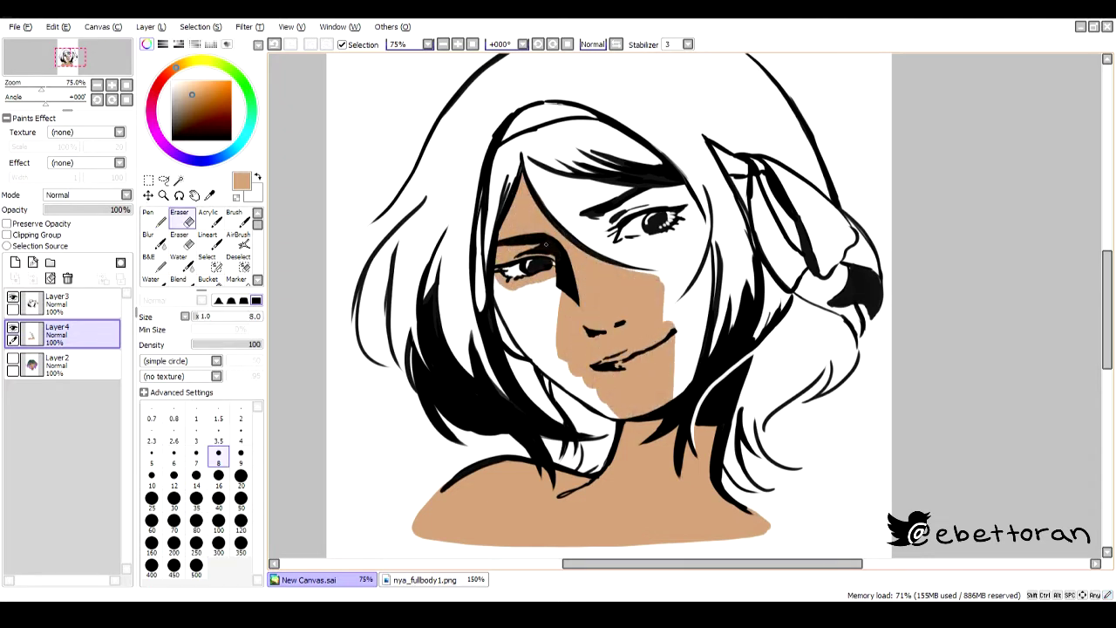
pyautogui.press('n')
pyautogui.moveTo(515, 322)
pyautogui.mouseDown()
pyautogui.moveTo(575, 388)
pyautogui.moveTo(523, 296)
pyautogui.moveTo(541, 336)
pyautogui.mouseUp()
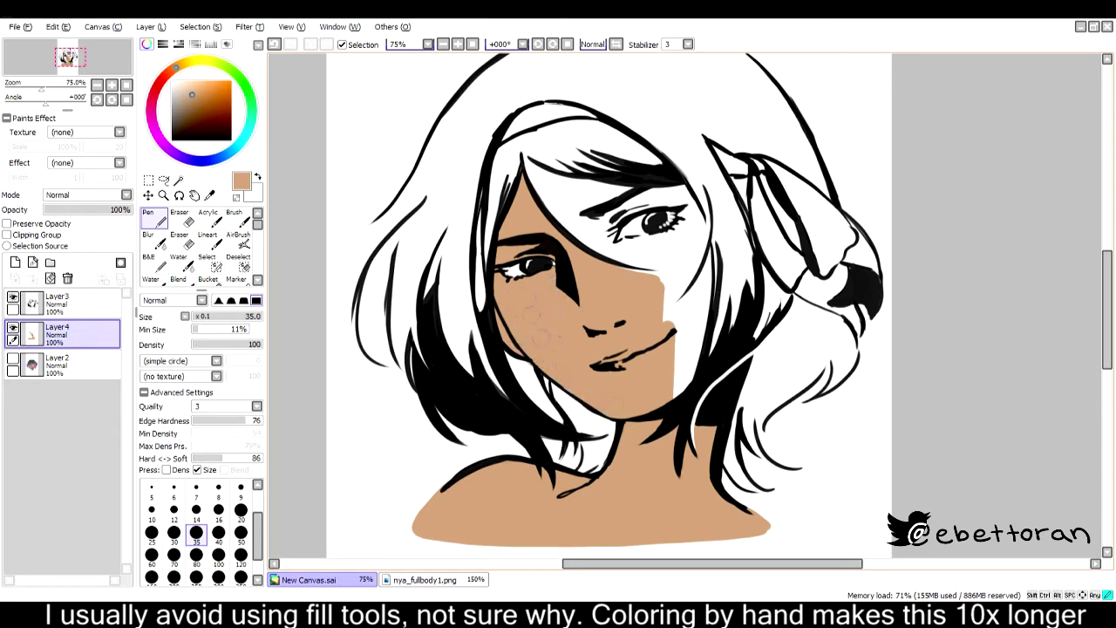
pyautogui.moveTo(667, 297)
pyautogui.mouseDown()
pyautogui.moveTo(703, 228)
pyautogui.moveTo(684, 305)
pyautogui.moveTo(706, 261)
pyautogui.moveTo(652, 375)
pyautogui.mouseUp()
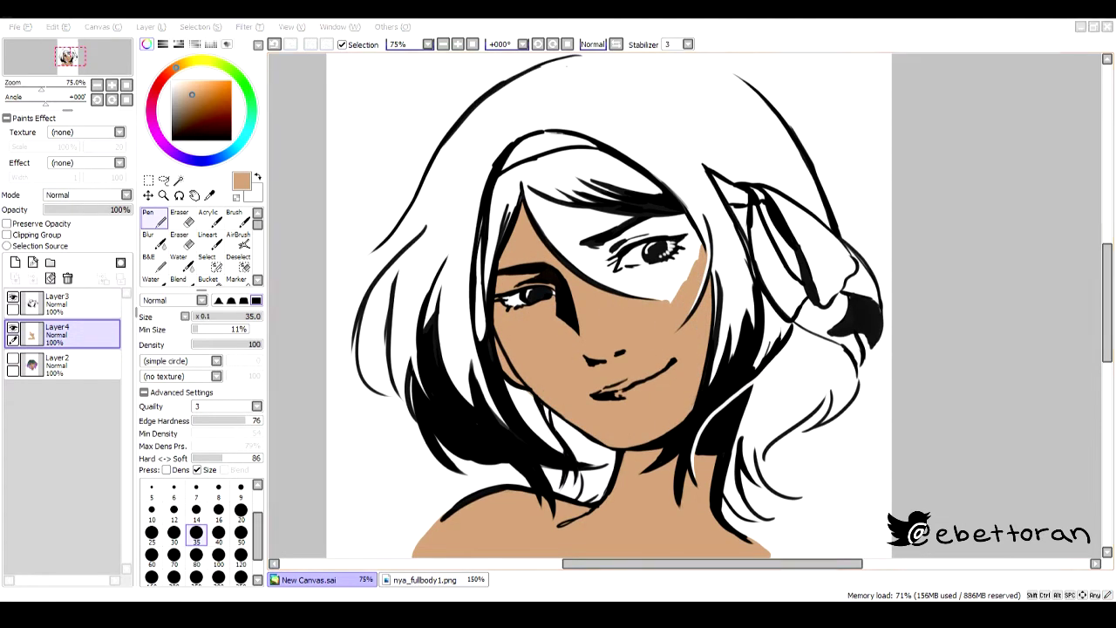
# - Fill the forehead and the skin around the right eye with tan, leaving the eye and crossing hair strand white
pyautogui.moveTo(687, 217); pyautogui.dragTo(655, 237)
pyautogui.moveTo(586, 254)
pyautogui.mouseDown()
pyautogui.moveTo(694, 259)
pyautogui.moveTo(630, 280)
pyautogui.moveTo(689, 288)
pyautogui.moveTo(689, 304)
pyautogui.mouseUp()
pyautogui.moveTo(527, 185)
pyautogui.mouseDown()
pyautogui.moveTo(629, 288)
pyautogui.moveTo(593, 261)
pyautogui.mouseUp()
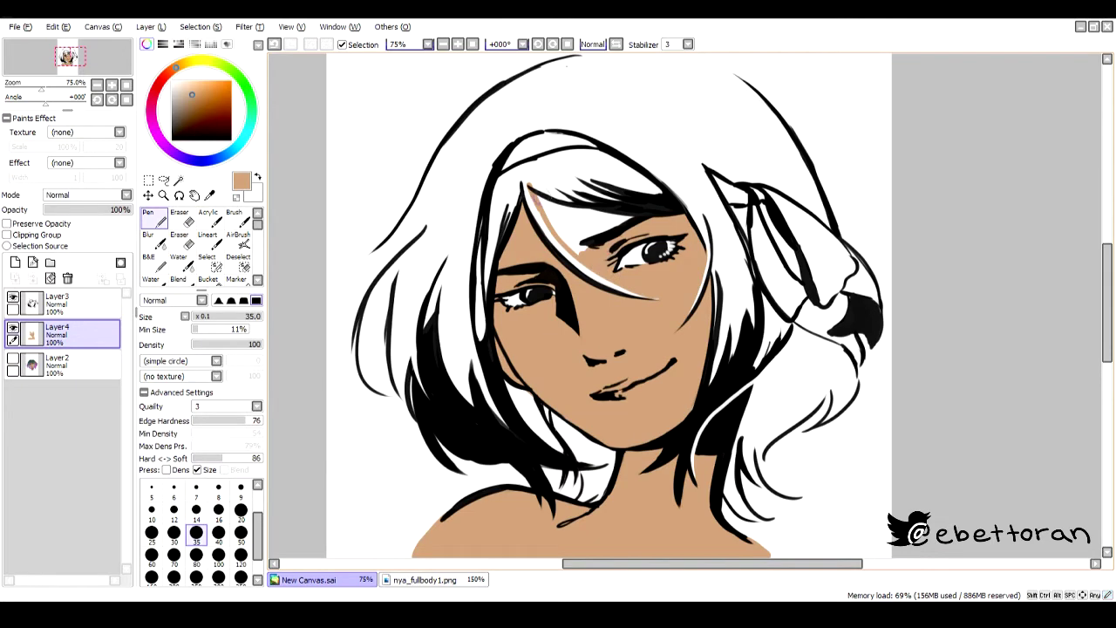
pyautogui.moveTo(532, 193)
pyautogui.mouseDown()
pyautogui.moveTo(632, 237)
pyautogui.moveTo(600, 231)
pyautogui.mouseUp()
pyautogui.press('e')
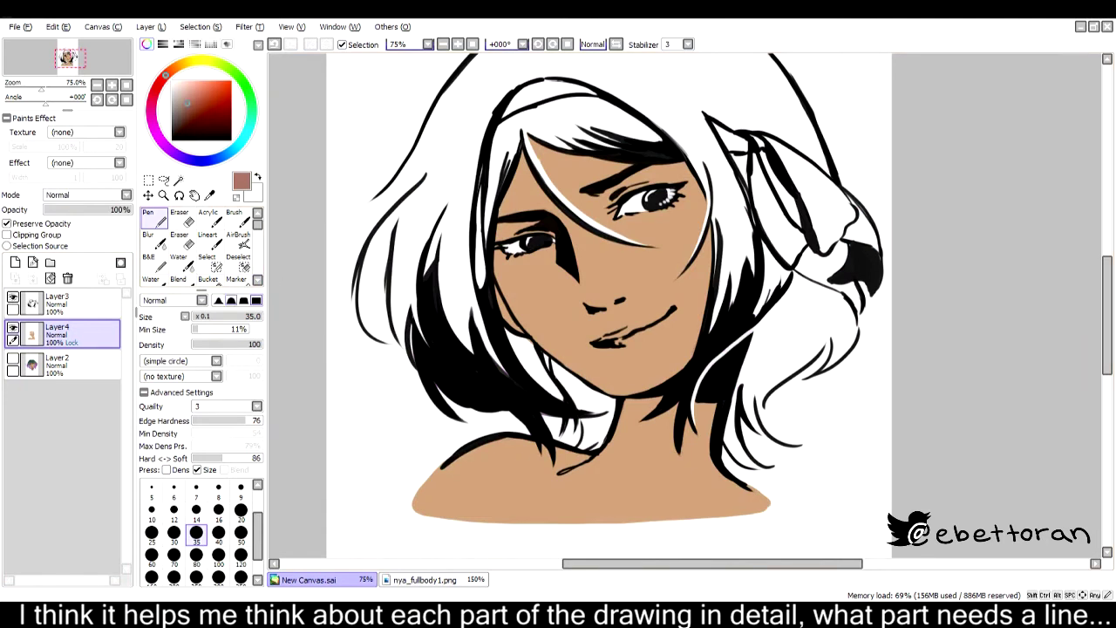
# - Shade the forehead, eye sockets, left cheek, jaw and side of the neck in reddish brown with the size 35 Water brush, preserving opacity
pyautogui.click(179, 256)
pyautogui.moveTo(663, 349); pyautogui.dragTo(690, 377)
pyautogui.moveTo(534, 245); pyautogui.dragTo(575, 297)
pyautogui.moveTo(523, 225)
pyautogui.mouseDown()
pyautogui.moveTo(505, 277)
pyautogui.moveTo(577, 305)
pyautogui.mouseUp()
pyautogui.moveTo(536, 155)
pyautogui.mouseDown()
pyautogui.moveTo(507, 213)
pyautogui.moveTo(602, 153)
pyautogui.mouseUp()
pyautogui.moveTo(577, 210)
pyautogui.mouseDown()
pyautogui.moveTo(624, 183)
pyautogui.moveTo(703, 209)
pyautogui.mouseUp()
pyautogui.moveTo(603, 228); pyautogui.dragTo(640, 211)
pyautogui.moveTo(499, 283)
pyautogui.mouseDown()
pyautogui.moveTo(577, 371)
pyautogui.moveTo(663, 401)
pyautogui.moveTo(567, 482)
pyautogui.mouseUp()
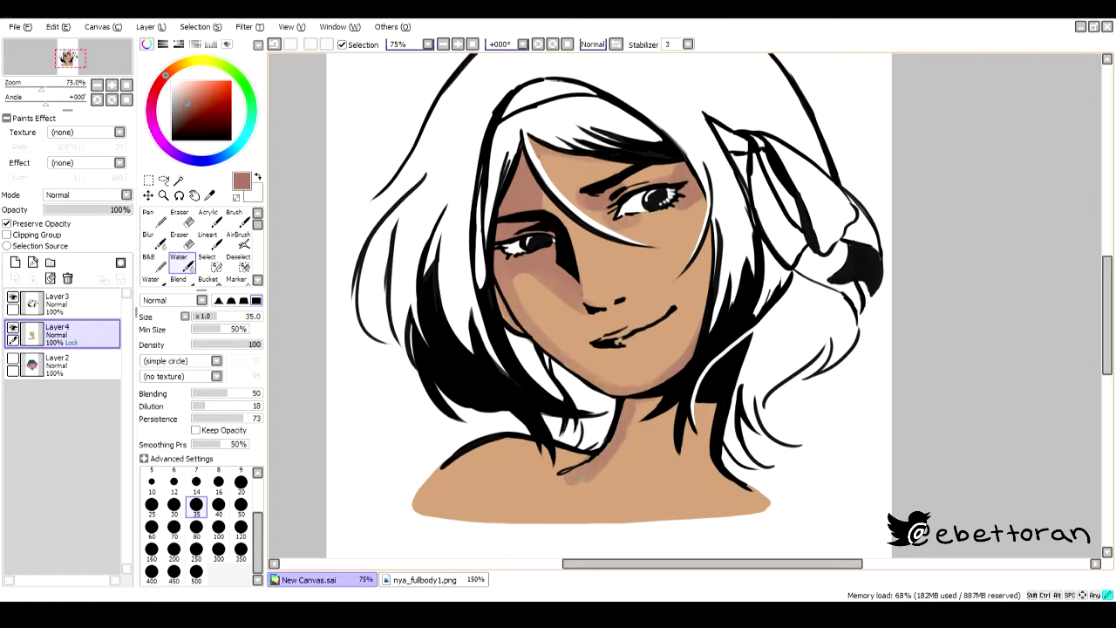
# - Extend the reddish-brown shading across the neck under the chin and along both shoulders
pyautogui.moveTo(706, 420); pyautogui.dragTo(758, 507)
pyautogui.moveTo(635, 401); pyautogui.dragTo(710, 436)
pyautogui.moveTo(628, 431); pyautogui.dragTo(708, 467)
pyautogui.moveTo(580, 443); pyautogui.dragTo(449, 466)
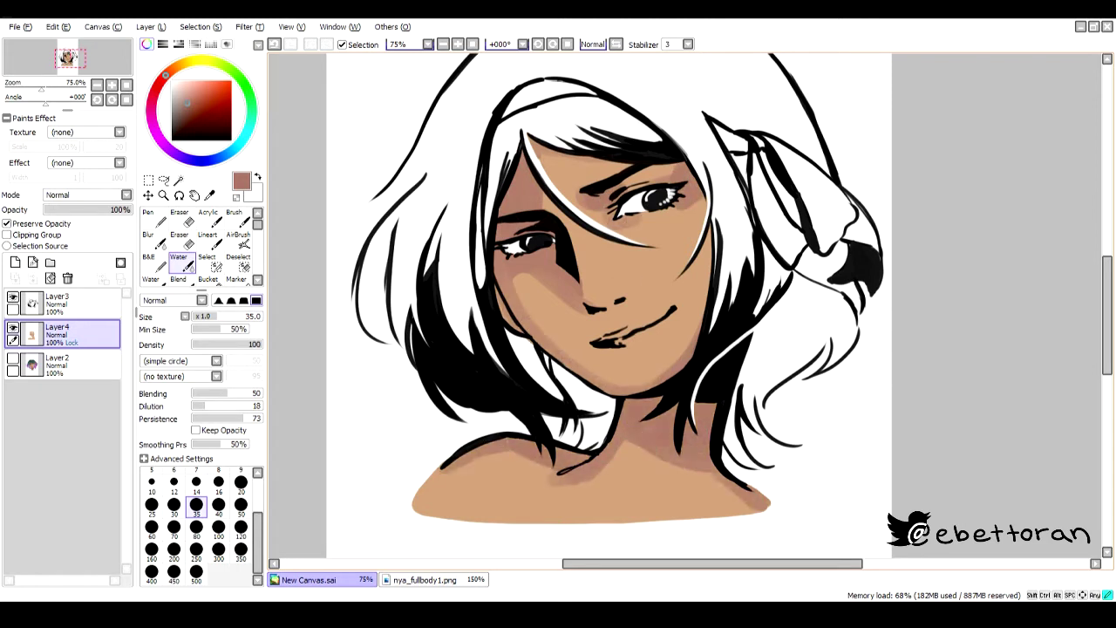
pyautogui.moveTo(523, 454); pyautogui.dragTo(419, 493)
# - Shade around the nose and mouth corner, and soften the face and shoulder shadows with the Blur brush at size 35
pyautogui.moveTo(593, 299)
pyautogui.mouseDown()
pyautogui.moveTo(624, 313)
pyautogui.moveTo(584, 327)
pyautogui.moveTo(660, 332)
pyautogui.mouseUp()
pyautogui.click(150, 237)
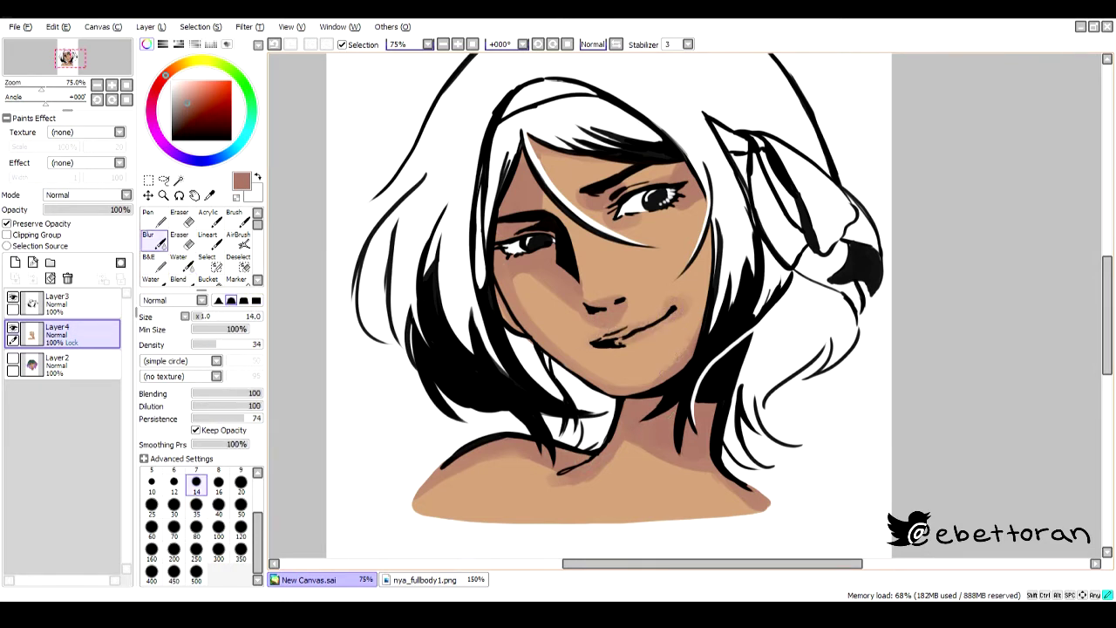
pyautogui.moveTo(568, 489); pyautogui.dragTo(535, 466)
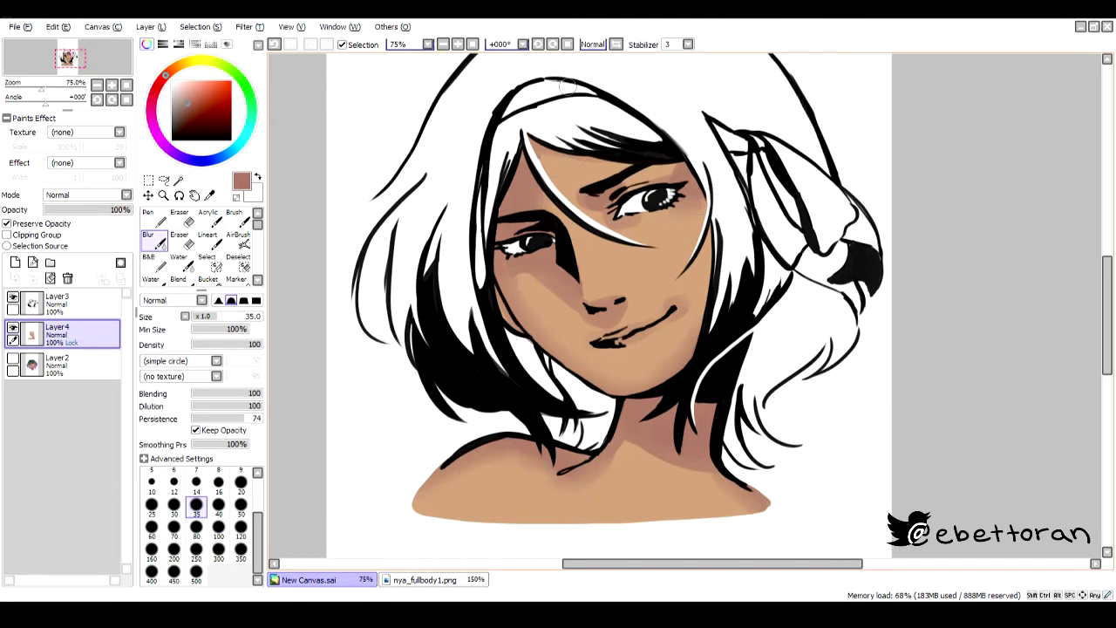
# - Add brown shading to the forehead below the fringe with a sampled skin shadow color and blur its edges
pyautogui.click(179, 258)
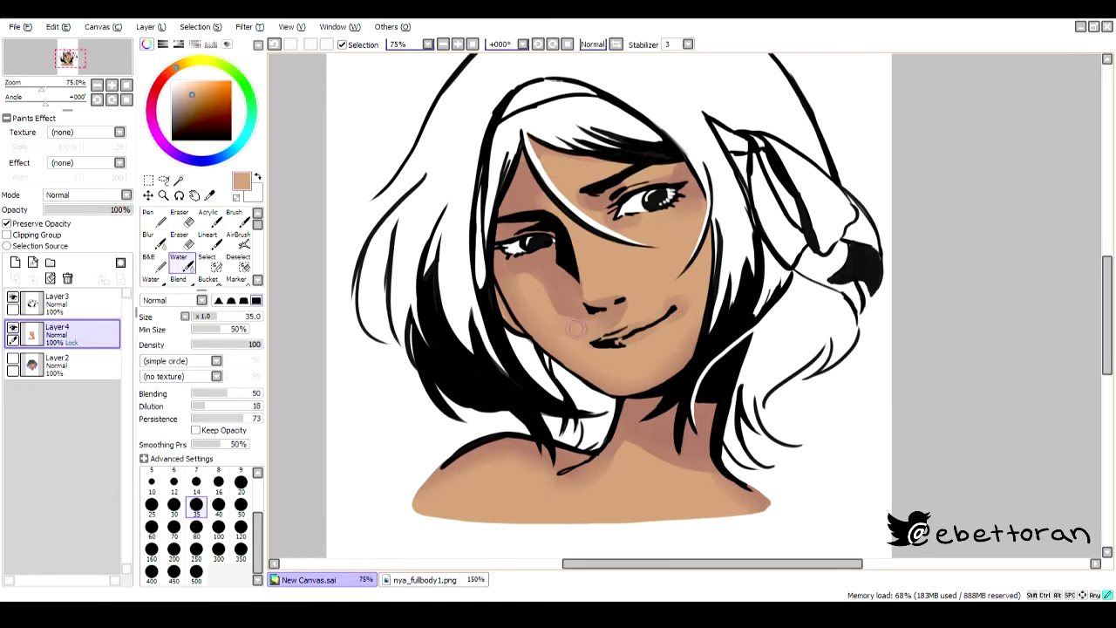
pyautogui.keyDown('alt'); pyautogui.click(602, 369); pyautogui.keyUp('alt')
pyautogui.moveTo(547, 164); pyautogui.dragTo(633, 158)
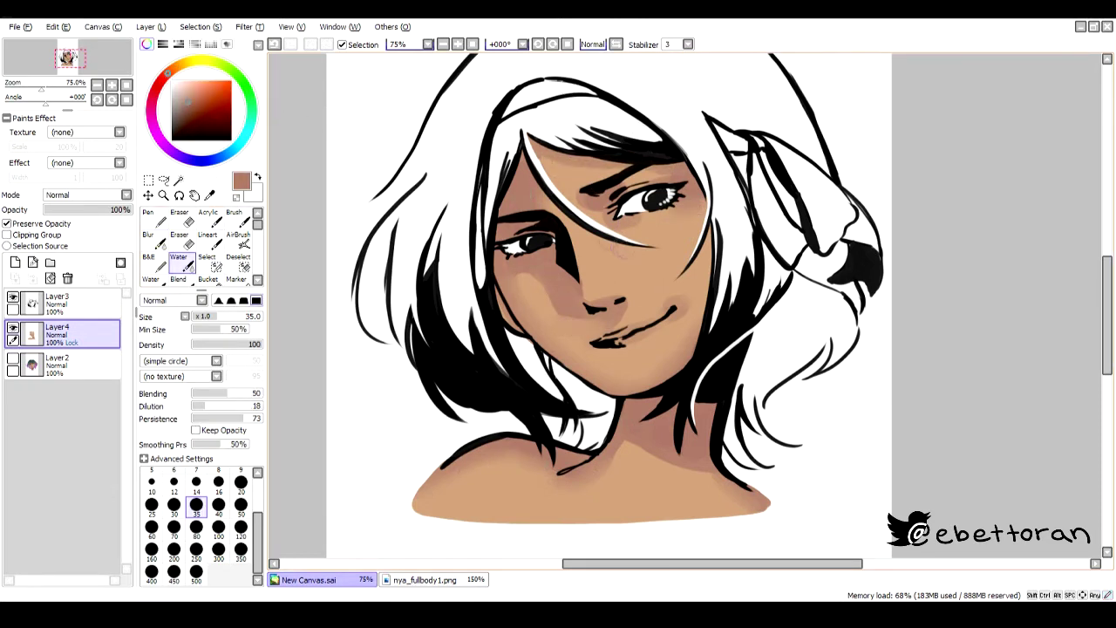
pyautogui.click(148, 241)
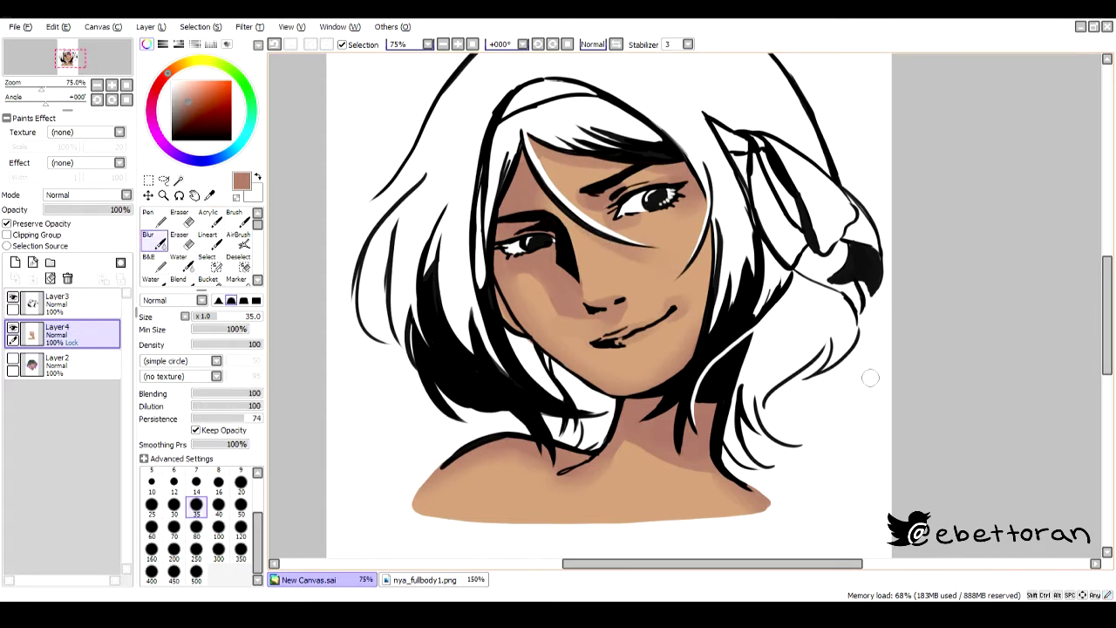
# - Paint a shadow below the lower lip and rework the shading beside the nose with sampled skin tones, softening with Blur
pyautogui.click(178, 258)
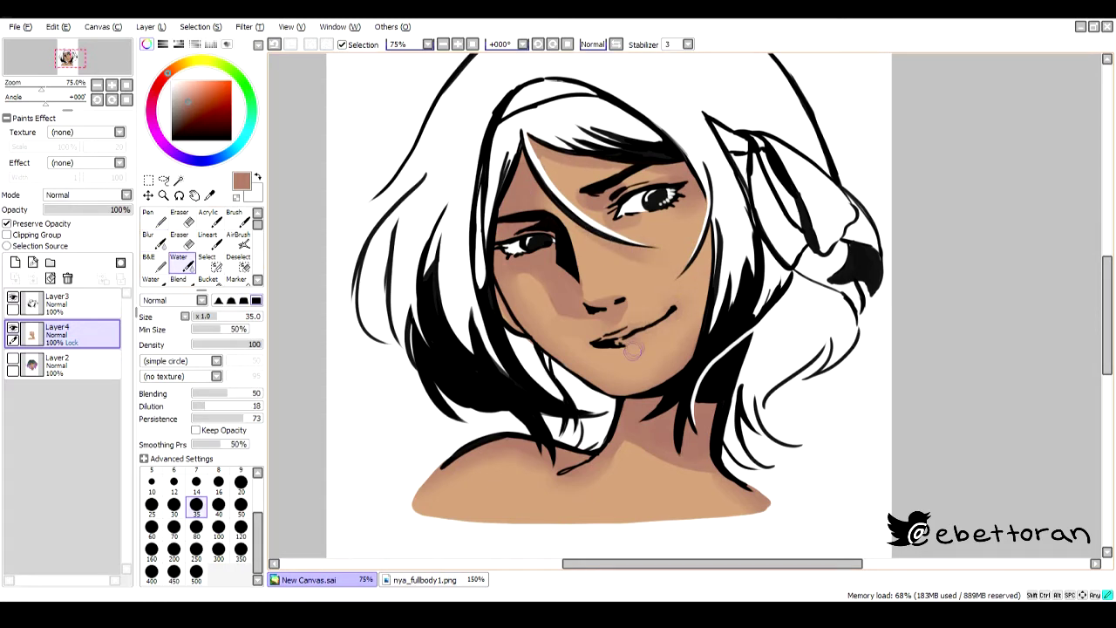
pyautogui.moveTo(594, 349); pyautogui.dragTo(642, 360)
pyautogui.keyDown('alt'); pyautogui.click(613, 422); pyautogui.keyUp('alt')
pyautogui.press('b')
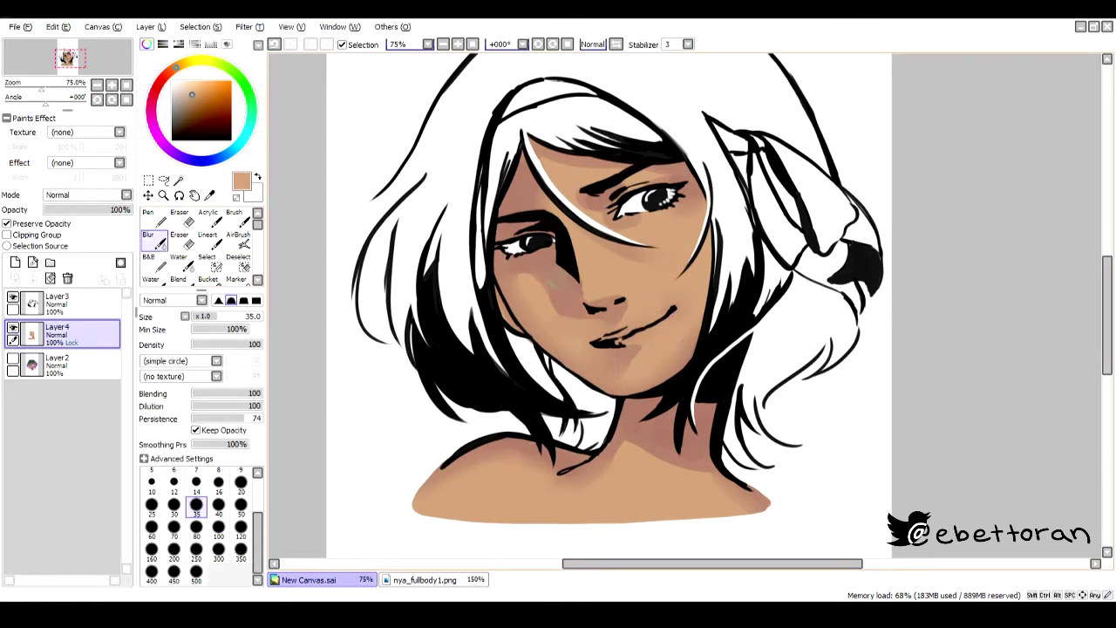
pyautogui.press('w')
pyautogui.moveTo(569, 335)
pyautogui.mouseDown()
pyautogui.moveTo(583, 343)
pyautogui.moveTo(577, 354)
pyautogui.mouseUp()
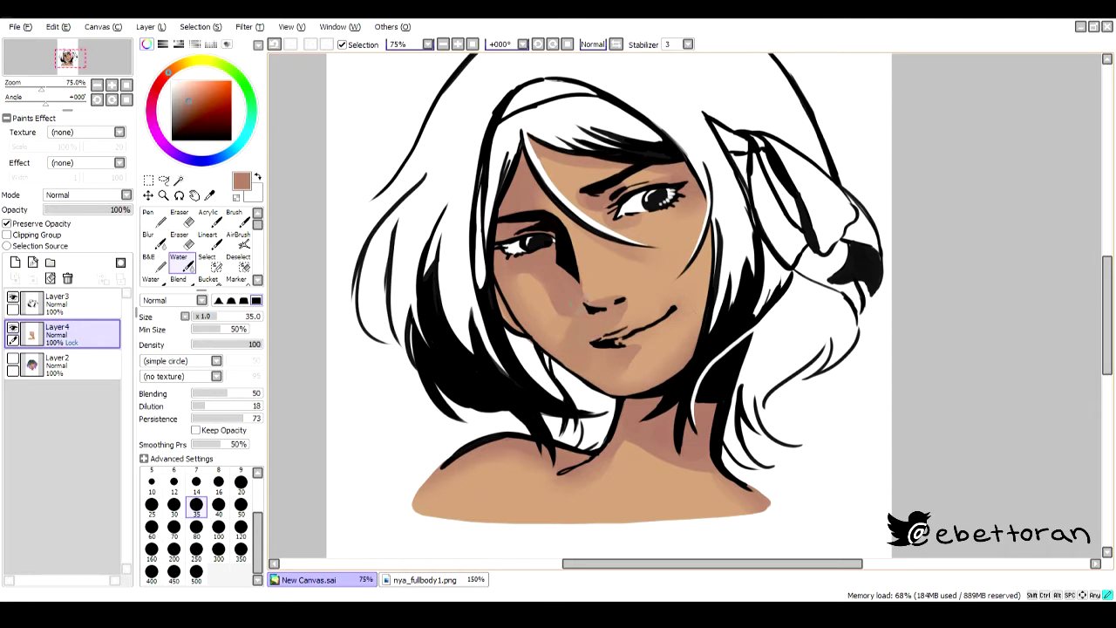
pyautogui.press('b')
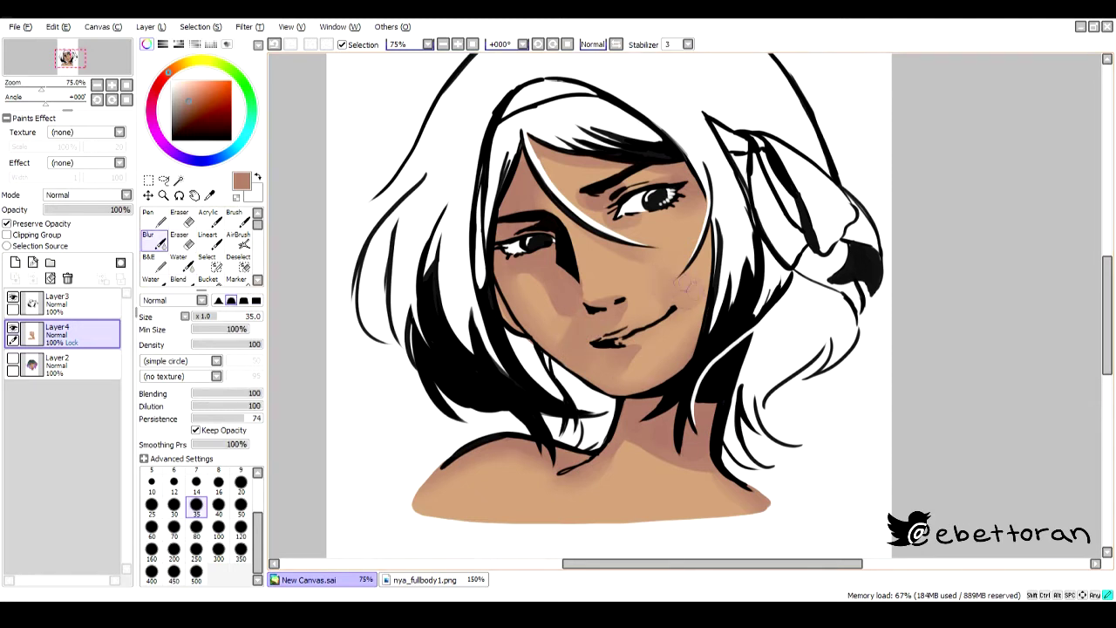
# - Paint brown shadows across the left shoulder, collarbone and upper chest with the Water brush and soften them
pyautogui.press('w')
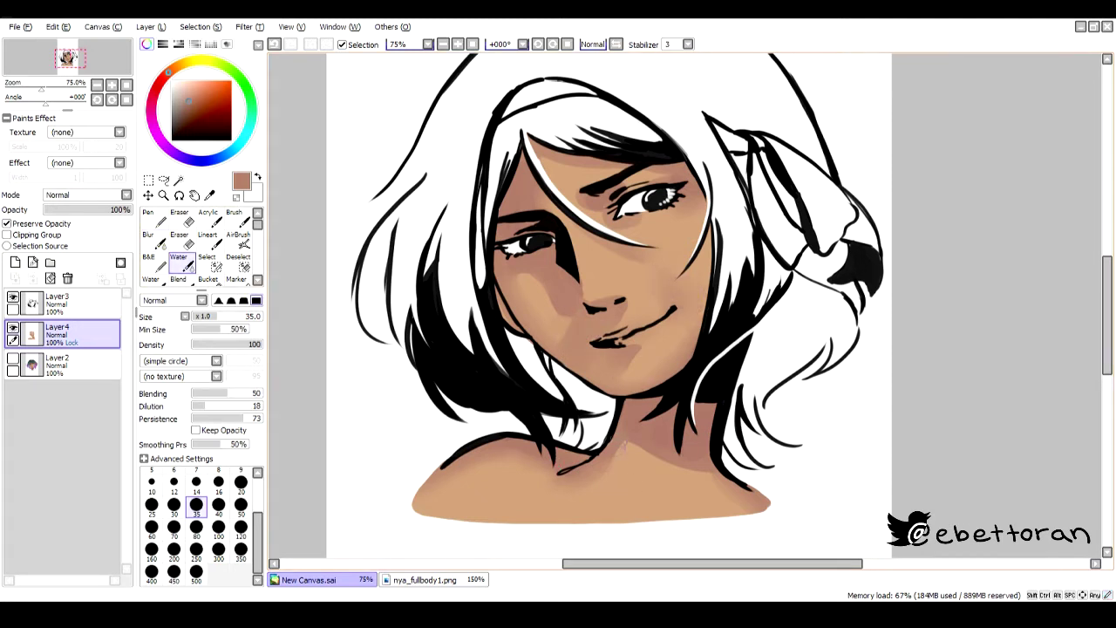
pyautogui.moveTo(578, 485)
pyautogui.mouseDown()
pyautogui.moveTo(659, 509)
pyautogui.moveTo(601, 509)
pyautogui.moveTo(549, 479)
pyautogui.moveTo(484, 478)
pyautogui.mouseUp()
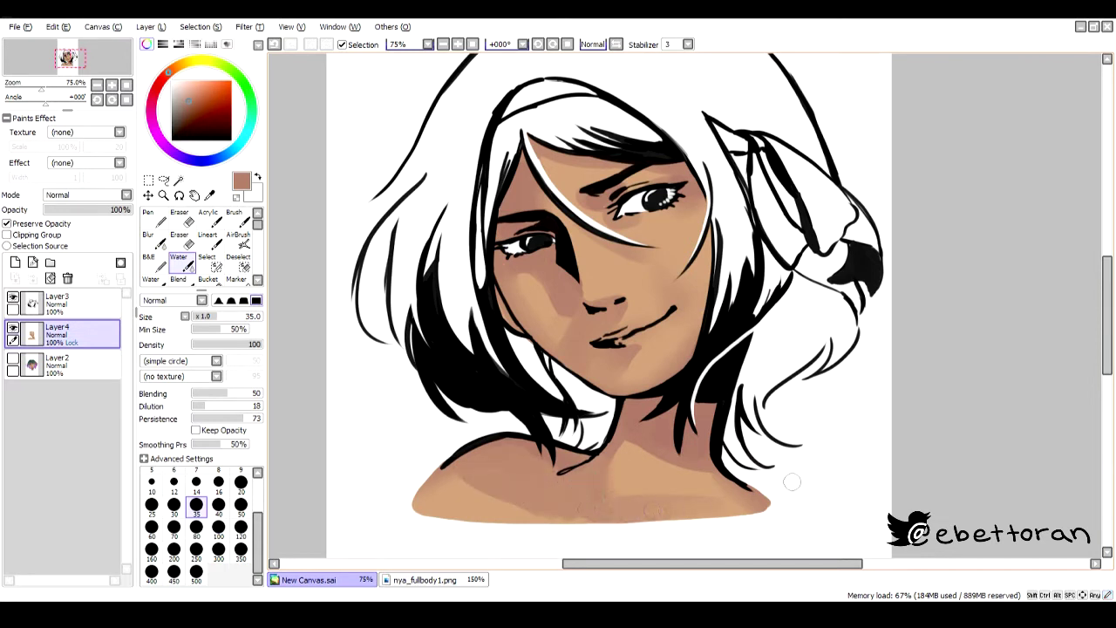
pyautogui.press('b')
pyautogui.press('w')
# - Touch up the shading near the smile's corner with the Water brush reduced to size 14, and soften it with Blur
pyautogui.click(681, 302)
pyautogui.press('[')
pyautogui.press('[')
pyautogui.press('[')
pyautogui.press('[')
pyautogui.press('[')
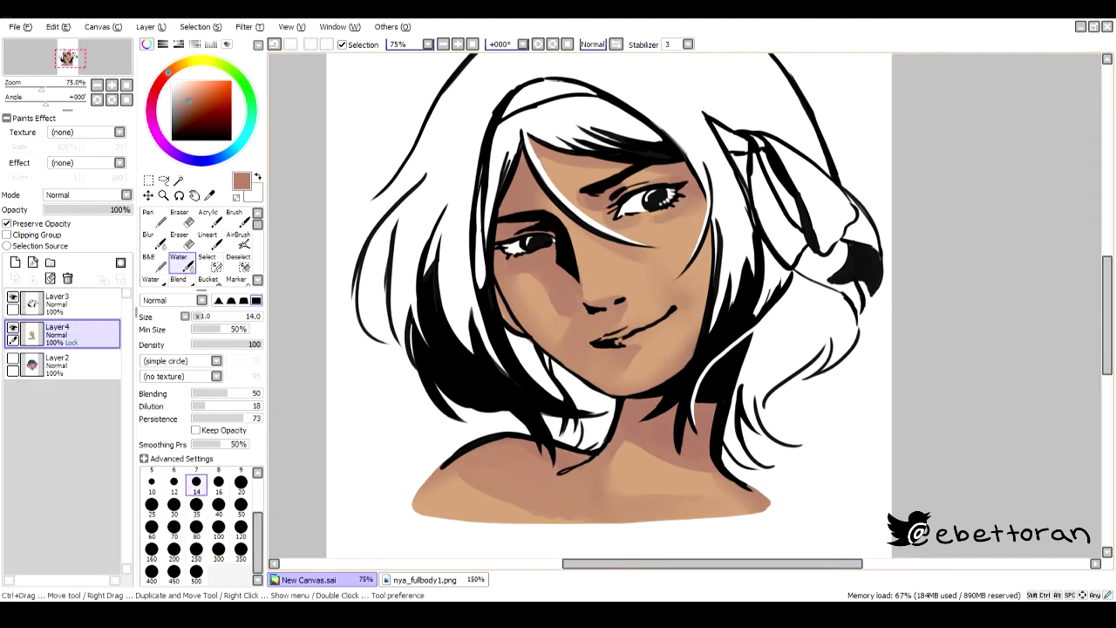
pyautogui.press('b')
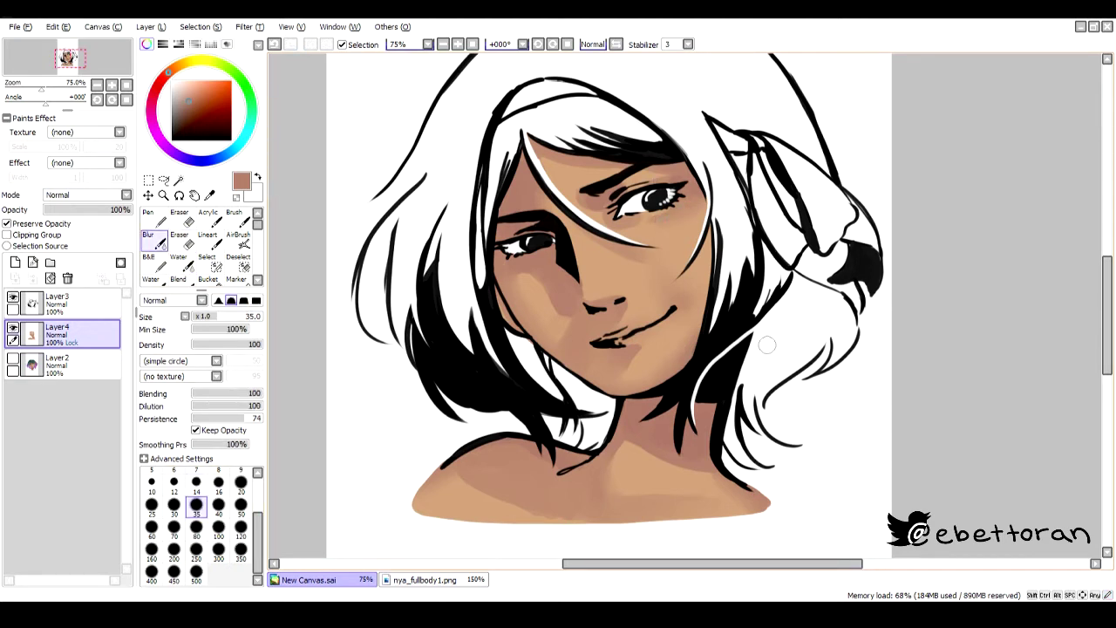
# - Sample the base tan and smooth the skin around the left eye with the Blend brush at size 14
pyautogui.keyDown('alt'); pyautogui.click(610, 410); pyautogui.keyUp('alt')
pyautogui.click(178, 279)
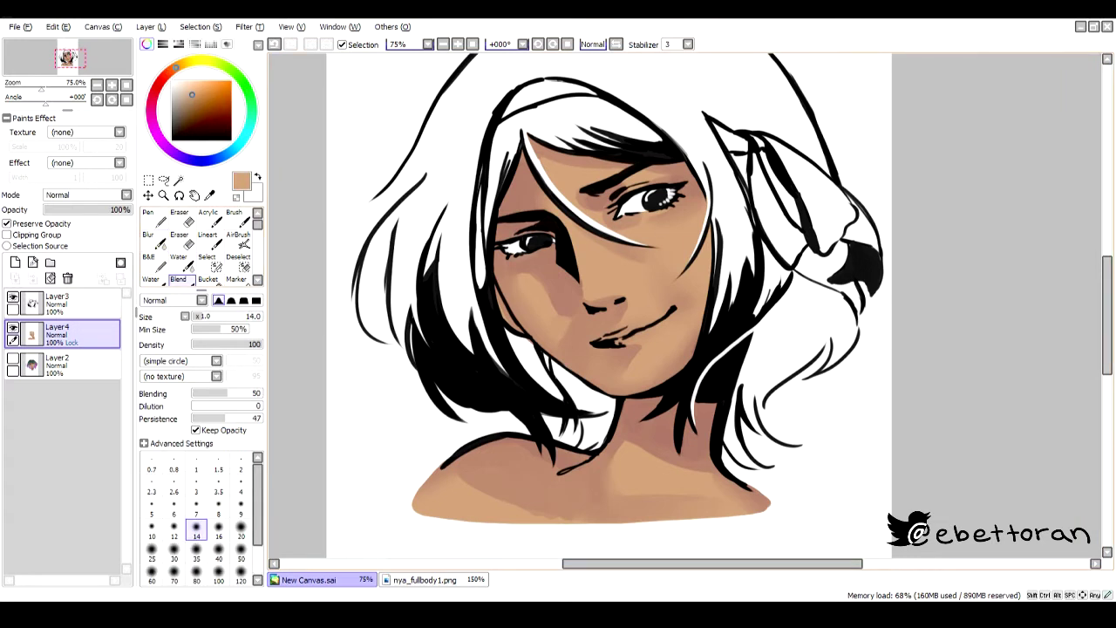
pyautogui.moveTo(500, 229); pyautogui.dragTo(514, 230)
# - Paint light peach highlights above and below the right eye and on the forehead with the Pen at size 35
pyautogui.keyDown('alt'); pyautogui.click(418, 493); pyautogui.keyUp('alt')
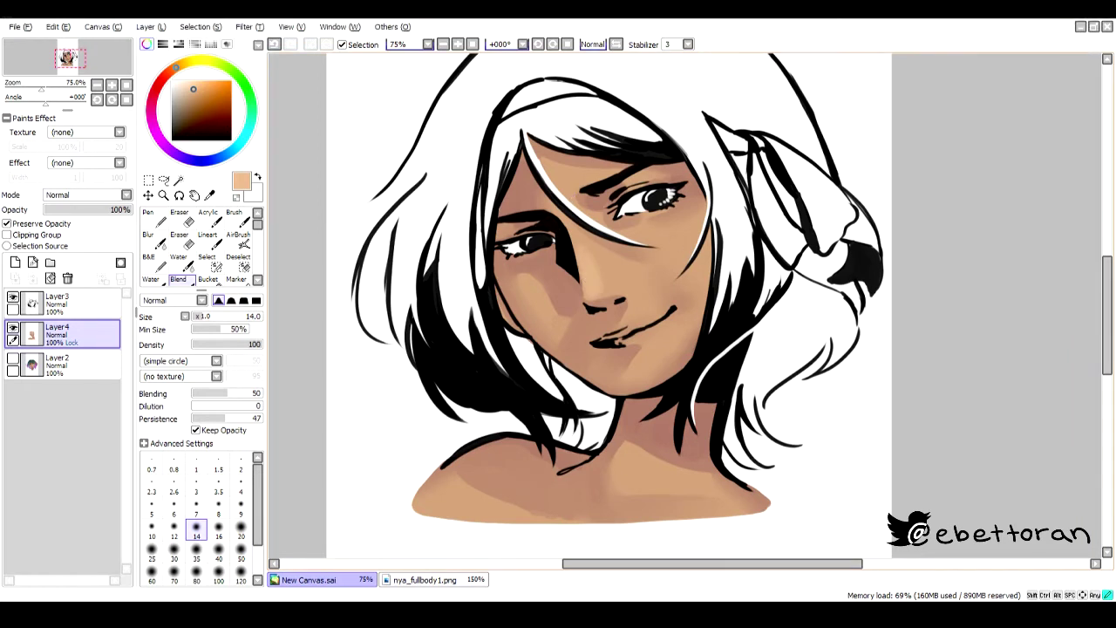
pyautogui.click(197, 548)
pyautogui.press('n')
pyautogui.moveTo(628, 180); pyautogui.dragTo(659, 170)
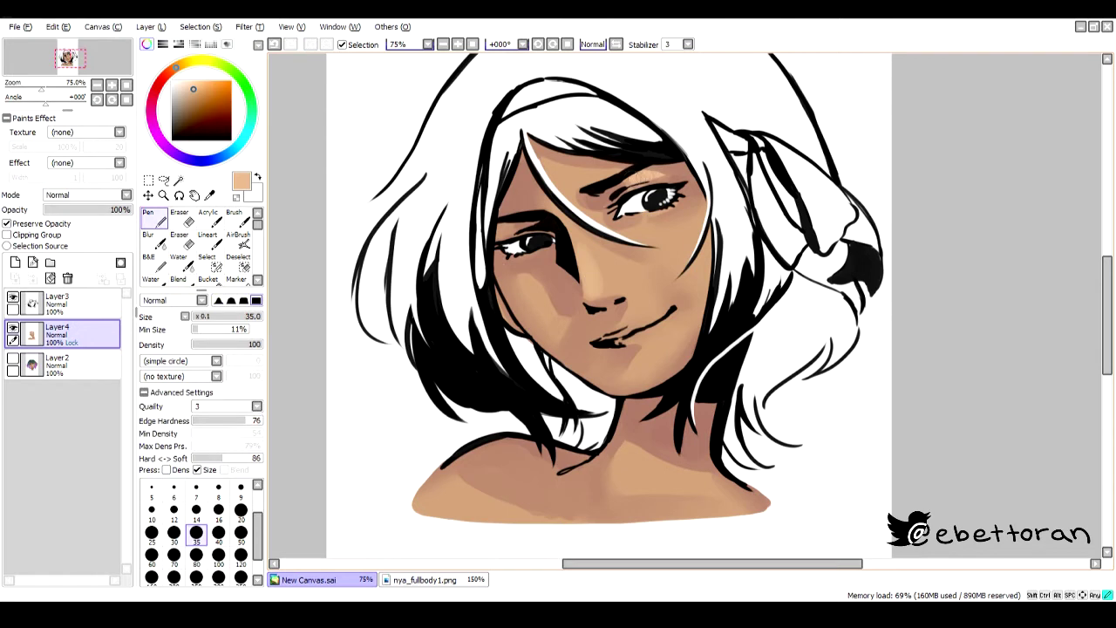
pyautogui.moveTo(635, 236); pyautogui.dragTo(711, 214)
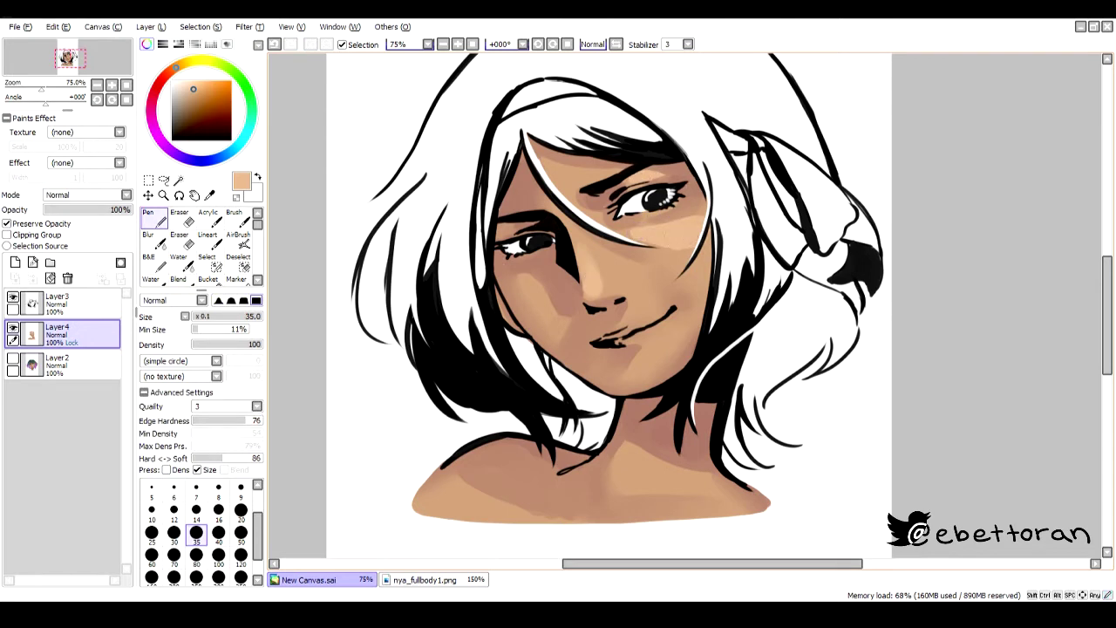
pyautogui.moveTo(567, 185)
pyautogui.mouseDown()
pyautogui.moveTo(688, 231)
pyautogui.moveTo(582, 238)
pyautogui.moveTo(563, 180)
pyautogui.moveTo(652, 177)
pyautogui.moveTo(652, 239)
pyautogui.moveTo(685, 234)
pyautogui.moveTo(683, 225)
pyautogui.moveTo(650, 228)
pyautogui.moveTo(703, 269)
pyautogui.mouseUp()
# - Blend the highlights and shadows on the cheeks, nose, chin and neck with the Blur, Water and Blend brushes
pyautogui.click(148, 240)
pyautogui.press('w')
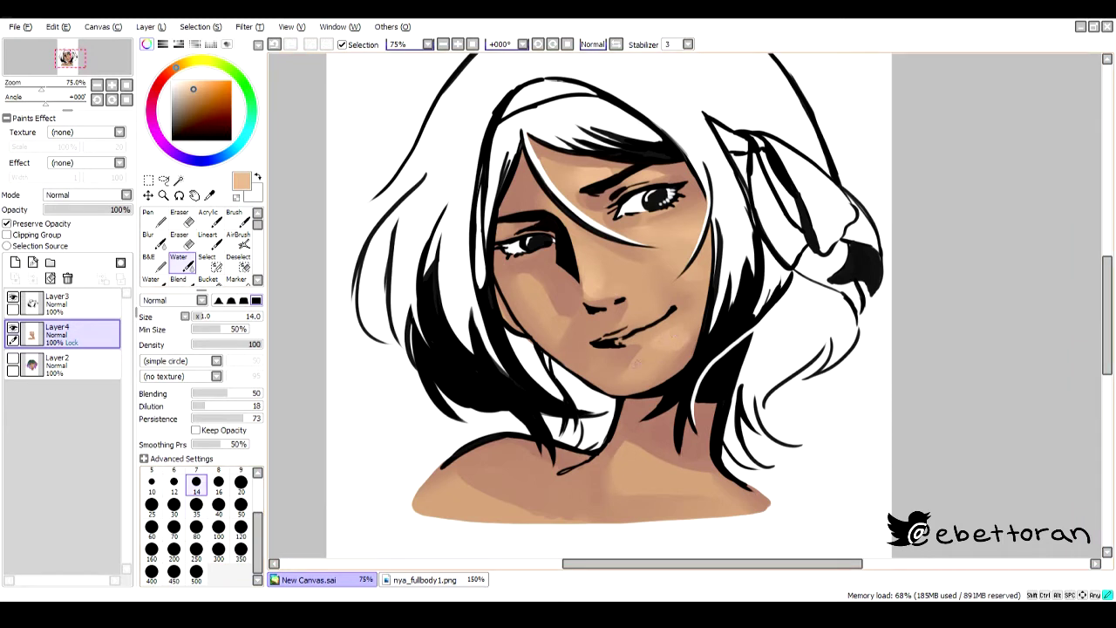
pyautogui.click(178, 279)
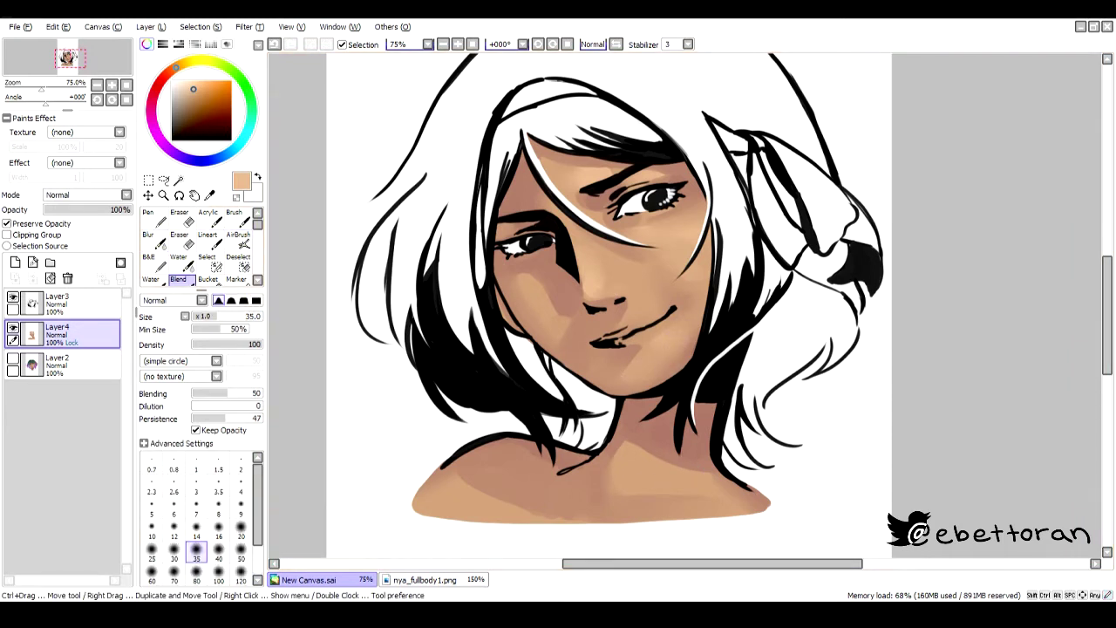
pyautogui.moveTo(697, 310); pyautogui.dragTo(677, 259)
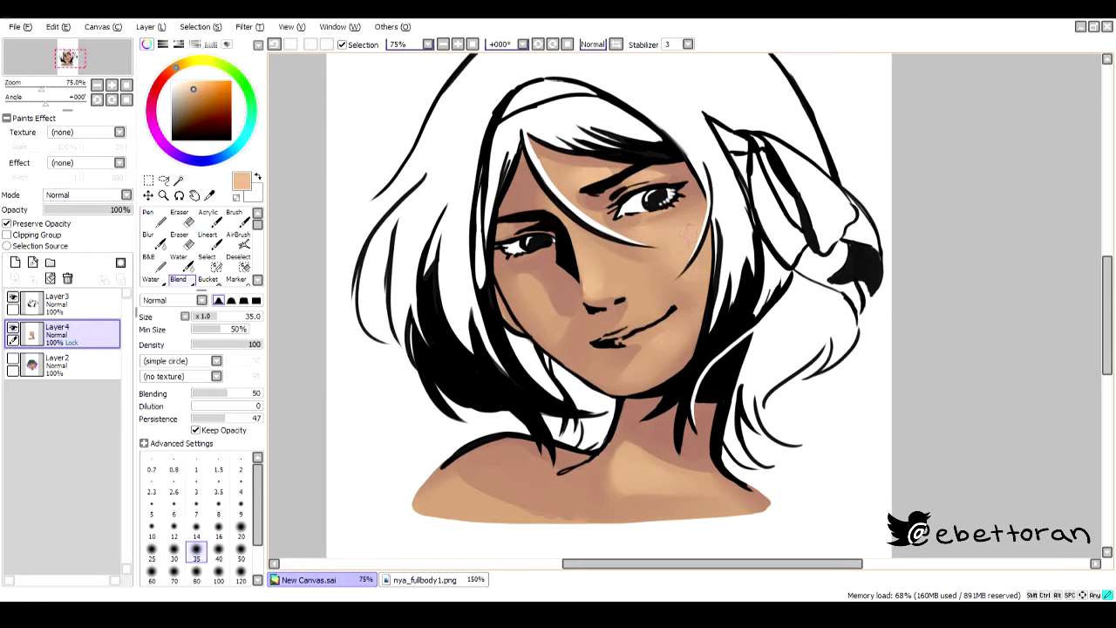
pyautogui.moveTo(603, 273)
pyautogui.mouseDown()
pyautogui.moveTo(677, 333)
pyautogui.moveTo(633, 375)
pyautogui.moveTo(664, 340)
pyautogui.mouseUp()
pyautogui.click(650, 435)
pyautogui.click(196, 503)
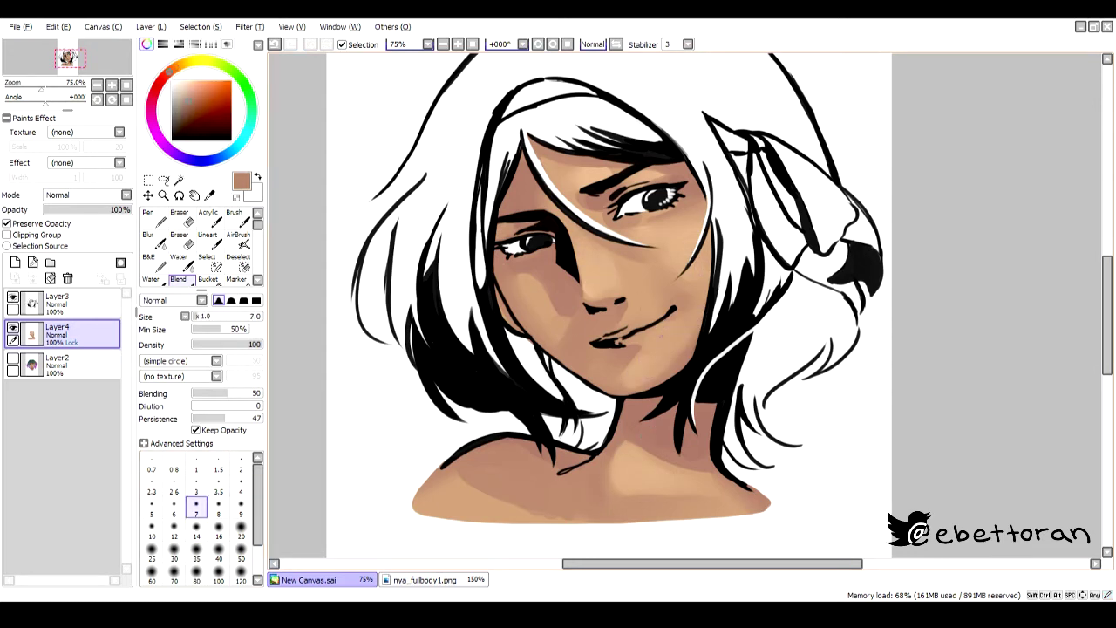
pyautogui.press('b')
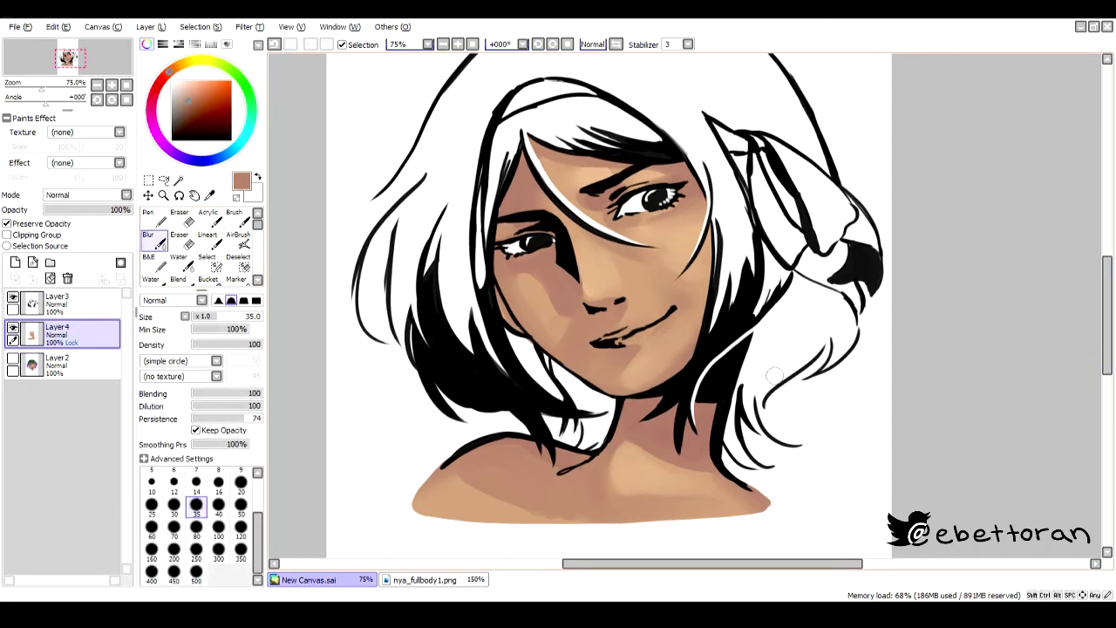
# - Add a new layer above the skin and paint raspberry shadows on the forehead and around the left eye with the Water brush
pyautogui.click(15, 277)
pyautogui.click(154, 92)
pyautogui.click(192, 109)
pyautogui.click(178, 257)
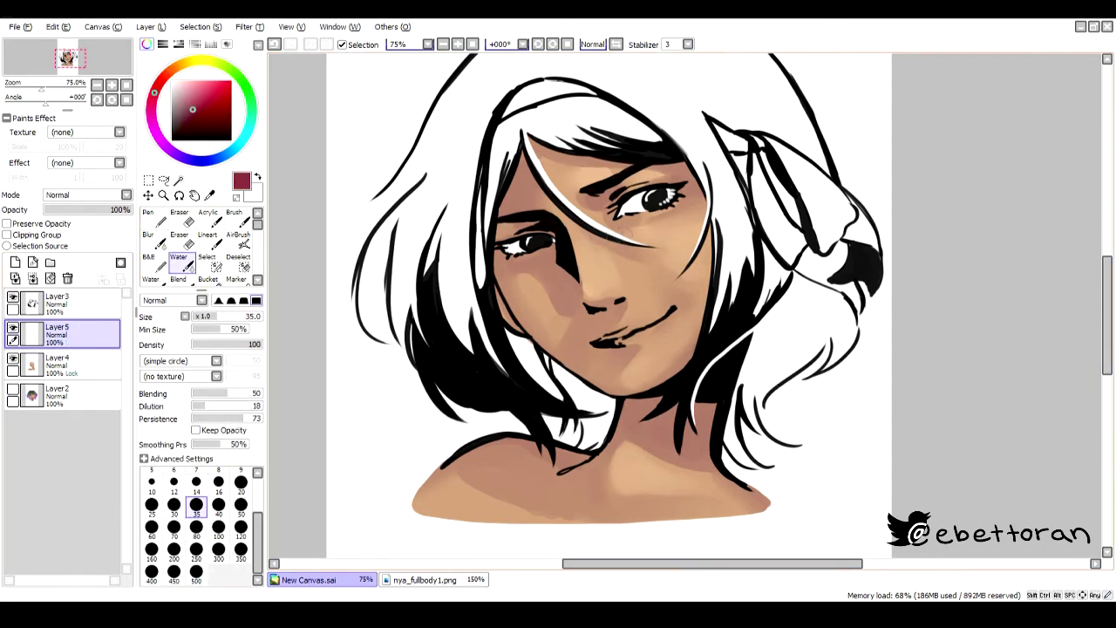
pyautogui.moveTo(519, 148); pyautogui.dragTo(501, 228)
pyautogui.moveTo(521, 174)
pyautogui.mouseDown()
pyautogui.moveTo(505, 253)
pyautogui.moveTo(526, 188)
pyautogui.moveTo(567, 140)
pyautogui.mouseUp()
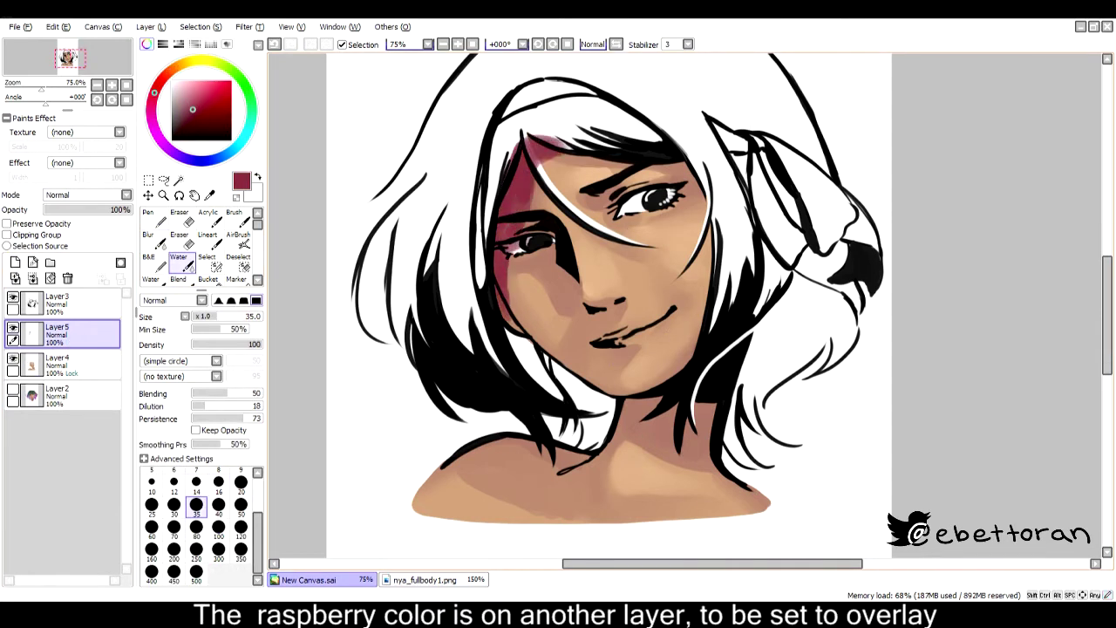
# - Continue the raspberry shadows along the left cheek, jawline, right cheek, neck and shoulders
pyautogui.moveTo(502, 287)
pyautogui.mouseDown()
pyautogui.moveTo(536, 353)
pyautogui.moveTo(566, 380)
pyautogui.mouseUp()
pyautogui.moveTo(671, 374); pyautogui.dragTo(702, 332)
pyautogui.moveTo(710, 179)
pyautogui.mouseDown()
pyautogui.moveTo(689, 292)
pyautogui.moveTo(699, 331)
pyautogui.mouseUp()
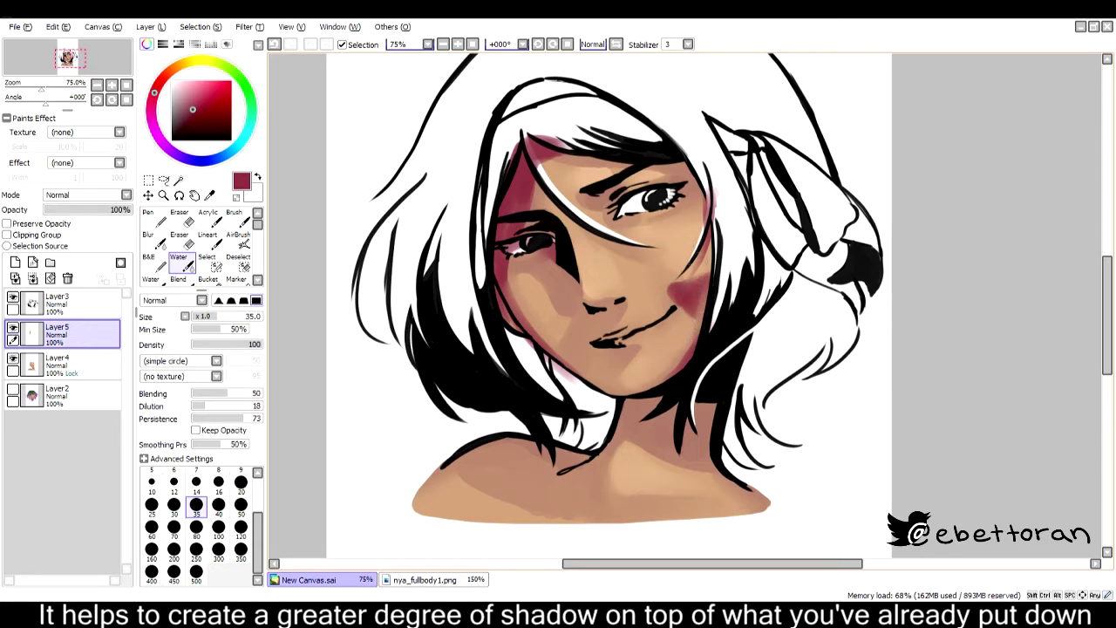
pyautogui.moveTo(621, 400)
pyautogui.mouseDown()
pyautogui.moveTo(611, 449)
pyautogui.moveTo(488, 436)
pyautogui.moveTo(711, 426)
pyautogui.moveTo(697, 449)
pyautogui.moveTo(767, 504)
pyautogui.mouseUp()
# - Set the raspberry shadow layer to Overlay mode at 48% opacity
pyautogui.click(126, 195)
pyautogui.click(78, 240)
pyautogui.moveTo(129, 209); pyautogui.dragTo(85, 209)
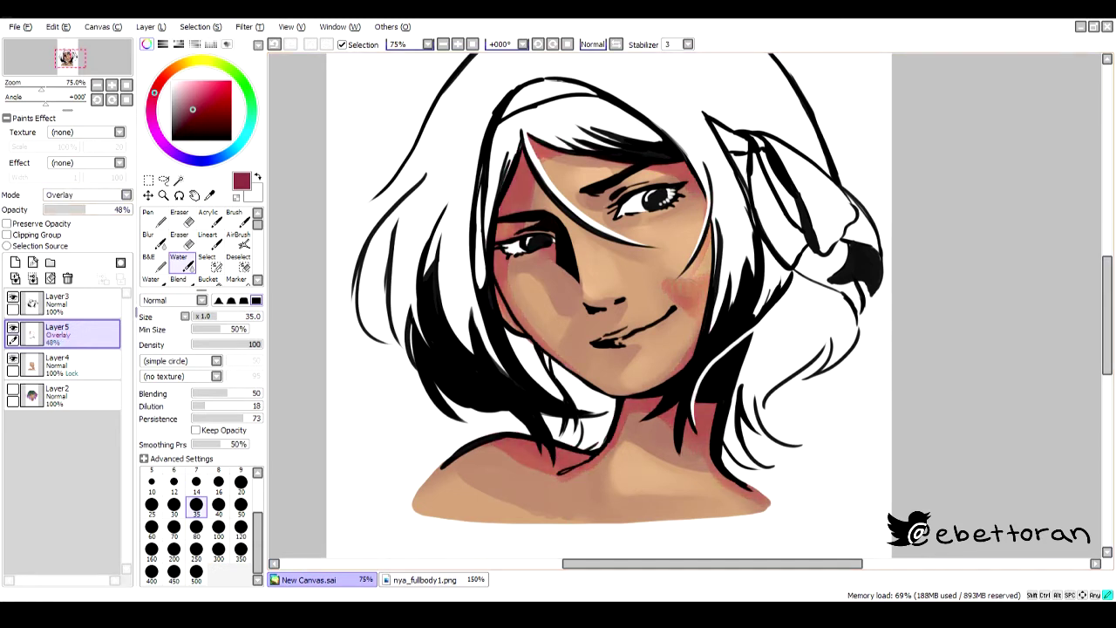
# - Paint raspberry blush on both cheeks, soften it with the Blur brush, and lower the layer's opacity to 26%
pyautogui.moveTo(667, 297); pyautogui.dragTo(647, 274)
pyautogui.moveTo(554, 328); pyautogui.dragTo(582, 347)
pyautogui.click(148, 236)
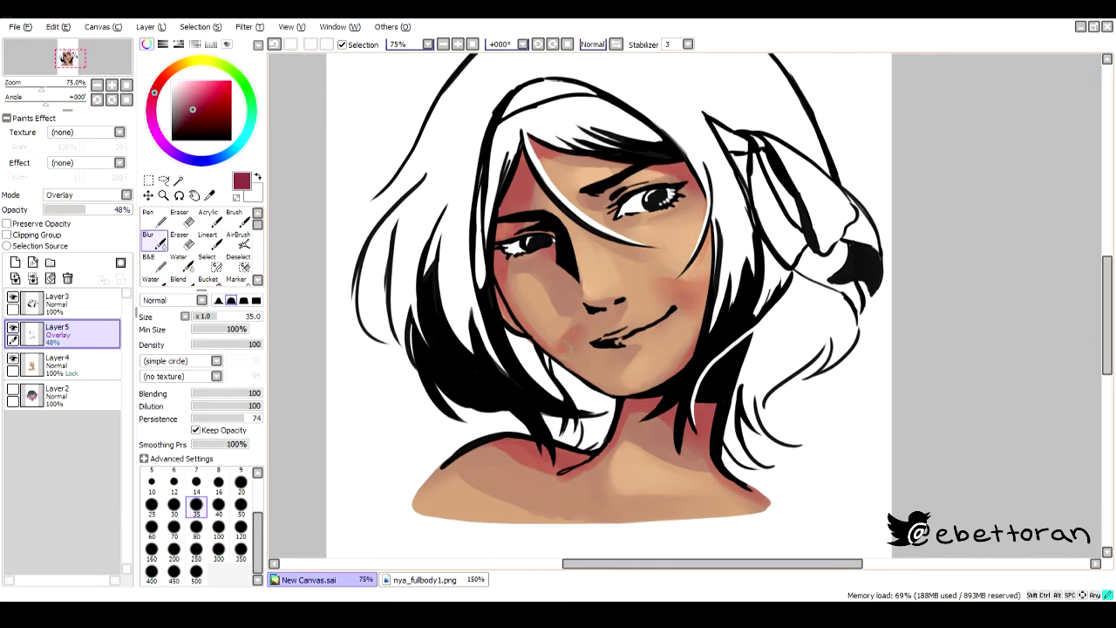
pyautogui.moveTo(85, 209); pyautogui.dragTo(65, 209)
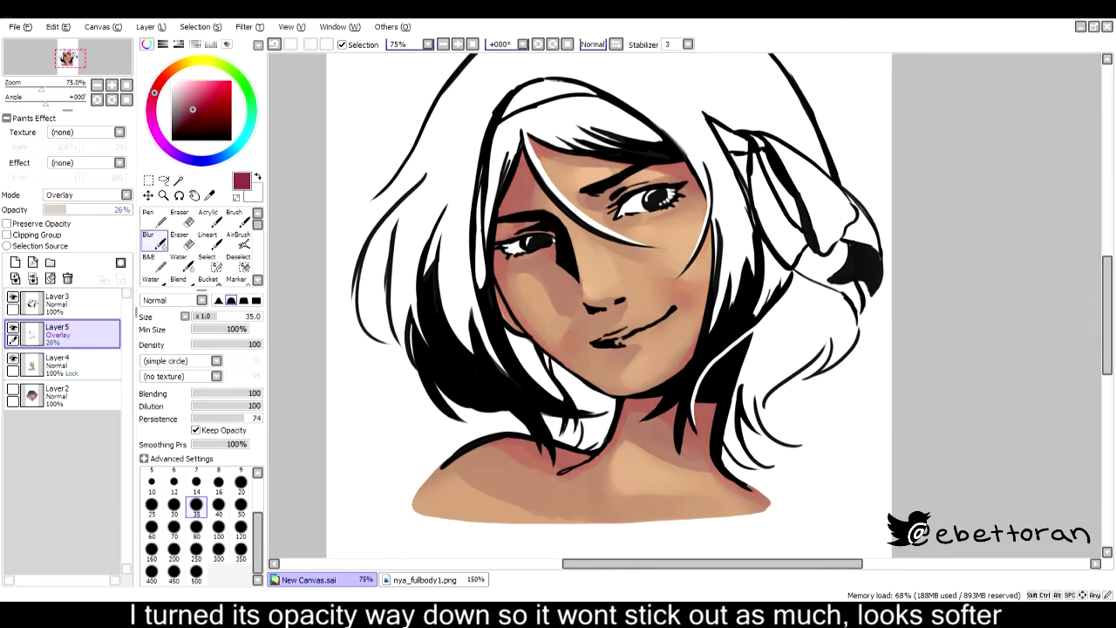
# - Add a new layer above the raspberry shadows and dab sampled peach on the nose and lips with the Blend brush at size 14
pyautogui.keyDown('alt'); pyautogui.click(430, 510); pyautogui.keyUp('alt')
pyautogui.click(178, 278)
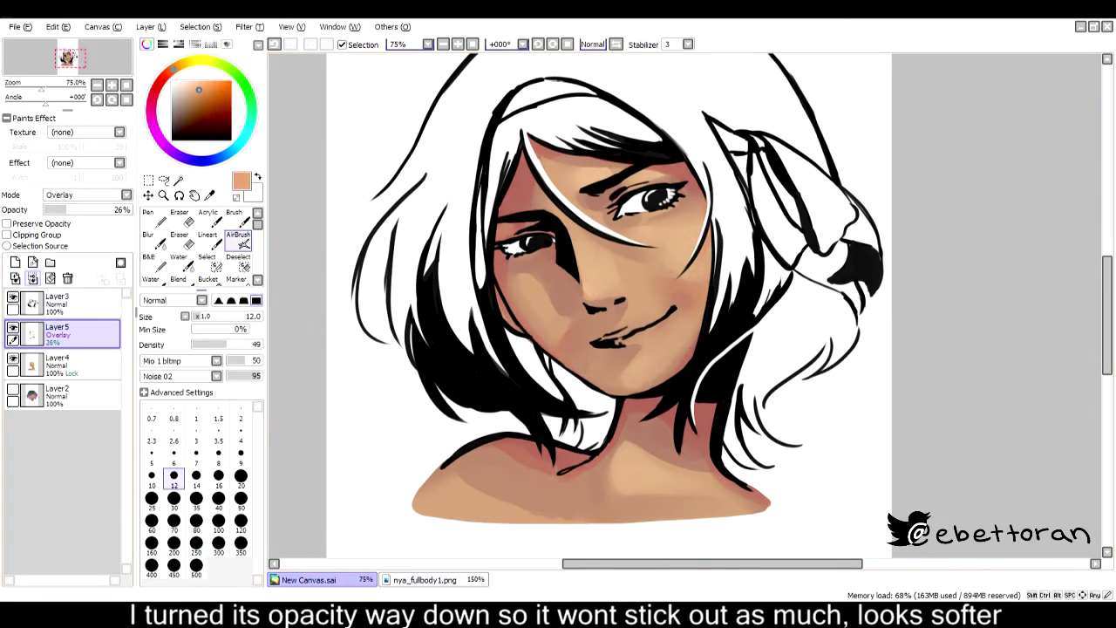
pyautogui.click(15, 263)
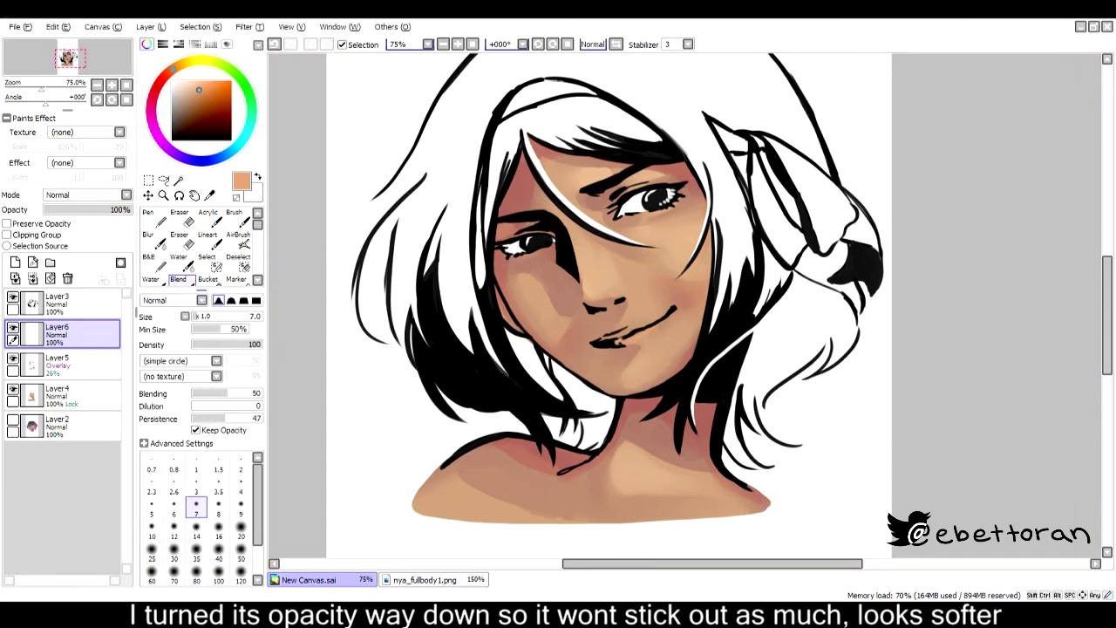
pyautogui.hotkey('ctrl', 'Tab')
pyautogui.hotkey('ctrl', 'Tab')
pyautogui.press(']')
pyautogui.press(']')
pyautogui.press(']')
pyautogui.press(']')
pyautogui.press(']')
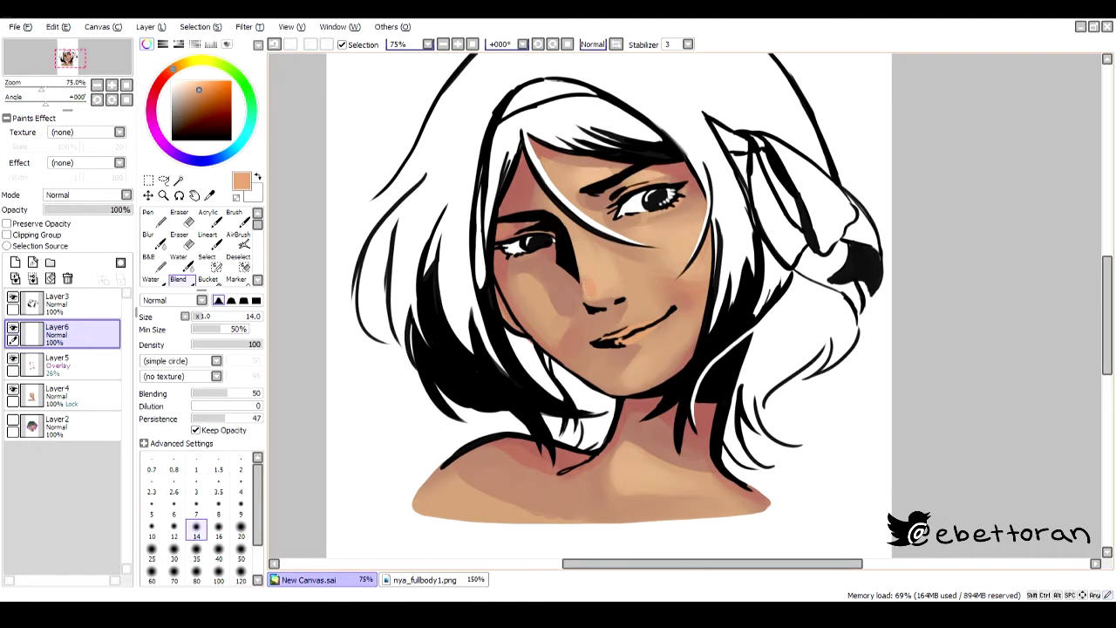
pyautogui.hotkey('ctrl', 'z')
# - Airbrush peach at size 500 along the right side of the face and set the layer to Overlay at 41% opacity
pyautogui.press('v')
pyautogui.moveTo(689, 148)
pyautogui.mouseDown()
pyautogui.moveTo(732, 279)
pyautogui.moveTo(723, 148)
pyautogui.moveTo(734, 270)
pyautogui.mouseUp()
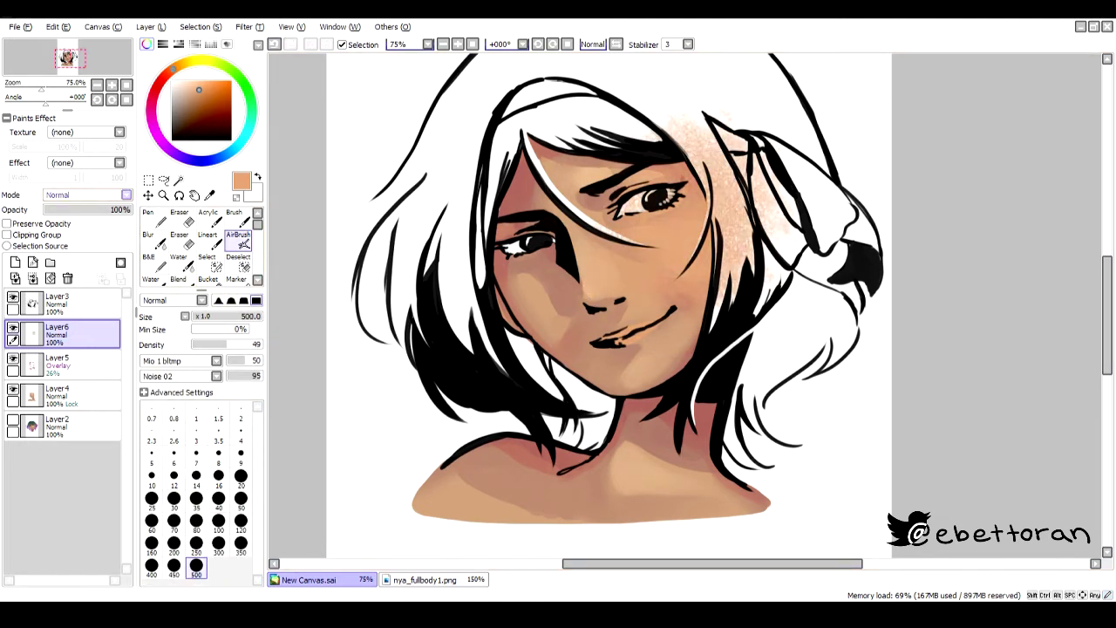
pyautogui.click(87, 195)
pyautogui.moveTo(131, 210); pyautogui.dragTo(80, 209)
pyautogui.press('e')
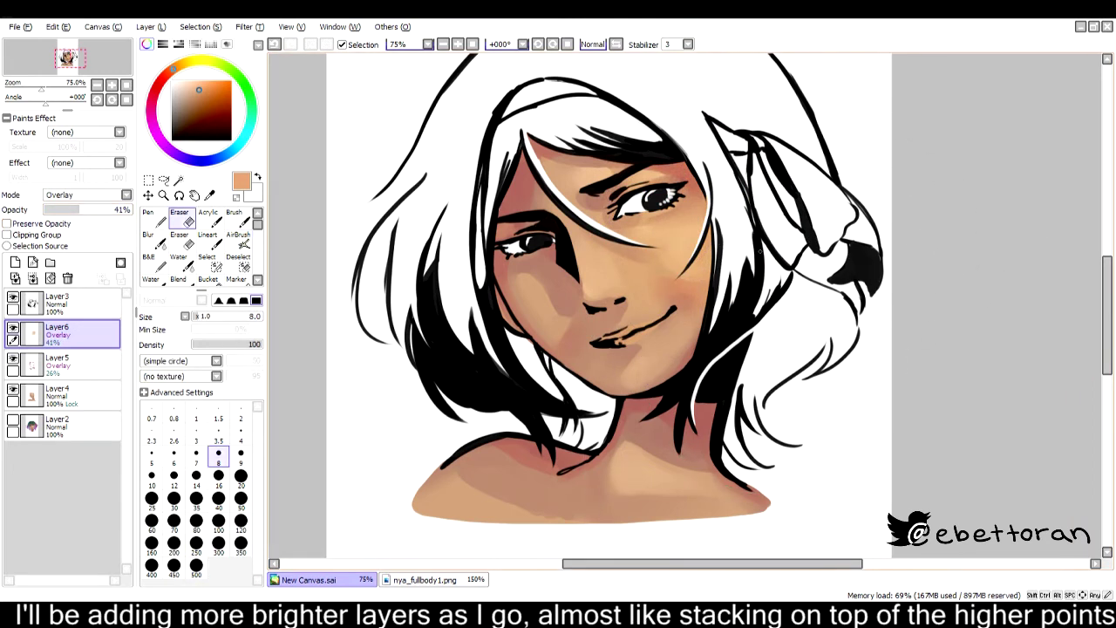
# - Add a new layer and paint pale yellow highlights on the nose, lower lip, right cheek and both shoulder edges with the size 35 Pen
pyautogui.hotkey('ctrl', 'shift', 'n')
pyautogui.press('v')
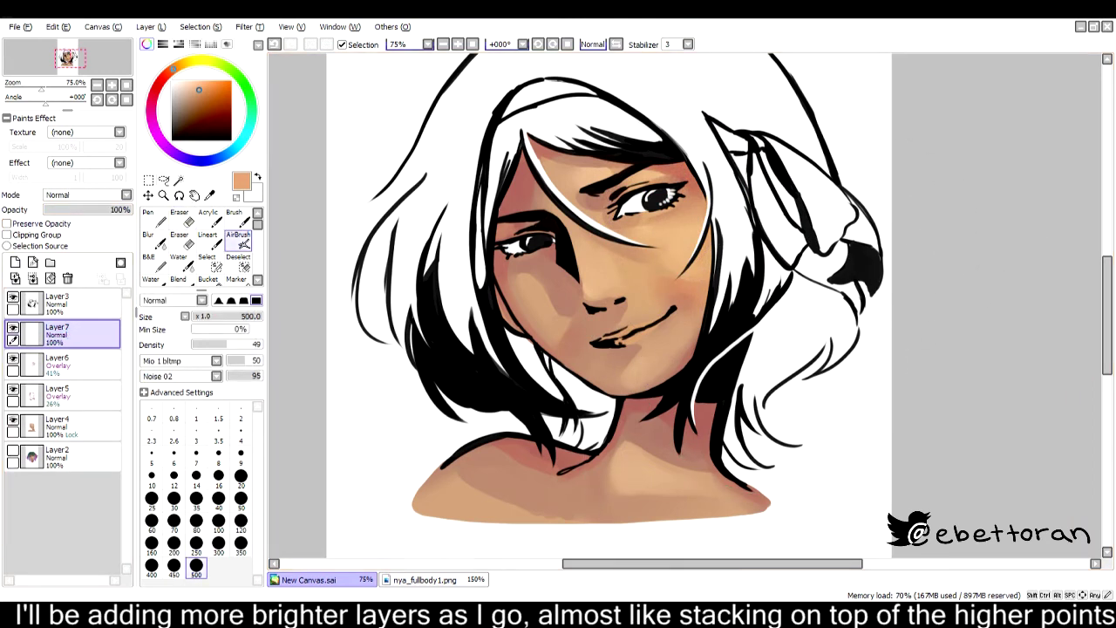
pyautogui.press('n')
pyautogui.moveTo(585, 277); pyautogui.dragTo(595, 295)
pyautogui.moveTo(635, 340); pyautogui.dragTo(664, 317)
pyautogui.moveTo(699, 211); pyautogui.dragTo(657, 240)
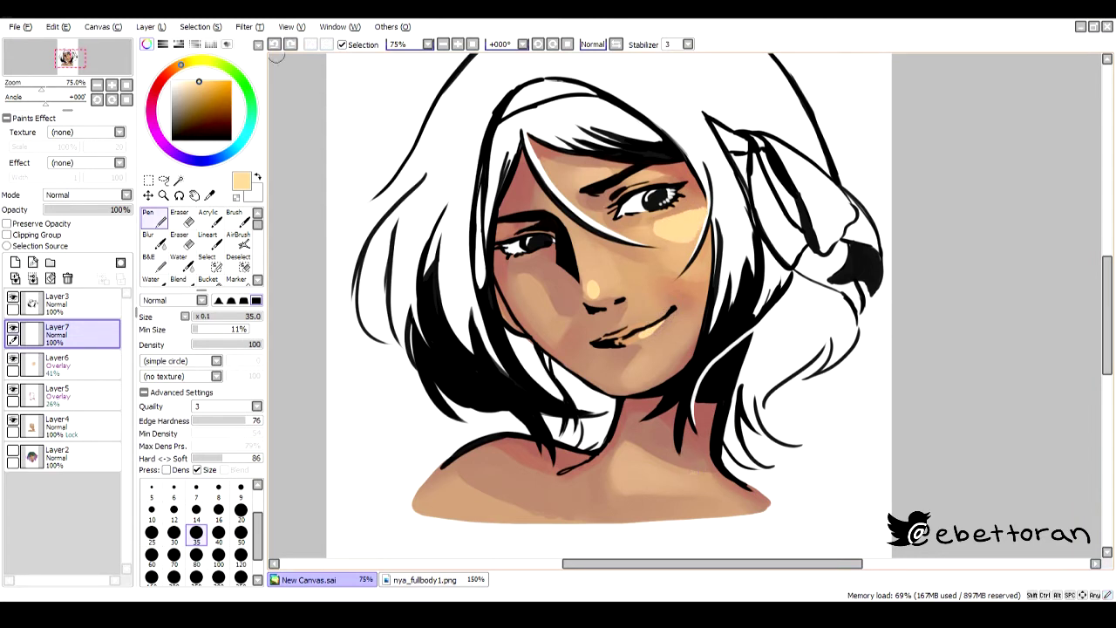
pyautogui.moveTo(647, 518); pyautogui.dragTo(769, 503)
pyautogui.moveTo(440, 471); pyautogui.dragTo(412, 511)
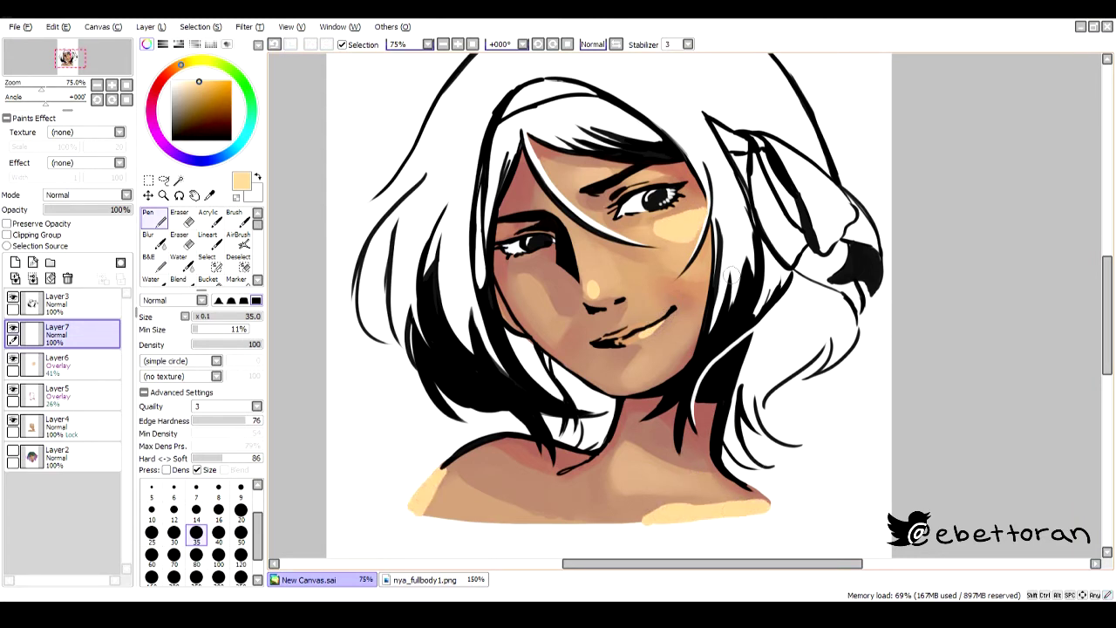
# - Set the yellow highlight layer to Lumi & Shade at 11% opacity and soften the highlights with the Blur brush
pyautogui.scroll(-6, 88, 195)
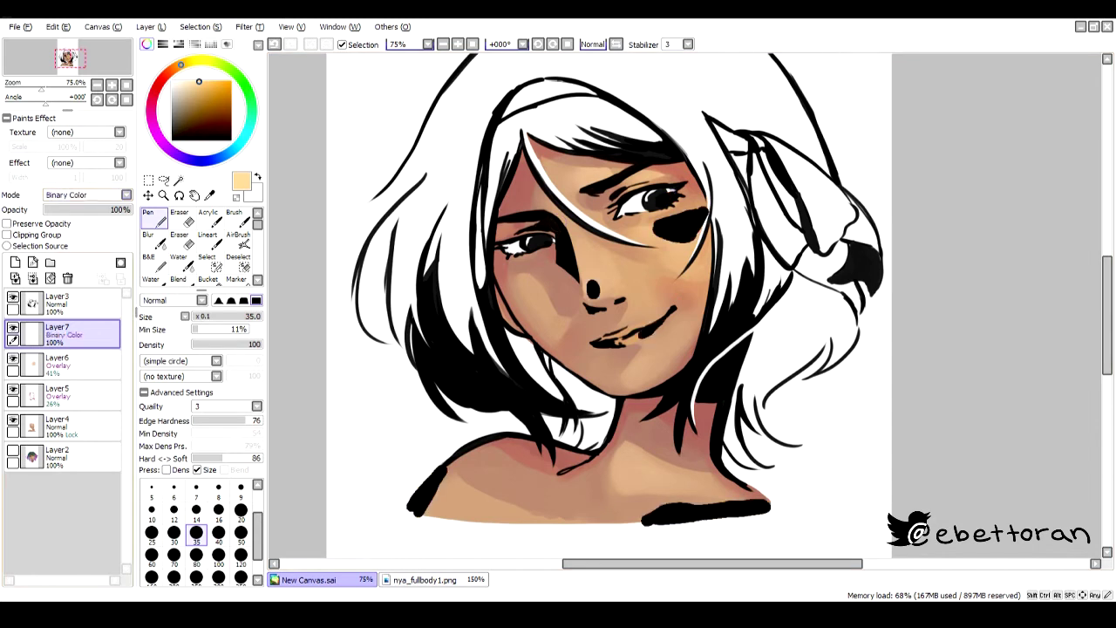
pyautogui.click(54, 209)
pyautogui.click(148, 235)
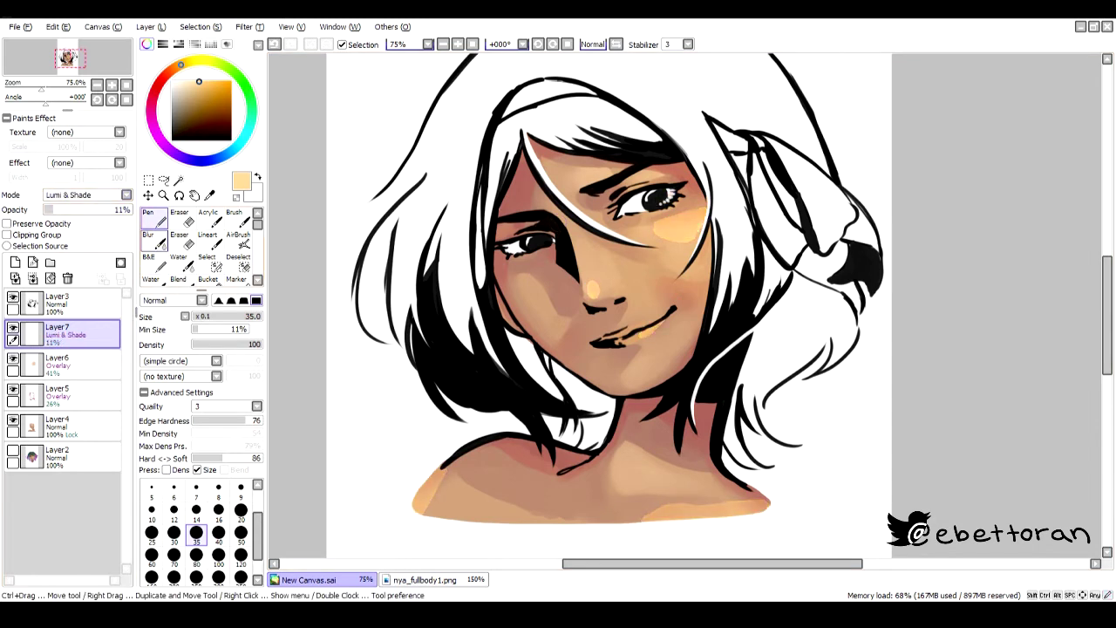
pyautogui.moveTo(661, 227); pyautogui.dragTo(667, 234)
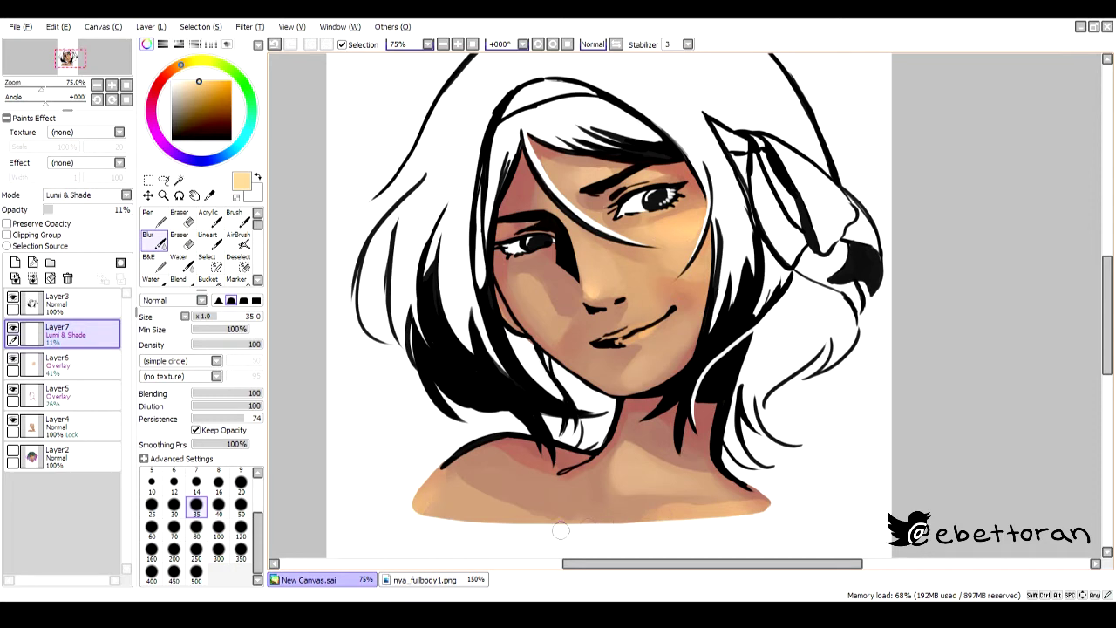
# - Add white highlights to the nose bridge, mouth area and left cheek with the Blend brush, softening them with the Blur brush
pyautogui.press('b')
pyautogui.moveTo(590, 288); pyautogui.dragTo(585, 237)
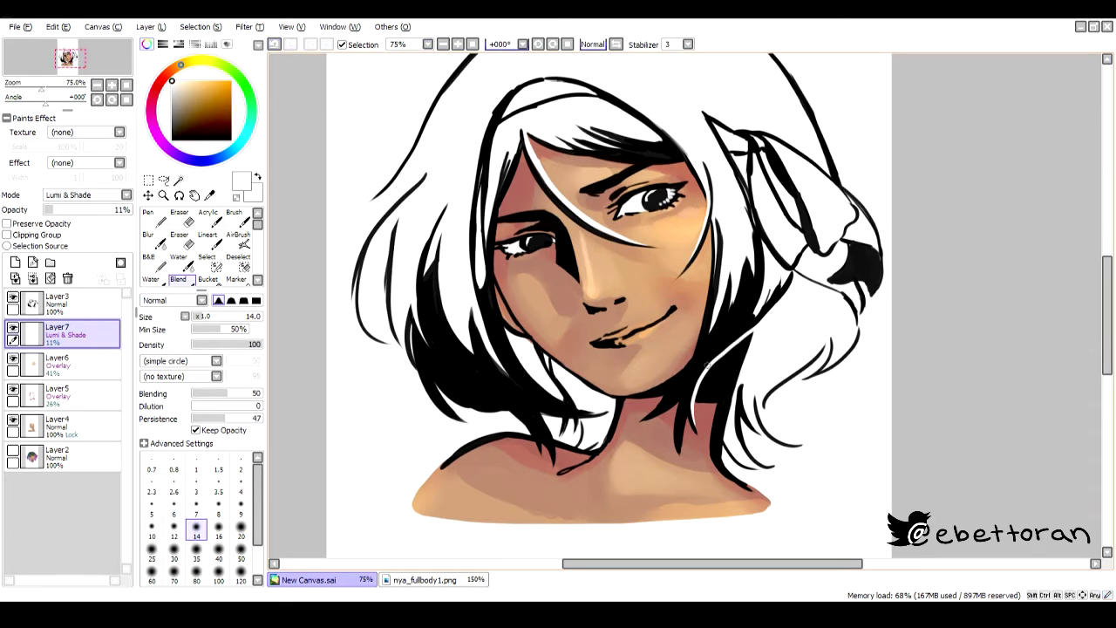
pyautogui.moveTo(680, 323); pyautogui.dragTo(656, 348)
pyautogui.press('b')
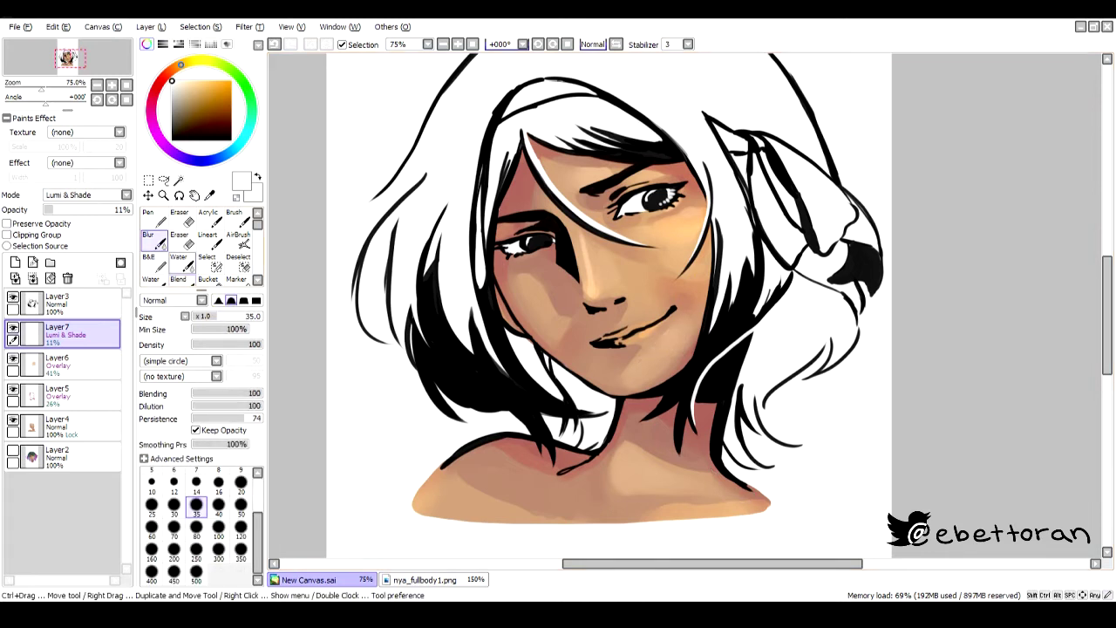
pyautogui.click(177, 279)
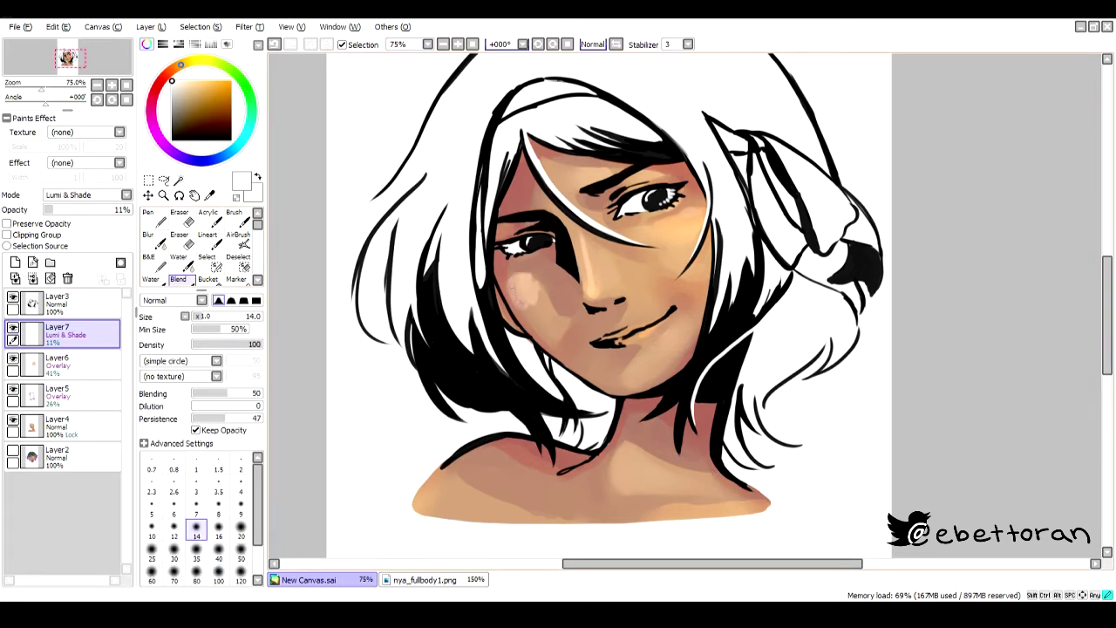
pyautogui.press('b')
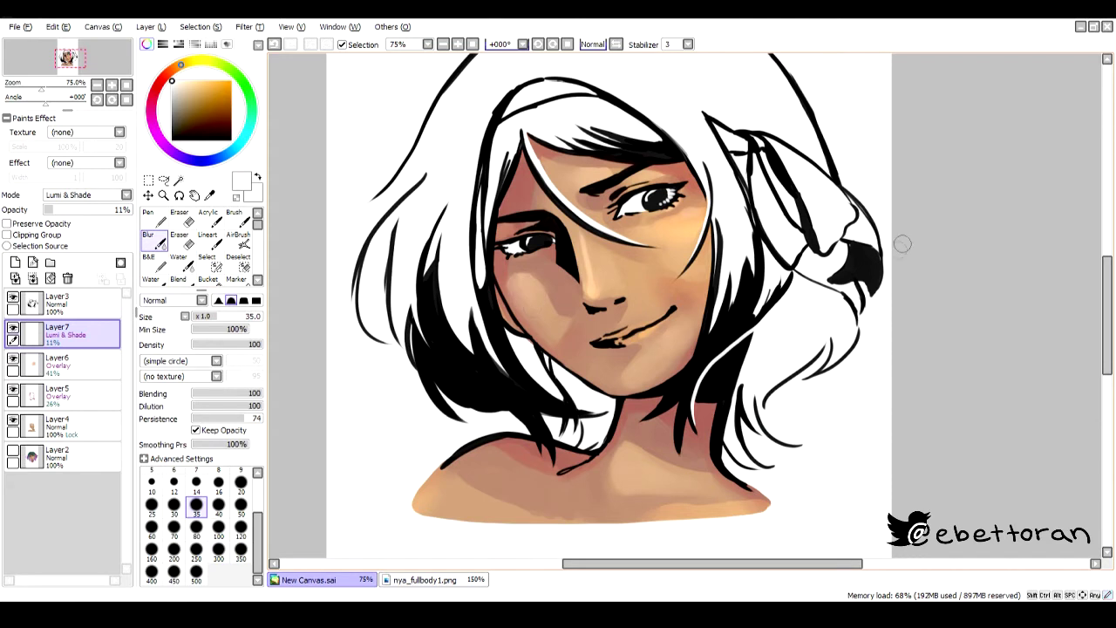
pyautogui.press('b')
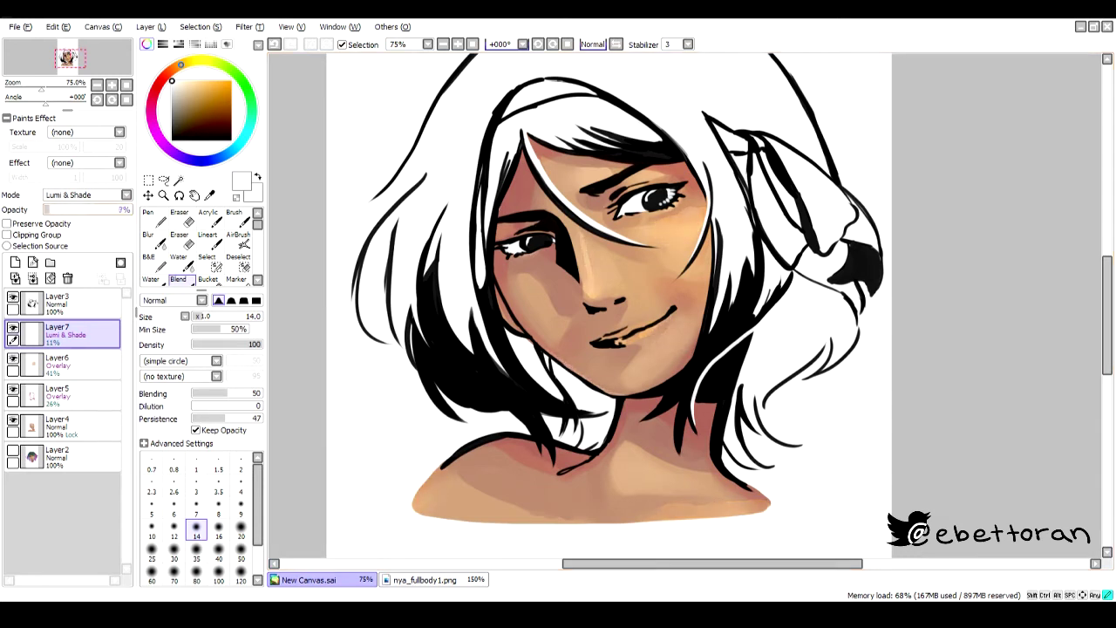
# - Paint a nose highlight on a new Overlay layer at 56% opacity, preserve its opacity, and recolor it pale yellow with the Pen
pyautogui.hotkey('ctrl', 'shift', 'n')
pyautogui.moveTo(591, 283); pyautogui.dragTo(594, 293)
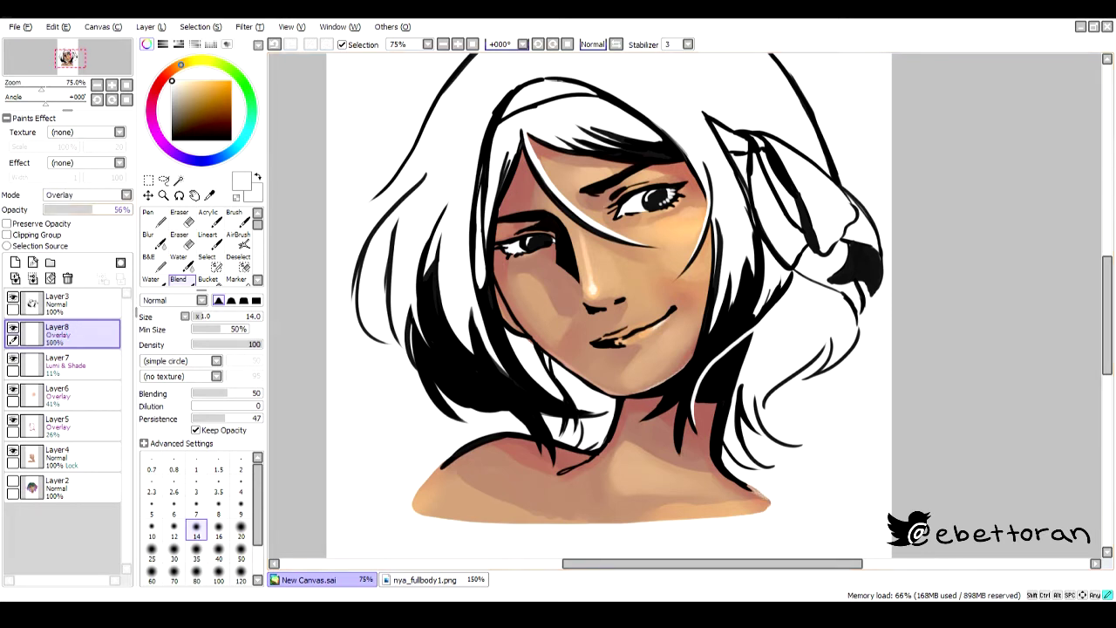
pyautogui.press('n')
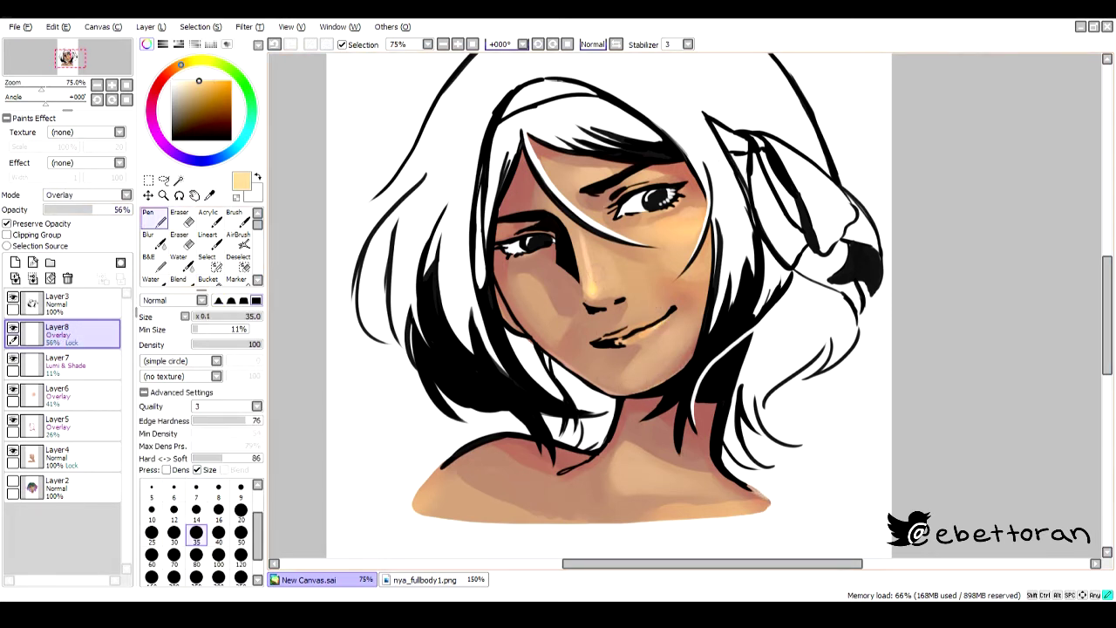
# - Add a new layer beneath the skin and paint dark purple hair along the left side of the face and neck with the Pen
pyautogui.click(61, 486)
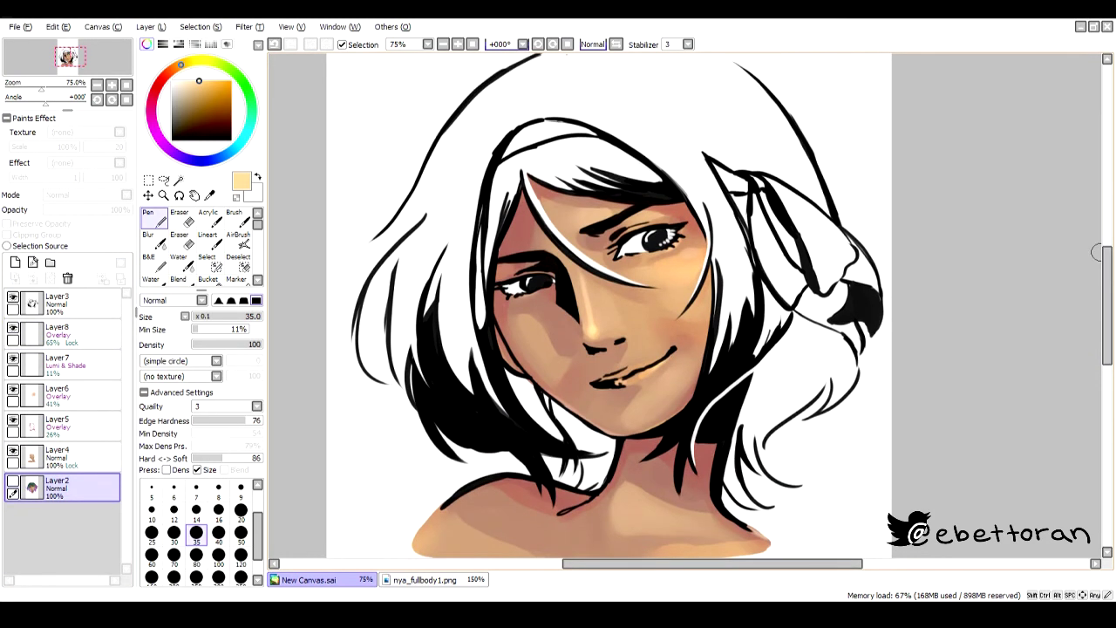
pyautogui.press('e')
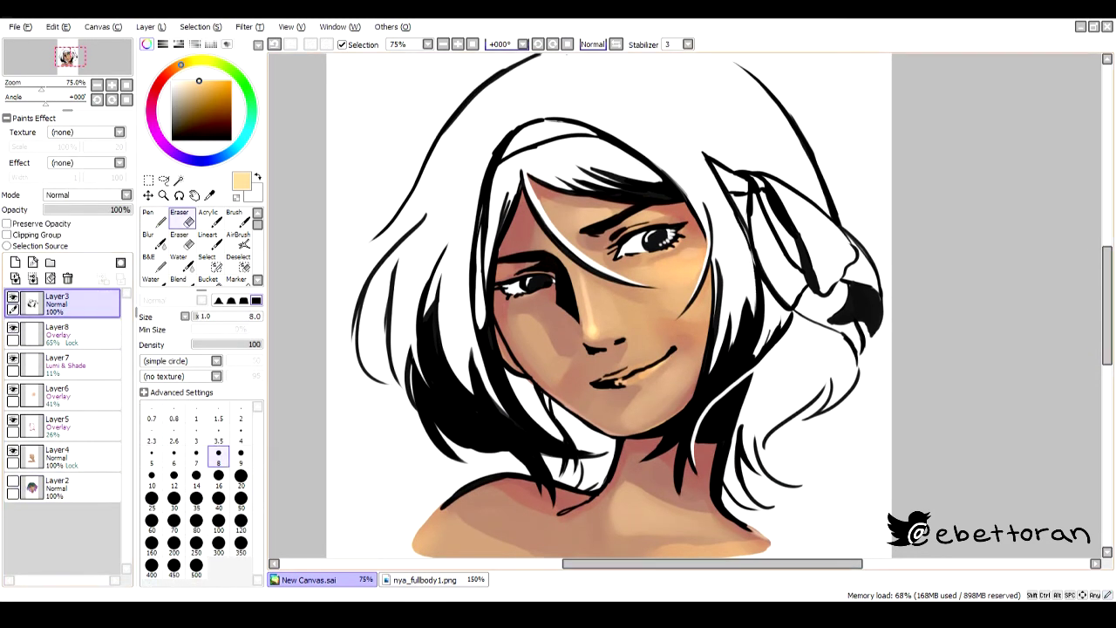
pyautogui.press('n')
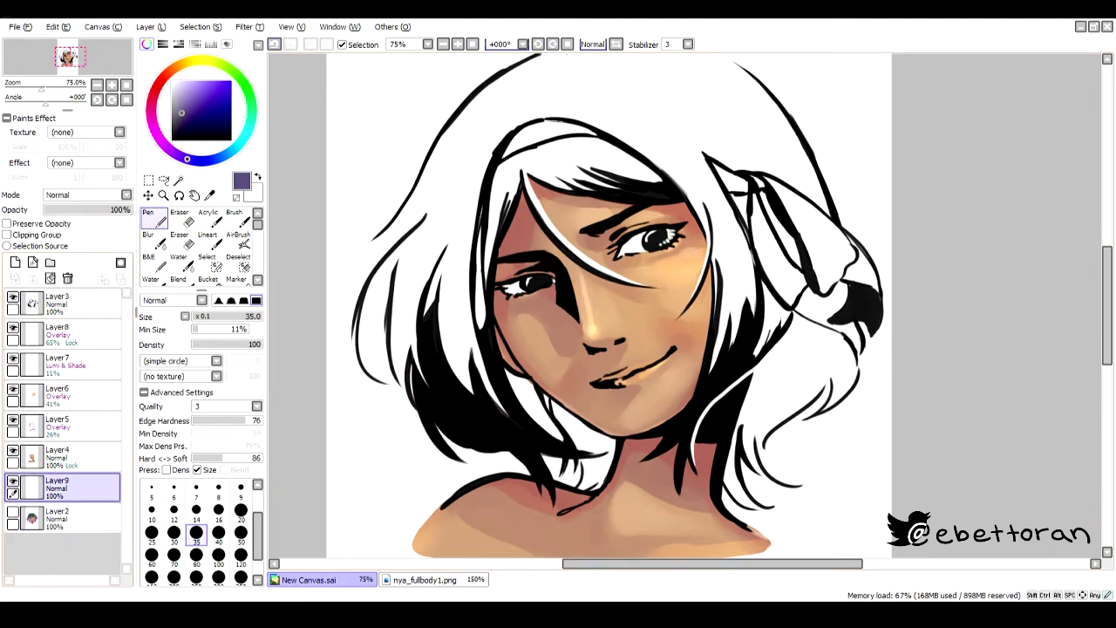
pyautogui.moveTo(478, 345)
pyautogui.mouseDown()
pyautogui.moveTo(503, 388)
pyautogui.moveTo(591, 449)
pyautogui.moveTo(598, 475)
pyautogui.mouseUp()
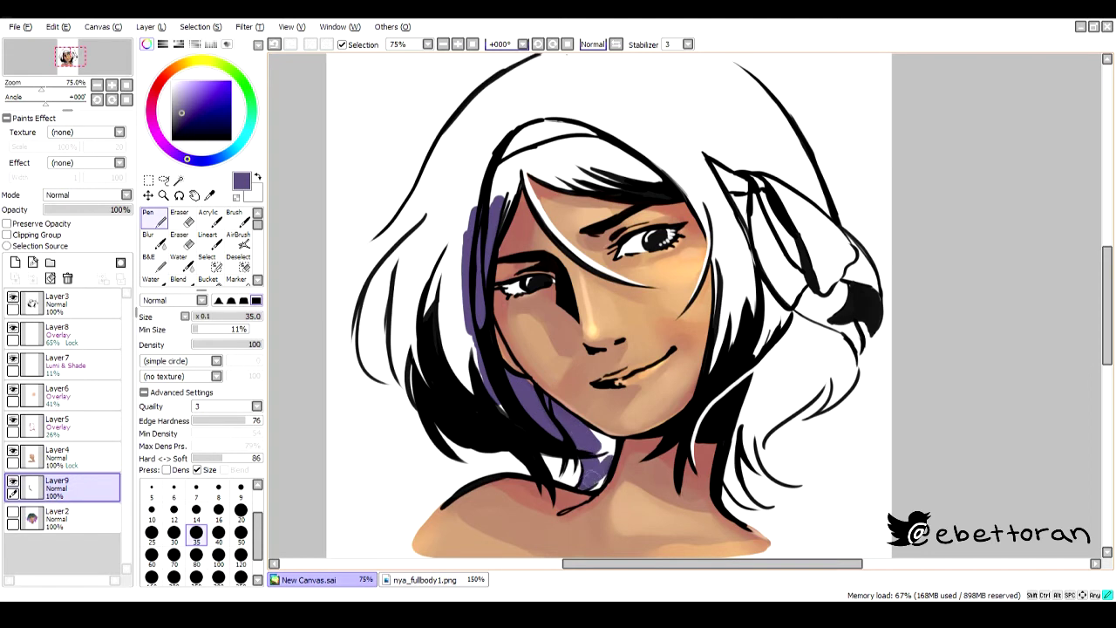
# - Turn off Preserve Opacity on the skin layer and paint the fringe and the hair left of the face dark purple on the hair layer
pyautogui.press('e')
pyautogui.click(61, 456)
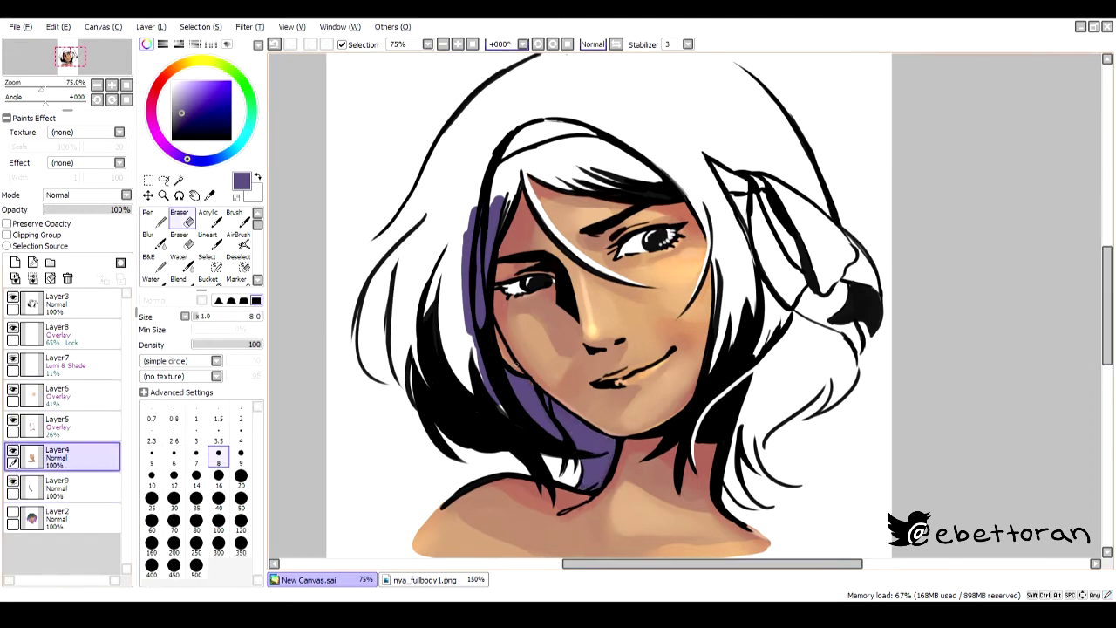
pyautogui.press('n')
pyautogui.click(56, 486)
pyautogui.moveTo(471, 388); pyautogui.dragTo(458, 266)
pyautogui.moveTo(432, 388)
pyautogui.mouseDown()
pyautogui.moveTo(480, 179)
pyautogui.moveTo(610, 140)
pyautogui.mouseUp()
pyautogui.moveTo(531, 179)
pyautogui.mouseDown()
pyautogui.moveTo(615, 274)
pyautogui.moveTo(659, 152)
pyautogui.moveTo(684, 187)
pyautogui.mouseUp()
pyautogui.moveTo(470, 185); pyautogui.dragTo(406, 370)
pyautogui.press('e')
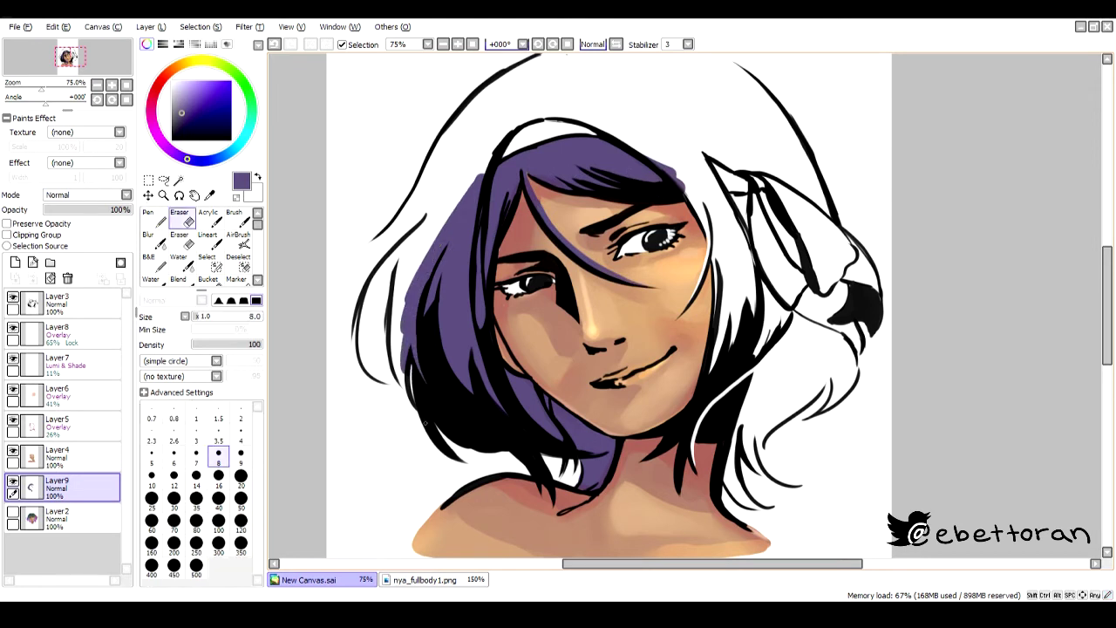
# - Extend the dark purple over the outer left side of the hair down to the strand tips with the Pen
pyautogui.press('n')
pyautogui.moveTo(423, 227); pyautogui.dragTo(393, 349)
pyautogui.moveTo(419, 274); pyautogui.dragTo(392, 409)
pyautogui.moveTo(466, 188); pyautogui.dragTo(401, 306)
pyautogui.moveTo(401, 239); pyautogui.dragTo(359, 379)
# - Rework the dark purple strokes on the outermost left hair strand and trim its edge with the Eraser
pyautogui.hotkey('ctrl', 'z')
pyautogui.moveTo(440, 197); pyautogui.dragTo(336, 327)
pyautogui.hotkey('ctrl', 'z')
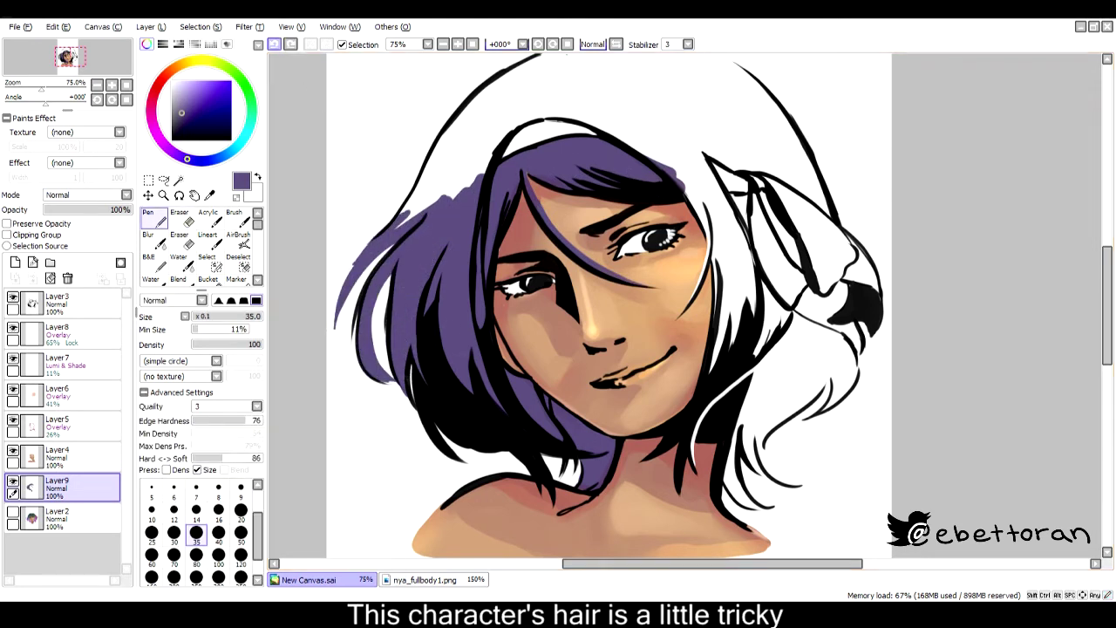
pyautogui.hotkey('ctrl', 'z')
pyautogui.moveTo(432, 165)
pyautogui.mouseDown()
pyautogui.moveTo(336, 314)
pyautogui.moveTo(328, 285)
pyautogui.mouseUp()
pyautogui.hotkey('ctrl', 'z')
pyautogui.hotkey('ctrl', 'z')
pyautogui.moveTo(452, 187); pyautogui.dragTo(340, 288)
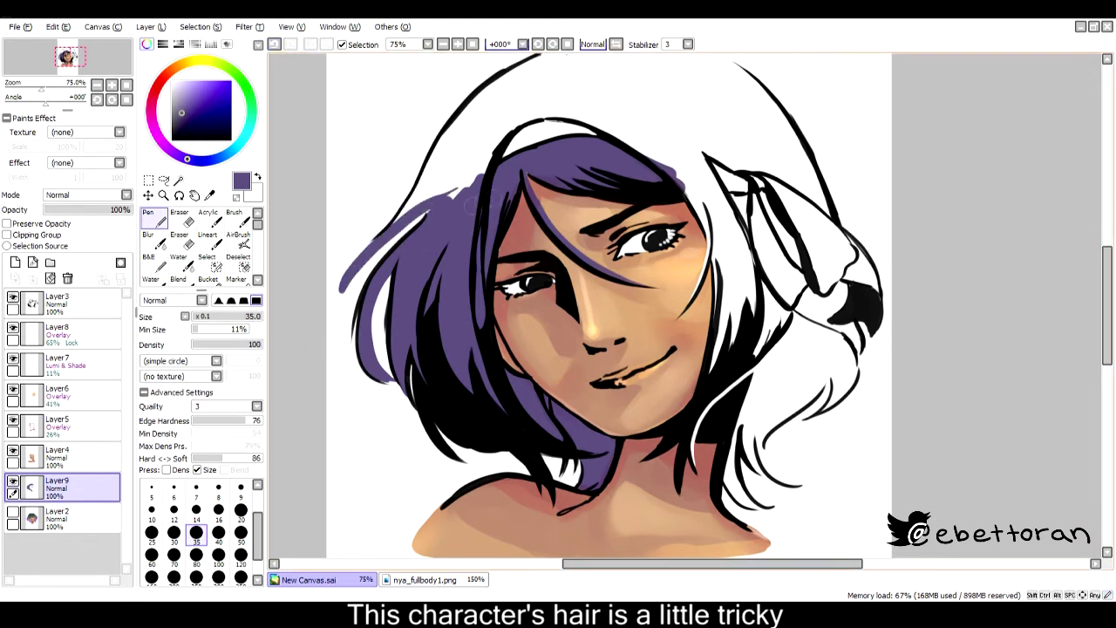
pyautogui.press('e')
pyautogui.press('n')
pyautogui.moveTo(396, 228); pyautogui.dragTo(345, 318)
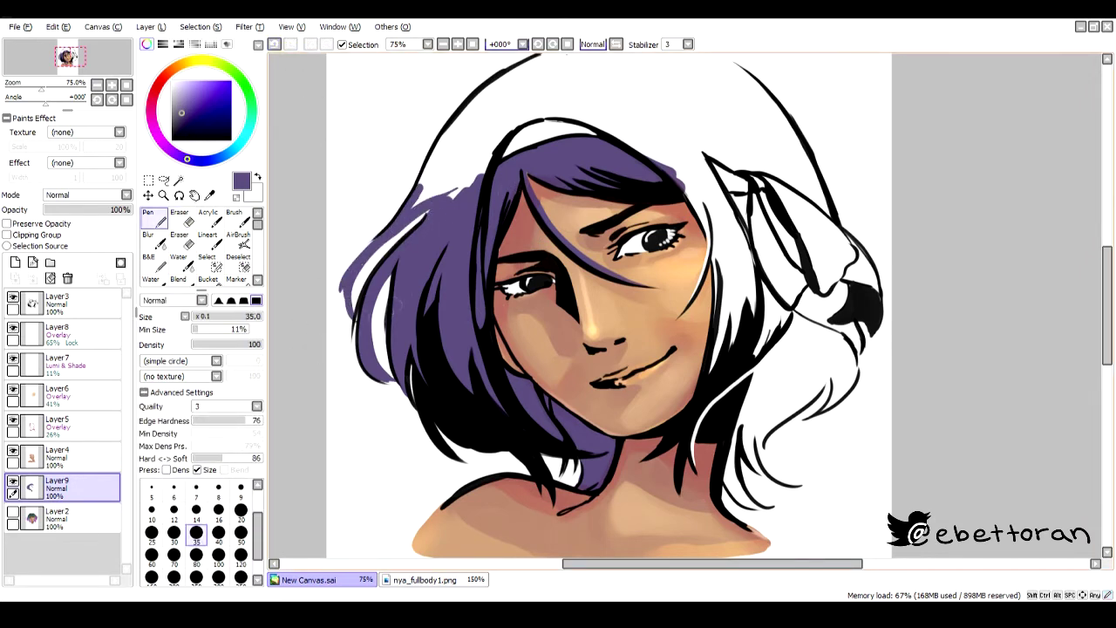
pyautogui.press('e')
pyautogui.moveTo(341, 279); pyautogui.dragTo(340, 293)
# - Fill the upper left of the hair with dark purple from the outer strands up toward the crown
pyautogui.press('n')
pyautogui.moveTo(488, 133)
pyautogui.mouseDown()
pyautogui.moveTo(469, 213)
pyautogui.moveTo(384, 270)
pyautogui.mouseUp()
pyautogui.press('e')
pyautogui.click(57, 304)
pyautogui.click(56, 487)
pyautogui.press('n')
pyautogui.moveTo(440, 162)
pyautogui.mouseDown()
pyautogui.moveTo(418, 214)
pyautogui.moveTo(523, 96)
pyautogui.moveTo(510, 79)
pyautogui.moveTo(534, 70)
pyautogui.mouseUp()
# - Paint the hair right of the face dark purple, continuing around and below the ribbon
pyautogui.moveTo(689, 234); pyautogui.dragTo(723, 305)
pyautogui.moveTo(680, 174)
pyautogui.mouseDown()
pyautogui.moveTo(728, 349)
pyautogui.moveTo(750, 305)
pyautogui.mouseUp()
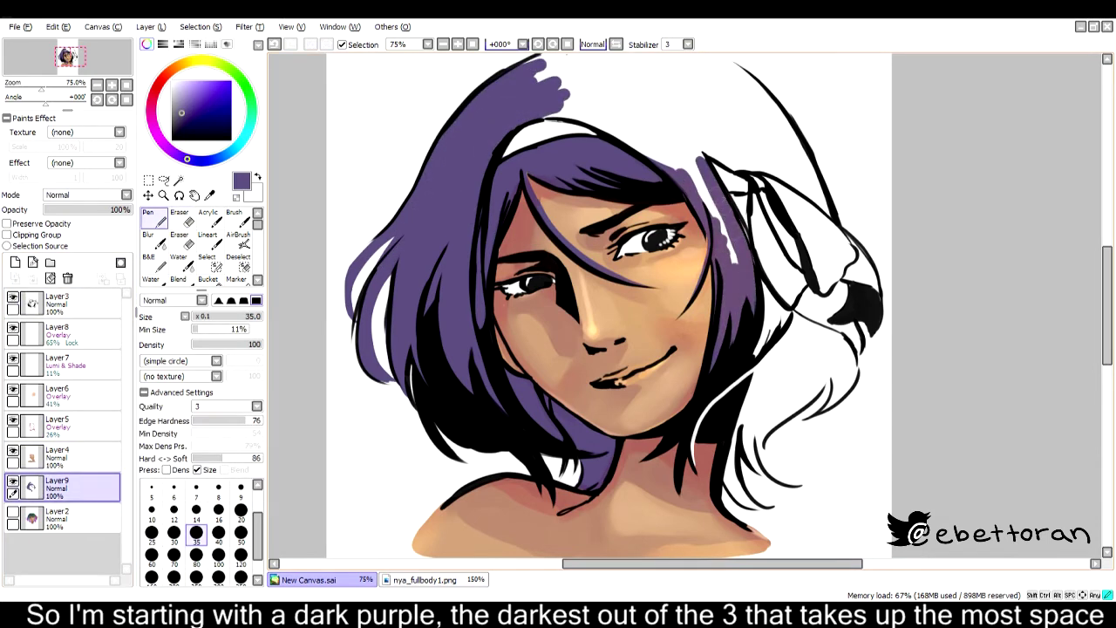
pyautogui.moveTo(676, 153); pyautogui.dragTo(732, 261)
pyautogui.moveTo(758, 353)
pyautogui.mouseDown()
pyautogui.moveTo(749, 279)
pyautogui.moveTo(802, 318)
pyautogui.mouseUp()
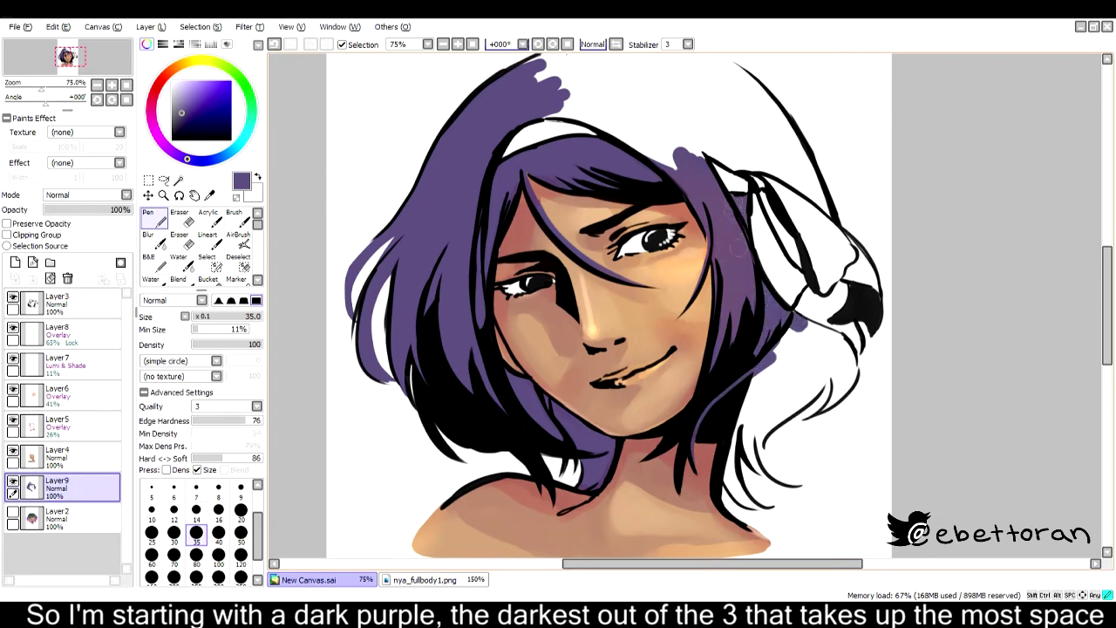
# - Paint the hair below the ribbon dark purple, down to the tips of the strands beside the neck
pyautogui.moveTo(611, 305); pyautogui.dragTo(569, 302)
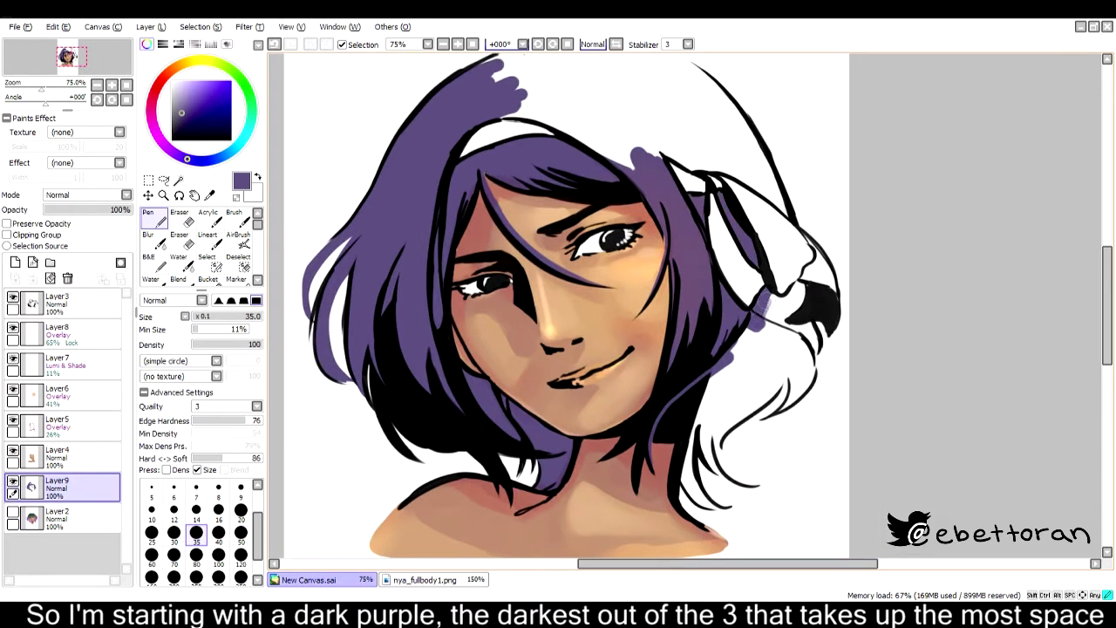
pyautogui.moveTo(759, 336)
pyautogui.mouseDown()
pyautogui.moveTo(797, 283)
pyautogui.moveTo(789, 349)
pyautogui.moveTo(807, 392)
pyautogui.moveTo(760, 401)
pyautogui.moveTo(727, 376)
pyautogui.mouseUp()
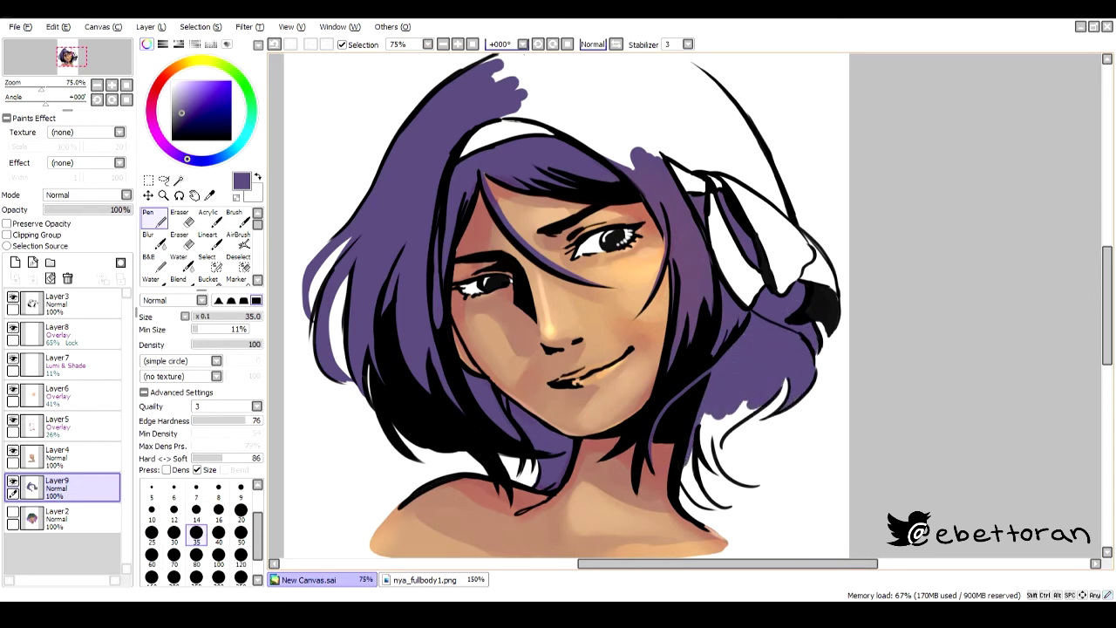
pyautogui.moveTo(710, 471); pyautogui.dragTo(746, 419)
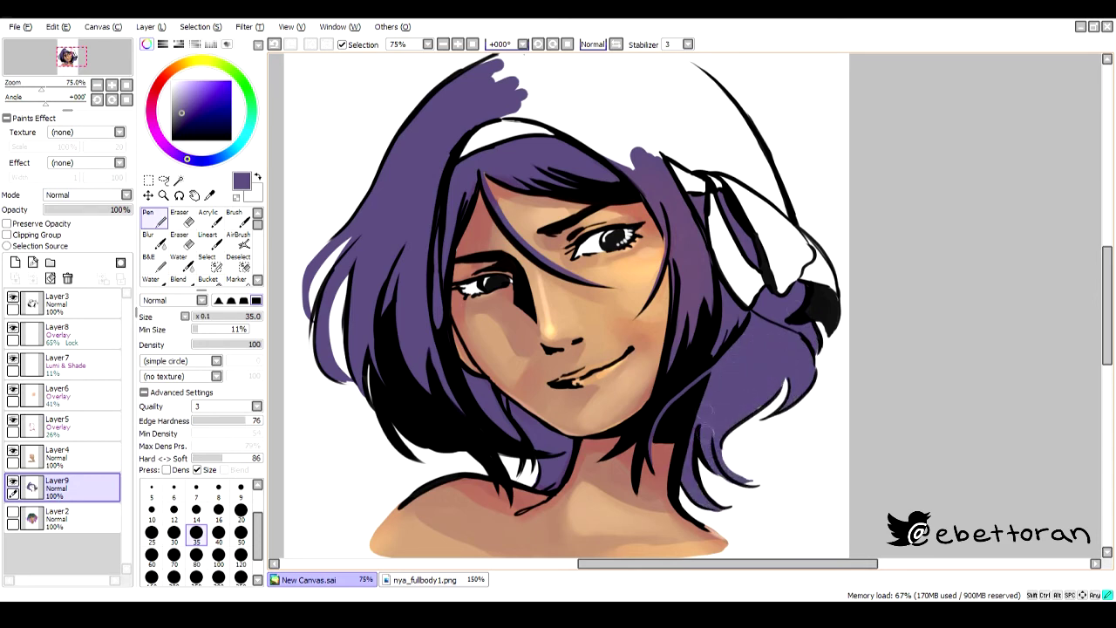
# - Fill the remaining white area of the crown above the headband with dark purple
pyautogui.scroll(2, 739, 375)
pyautogui.moveTo(502, 179)
pyautogui.mouseDown()
pyautogui.moveTo(585, 204)
pyautogui.moveTo(635, 237)
pyautogui.moveTo(645, 213)
pyautogui.moveTo(762, 246)
pyautogui.mouseUp()
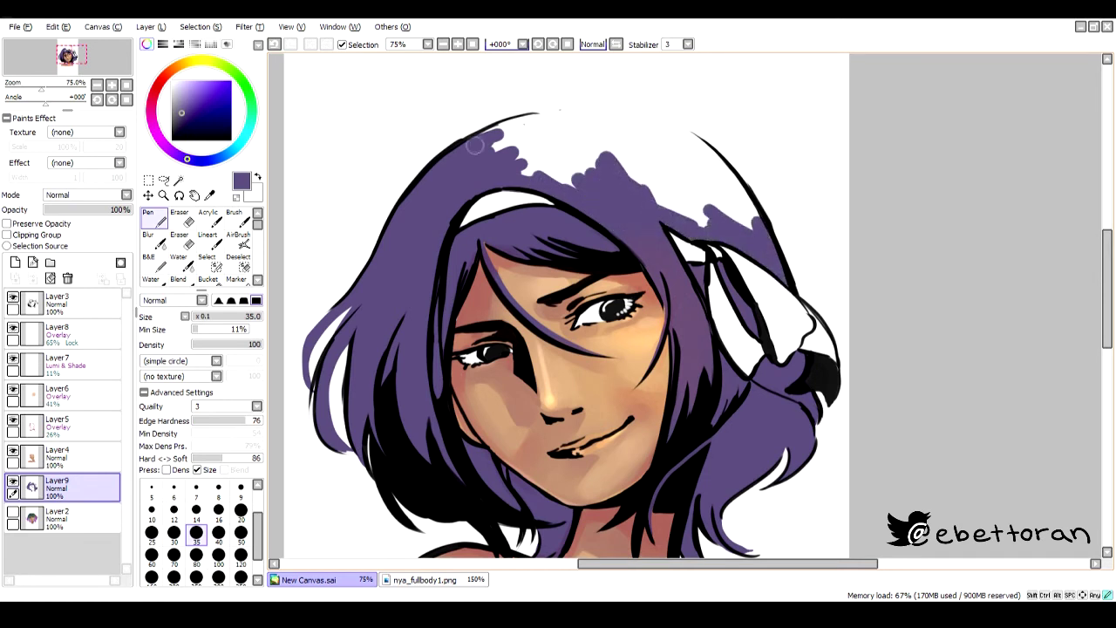
pyautogui.moveTo(479, 145); pyautogui.dragTo(724, 158)
pyautogui.moveTo(506, 124)
pyautogui.mouseDown()
pyautogui.moveTo(632, 117)
pyautogui.moveTo(715, 166)
pyautogui.mouseUp()
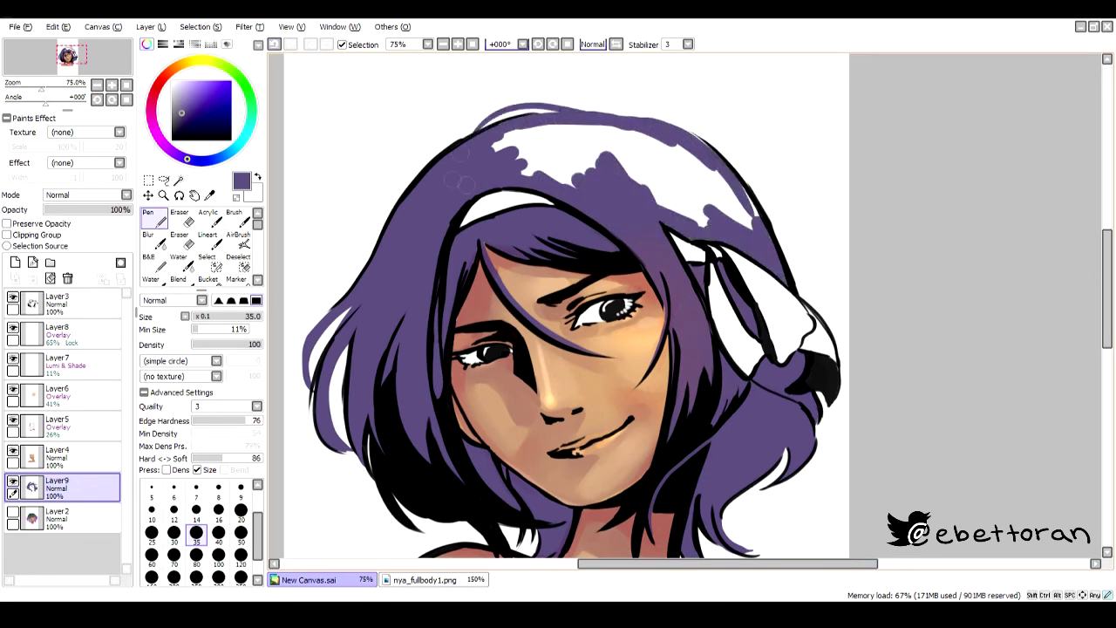
pyautogui.moveTo(498, 156); pyautogui.dragTo(752, 218)
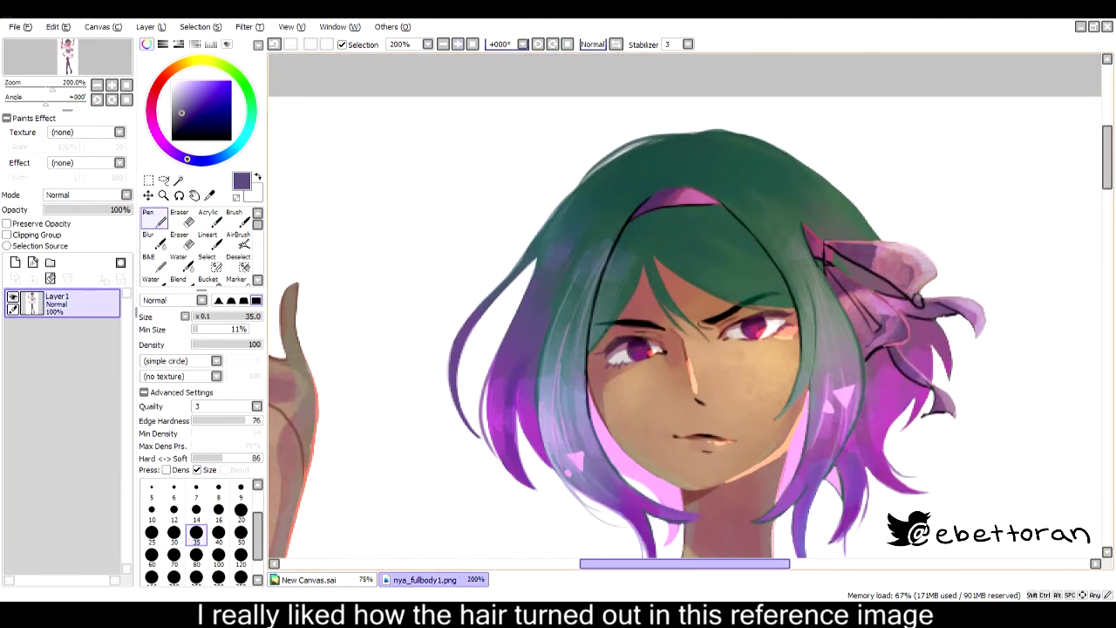
# - Sample lavender from the nya_fullbody1.png reference and paint it on the front locks on both sides of the face, preserving the layer's opacity
pyautogui.scroll(2, 653, 509)
pyautogui.keyDown('alt'); pyautogui.click(399, 439); pyautogui.keyUp('alt')
pyautogui.click(308, 579)
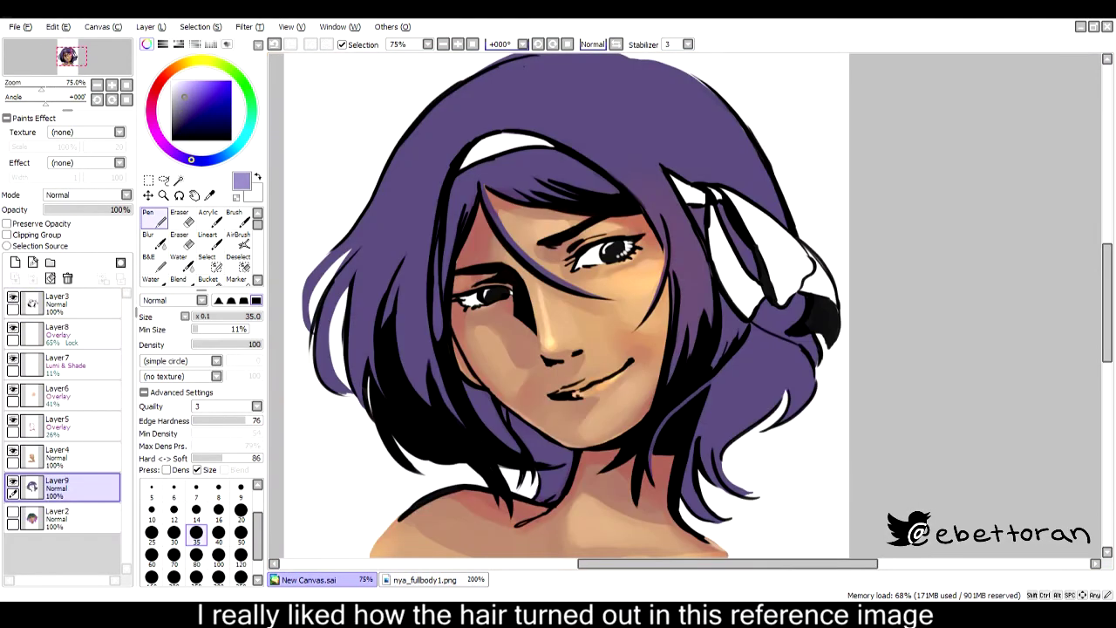
pyautogui.moveTo(418, 296); pyautogui.dragTo(396, 401)
pyautogui.moveTo(410, 222); pyautogui.dragTo(401, 323)
pyautogui.moveTo(693, 236); pyautogui.dragTo(680, 375)
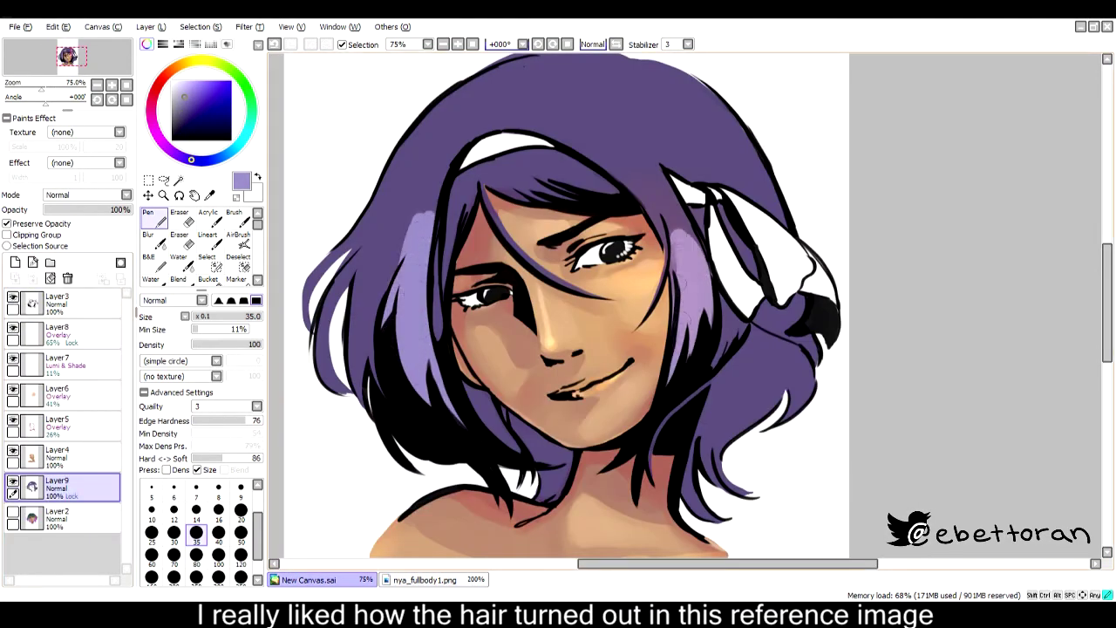
pyautogui.moveTo(693, 257); pyautogui.dragTo(660, 202)
# - Blend the upper ends of the lavender areas into the dark purple hair with the Water brush
pyautogui.press('w')
pyautogui.moveTo(418, 218); pyautogui.dragTo(405, 271)
pyautogui.moveTo(662, 174); pyautogui.dragTo(640, 200)
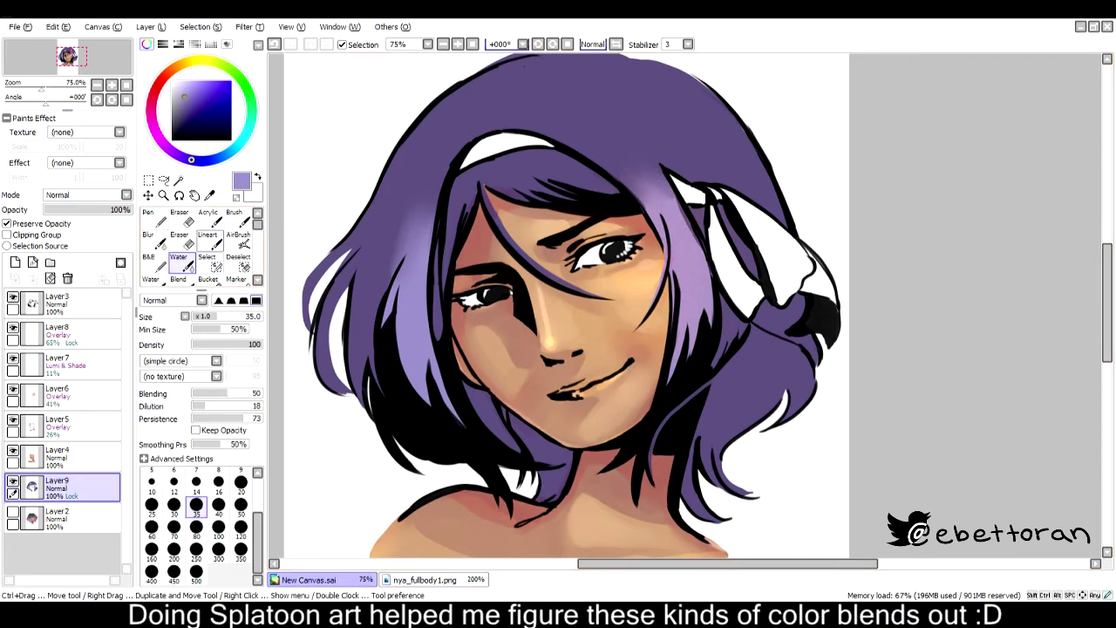
# - Sample pale blue from the reference and brush it over the lavender highlights on both front locks
pyautogui.click(425, 579)
pyautogui.keyDown('alt'); pyautogui.click(392, 330); pyautogui.keyUp('alt')
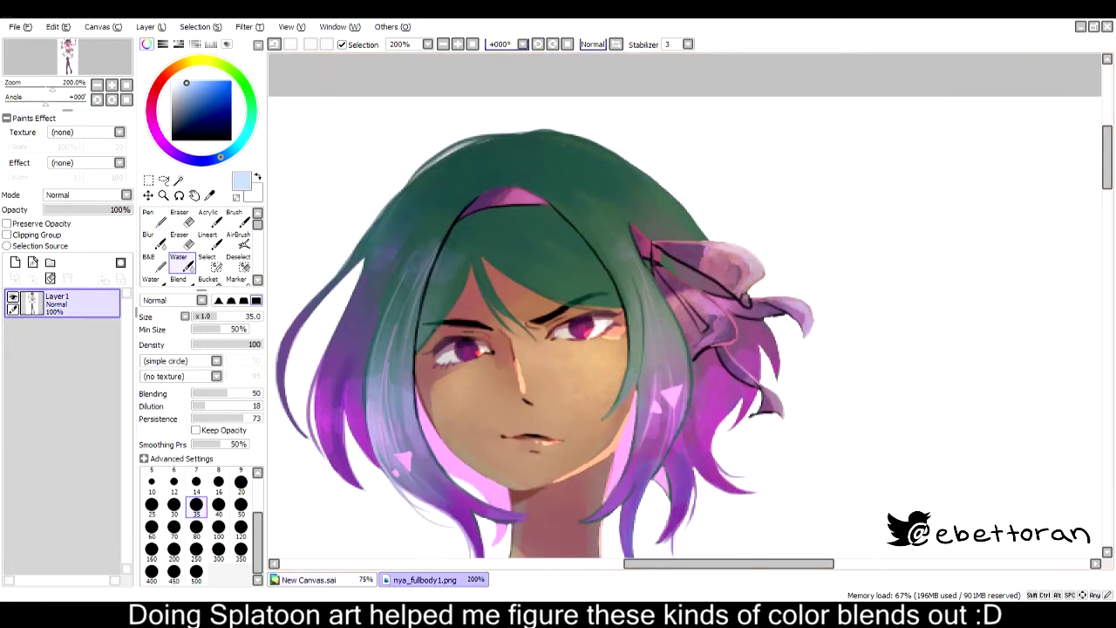
pyautogui.click(307, 579)
pyautogui.moveTo(436, 261)
pyautogui.mouseDown()
pyautogui.moveTo(423, 406)
pyautogui.moveTo(388, 392)
pyautogui.mouseUp()
pyautogui.moveTo(698, 218)
pyautogui.mouseDown()
pyautogui.moveTo(676, 375)
pyautogui.moveTo(624, 175)
pyautogui.mouseUp()
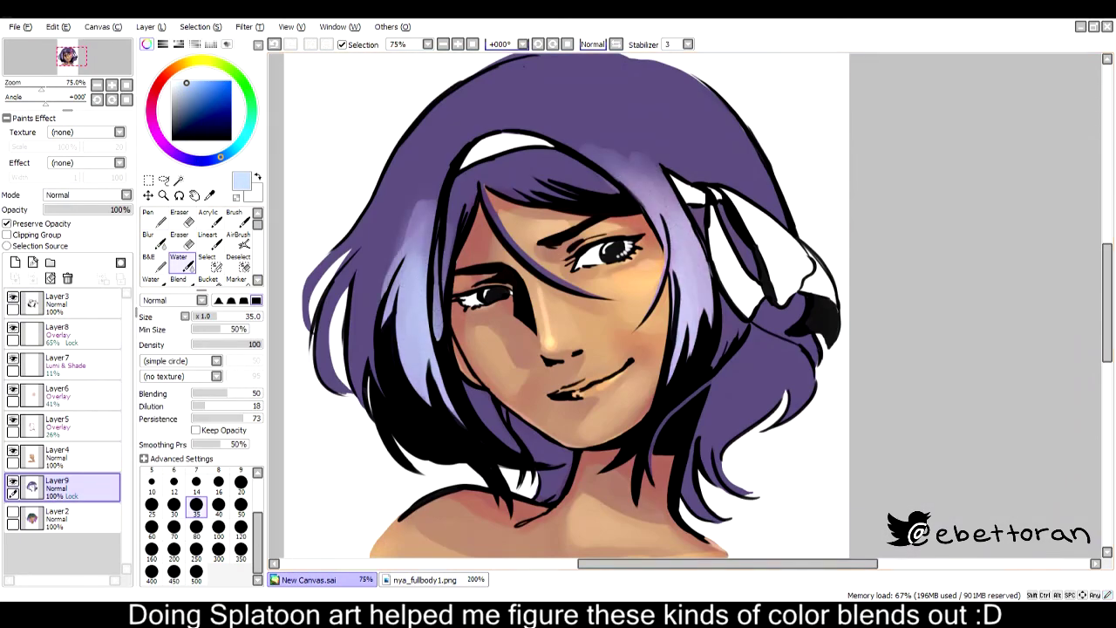
# - Sample vivid purple from the reference and blend it into the lower ends of both front locks
pyautogui.click(426, 579)
pyautogui.keyDown('alt'); pyautogui.click(680, 409); pyautogui.keyUp('alt')
pyautogui.click(308, 579)
pyautogui.moveTo(436, 336); pyautogui.dragTo(410, 423)
pyautogui.moveTo(415, 288); pyautogui.dragTo(401, 358)
pyautogui.moveTo(702, 287); pyautogui.dragTo(680, 383)
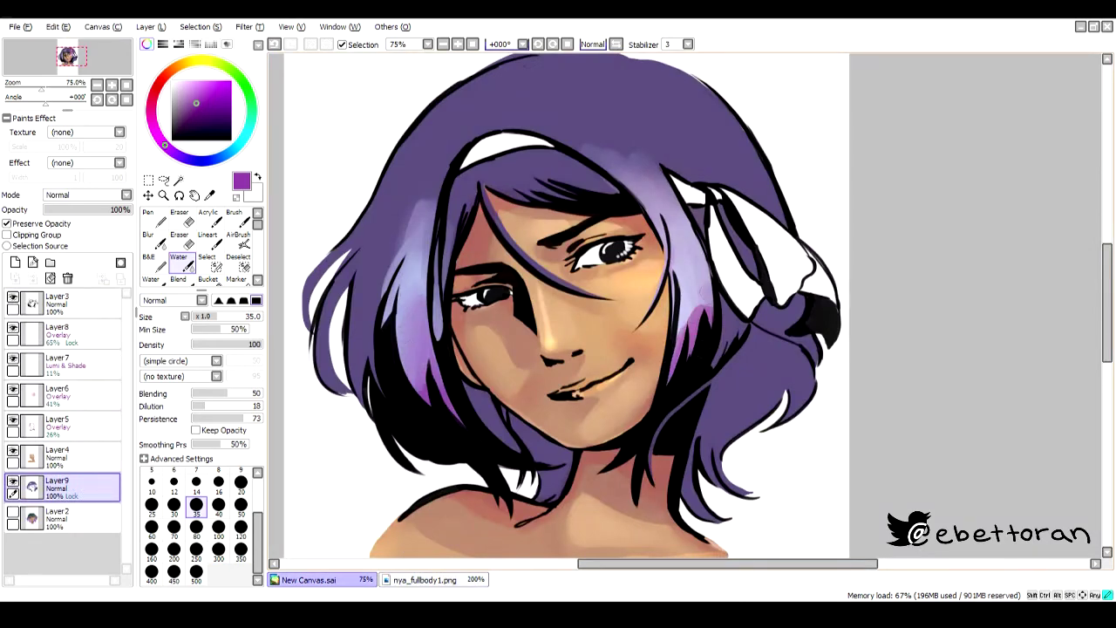
pyautogui.moveTo(706, 262); pyautogui.dragTo(684, 349)
# - Sample magenta from the reference and blend it over the outer left strands and up the left side of the hair
pyautogui.click(425, 579)
pyautogui.keyDown('alt'); pyautogui.click(381, 349); pyautogui.keyUp('alt')
pyautogui.click(308, 579)
pyautogui.click(425, 579)
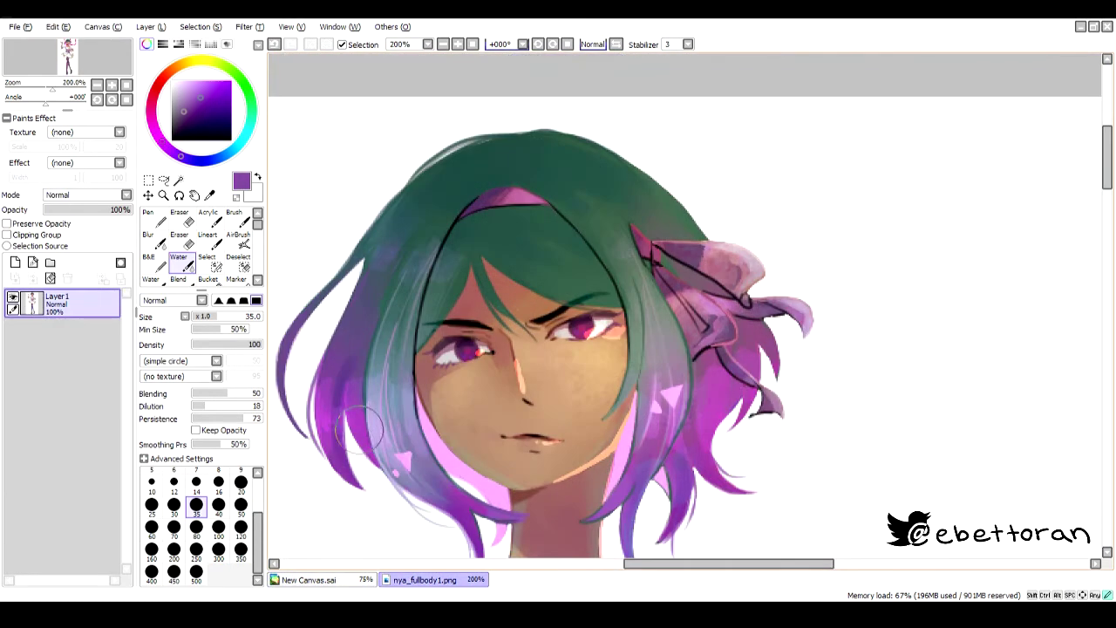
pyautogui.click(308, 579)
pyautogui.moveTo(374, 279); pyautogui.dragTo(357, 401)
pyautogui.moveTo(362, 257); pyautogui.dragTo(327, 388)
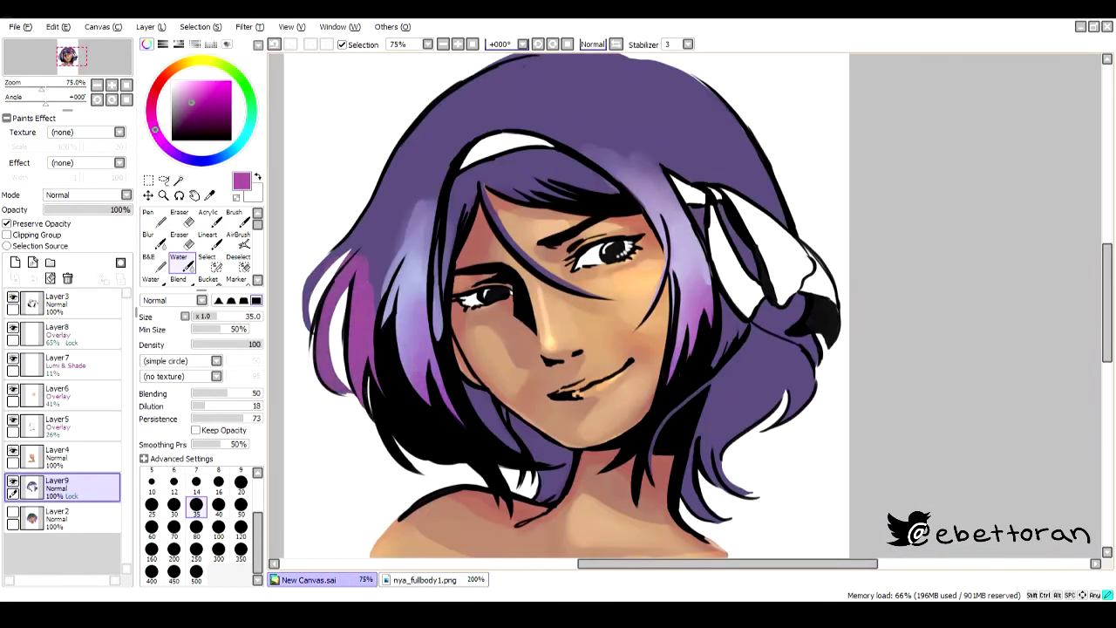
pyautogui.moveTo(392, 297); pyautogui.dragTo(348, 213)
pyautogui.moveTo(397, 174); pyautogui.dragTo(318, 287)
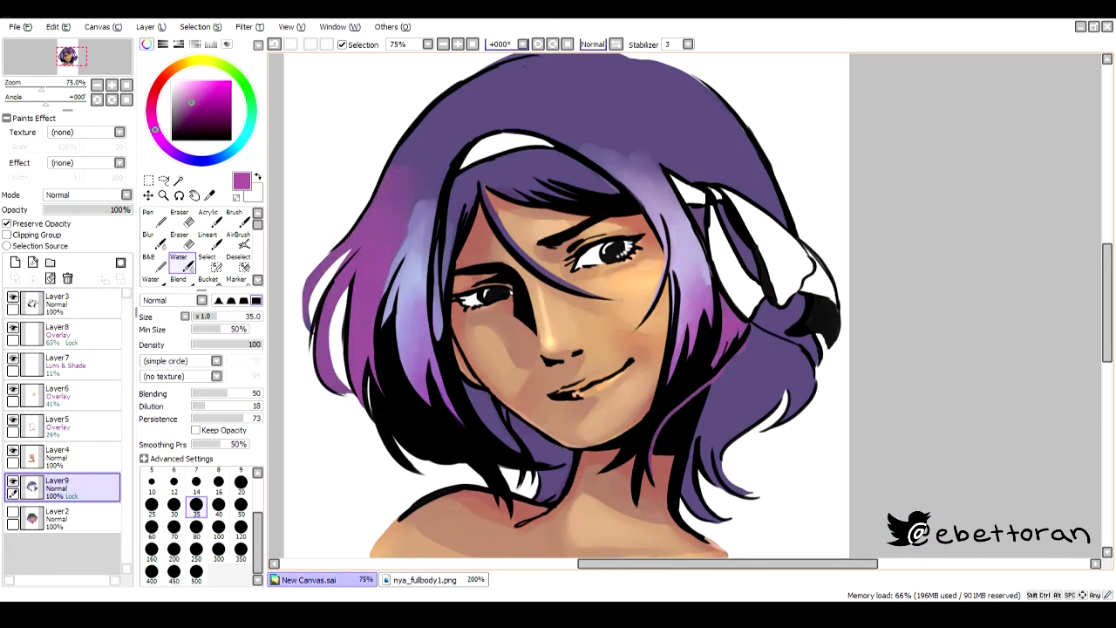
# - Brush magenta over the hair below the ribbon and tint the hair above the ribbon with it
pyautogui.moveTo(706, 401); pyautogui.dragTo(693, 518)
pyautogui.moveTo(758, 331); pyautogui.dragTo(724, 479)
pyautogui.moveTo(794, 335)
pyautogui.mouseDown()
pyautogui.moveTo(750, 440)
pyautogui.moveTo(793, 409)
pyautogui.mouseUp()
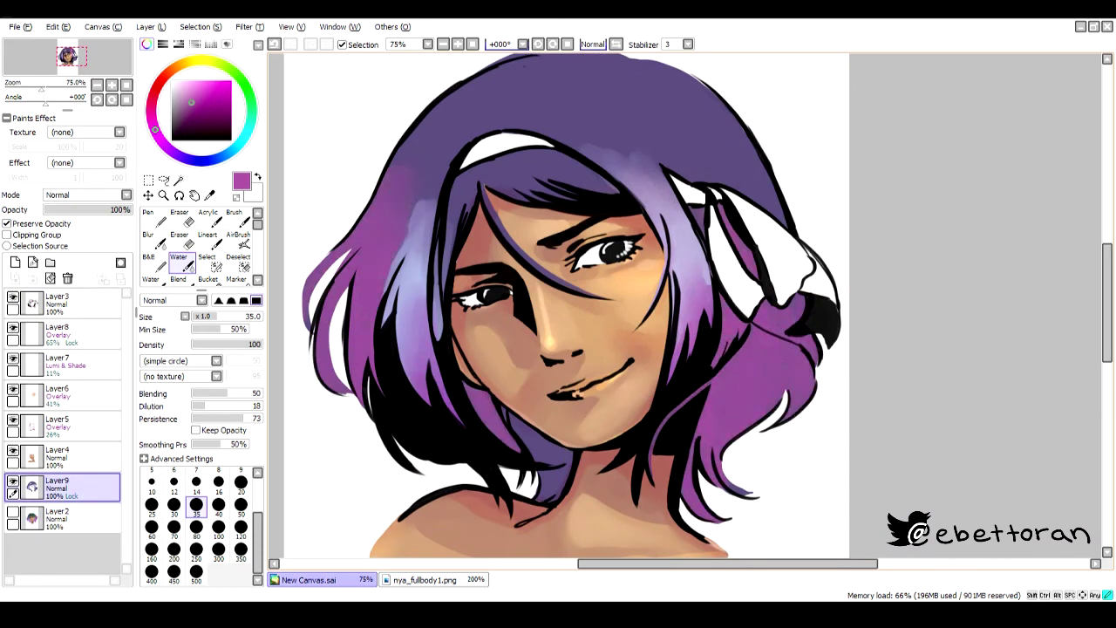
pyautogui.moveTo(751, 171)
pyautogui.mouseDown()
pyautogui.moveTo(710, 145)
pyautogui.moveTo(723, 122)
pyautogui.mouseUp()
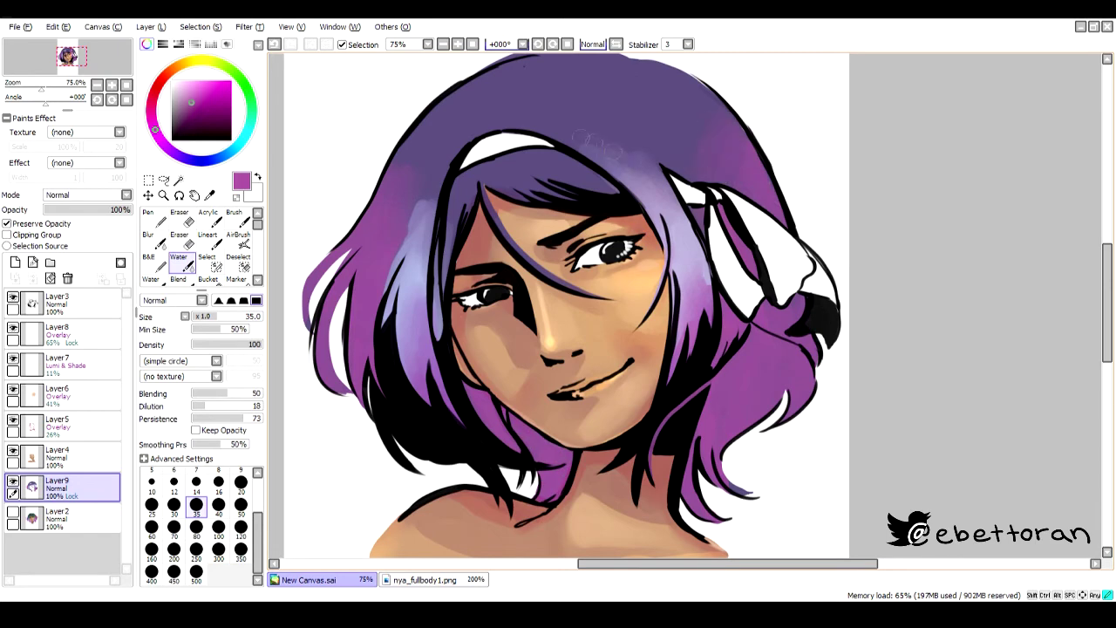
# - Sample dark green from the reference and paint it over the crown and bangs, blending its edges into the purple sides
pyautogui.click(425, 579)
pyautogui.keyDown('alt'); pyautogui.click(453, 96); pyautogui.keyUp('alt')
pyautogui.click(309, 579)
pyautogui.scroll(1, 558, 306)
pyautogui.moveTo(523, 192); pyautogui.dragTo(601, 117)
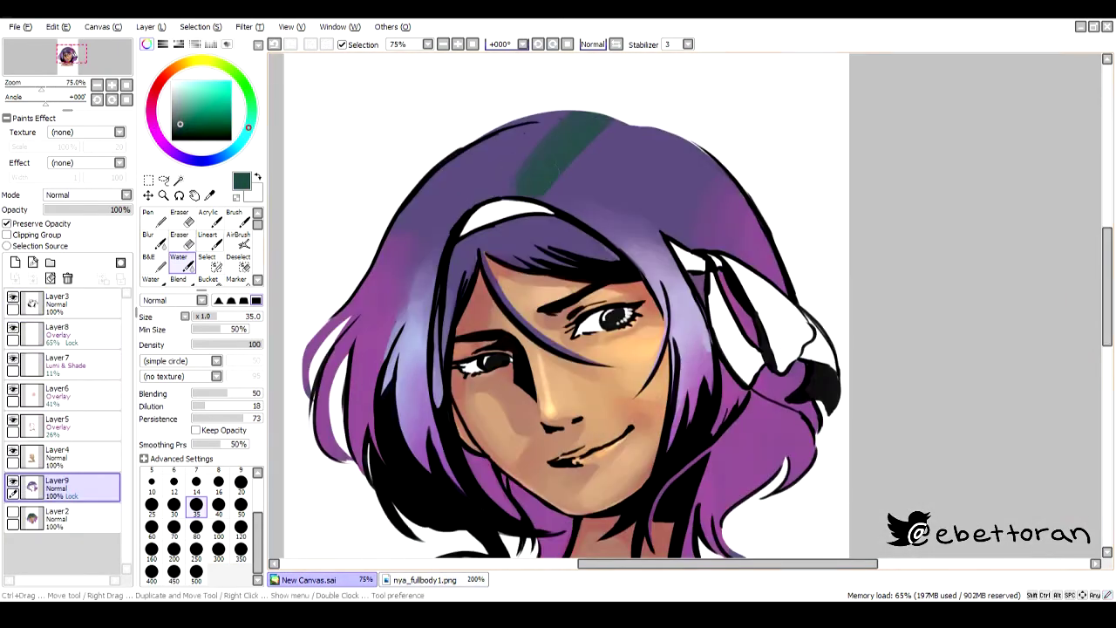
pyautogui.moveTo(540, 157)
pyautogui.mouseDown()
pyautogui.moveTo(688, 201)
pyautogui.moveTo(458, 183)
pyautogui.moveTo(384, 318)
pyautogui.moveTo(473, 190)
pyautogui.mouseUp()
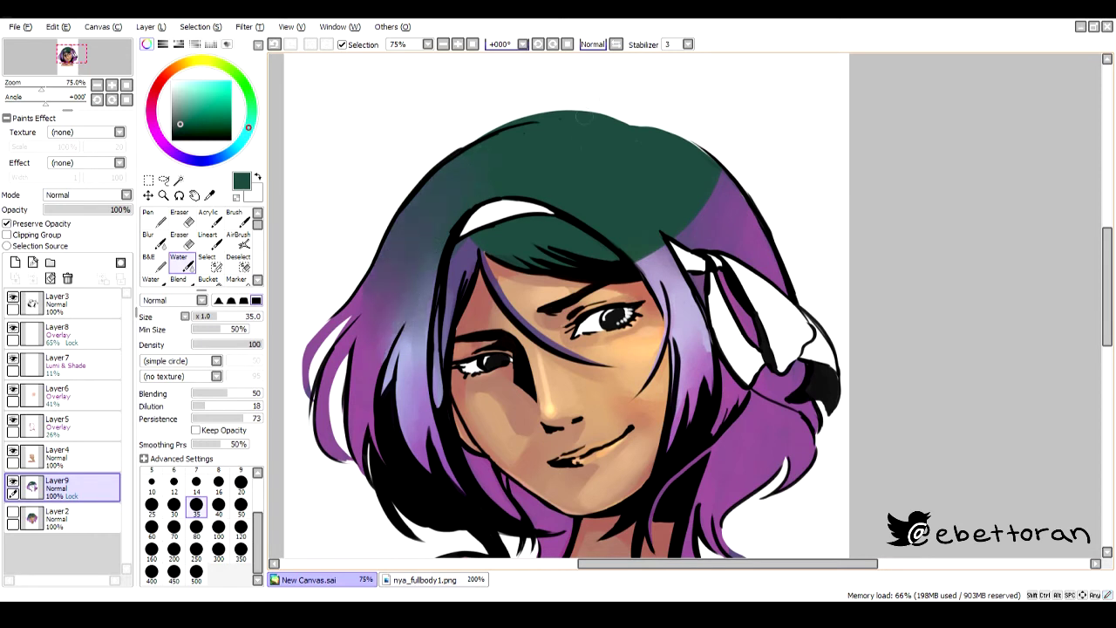
pyautogui.moveTo(471, 244); pyautogui.dragTo(448, 359)
pyautogui.moveTo(645, 239)
pyautogui.mouseDown()
pyautogui.moveTo(654, 323)
pyautogui.moveTo(680, 253)
pyautogui.moveTo(671, 261)
pyautogui.moveTo(750, 202)
pyautogui.mouseUp()
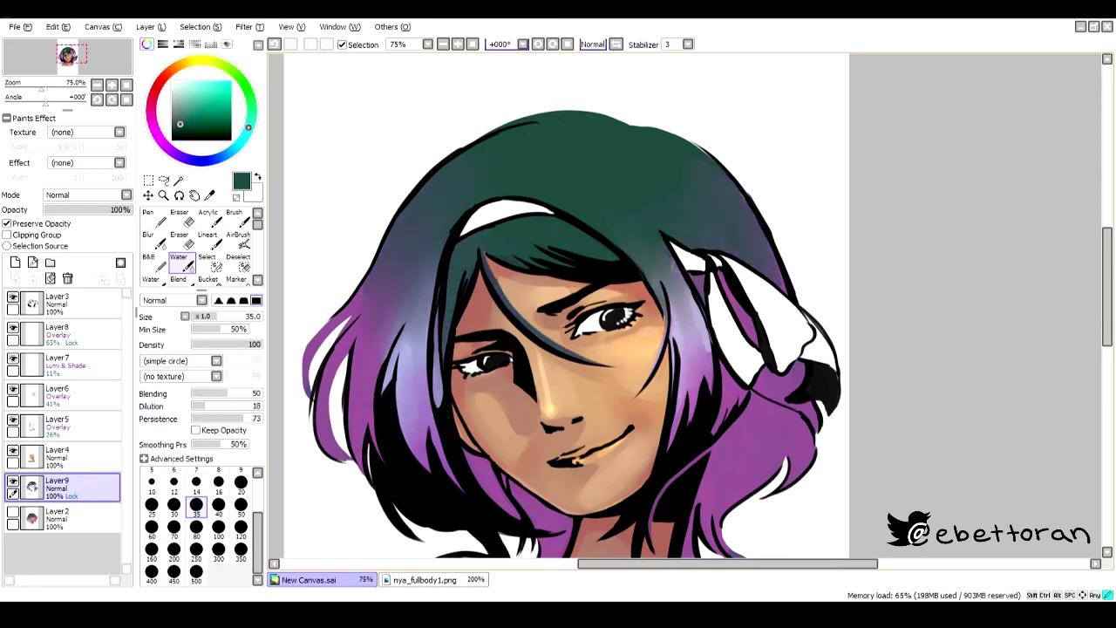
# - Refine the front locks with thin lavender strokes using the Water brush at size 14 and colors sampled from the hair
pyautogui.scroll(-2, 558, 305)
pyautogui.click(197, 482)
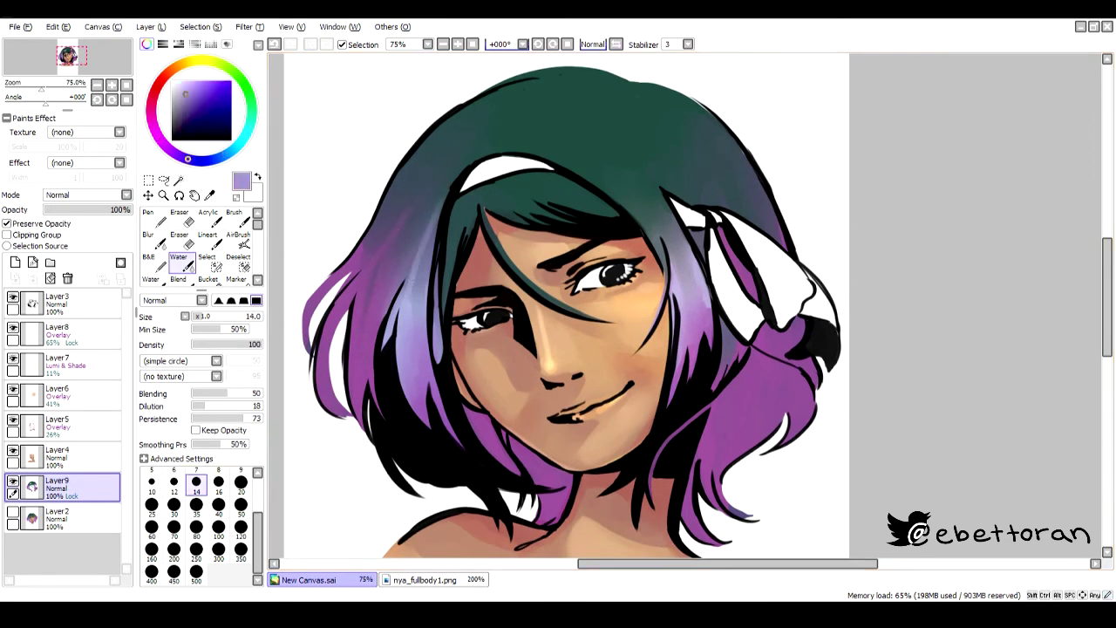
pyautogui.moveTo(425, 242); pyautogui.dragTo(408, 298)
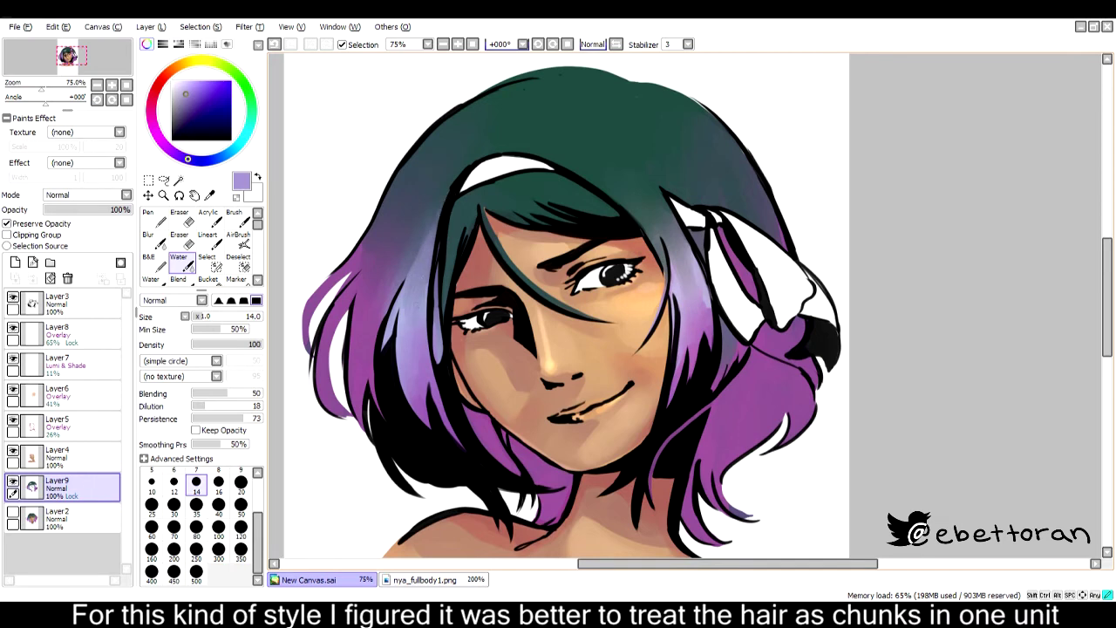
pyautogui.moveTo(656, 202); pyautogui.dragTo(619, 260)
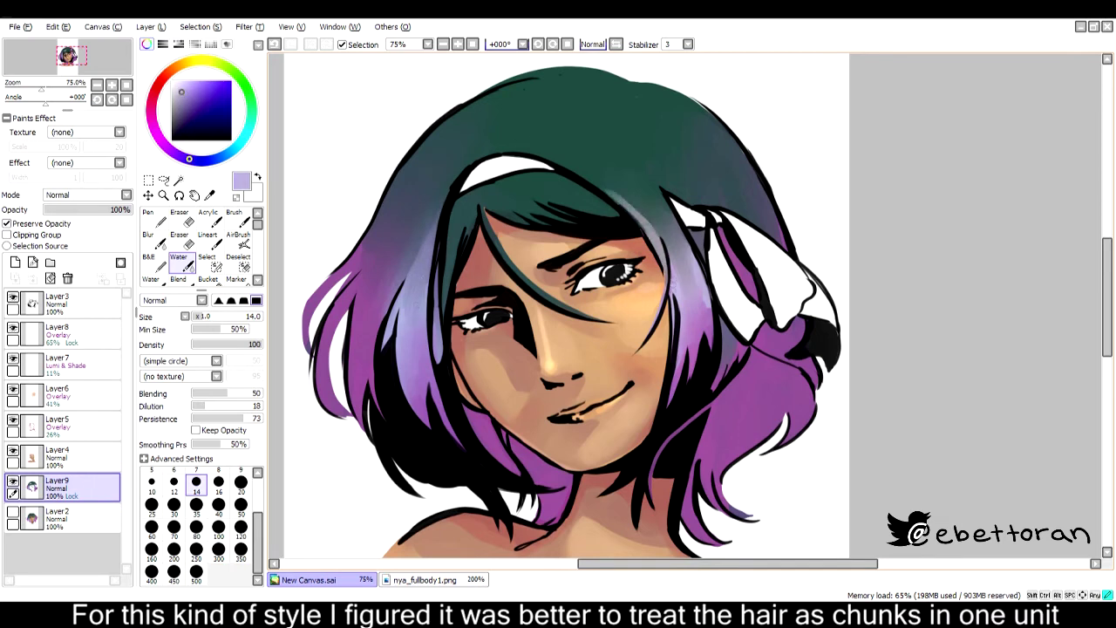
pyautogui.keyDown('alt'); pyautogui.click(635, 197); pyautogui.keyUp('alt')
pyautogui.keyDown('alt'); pyautogui.click(680, 290); pyautogui.keyUp('alt')
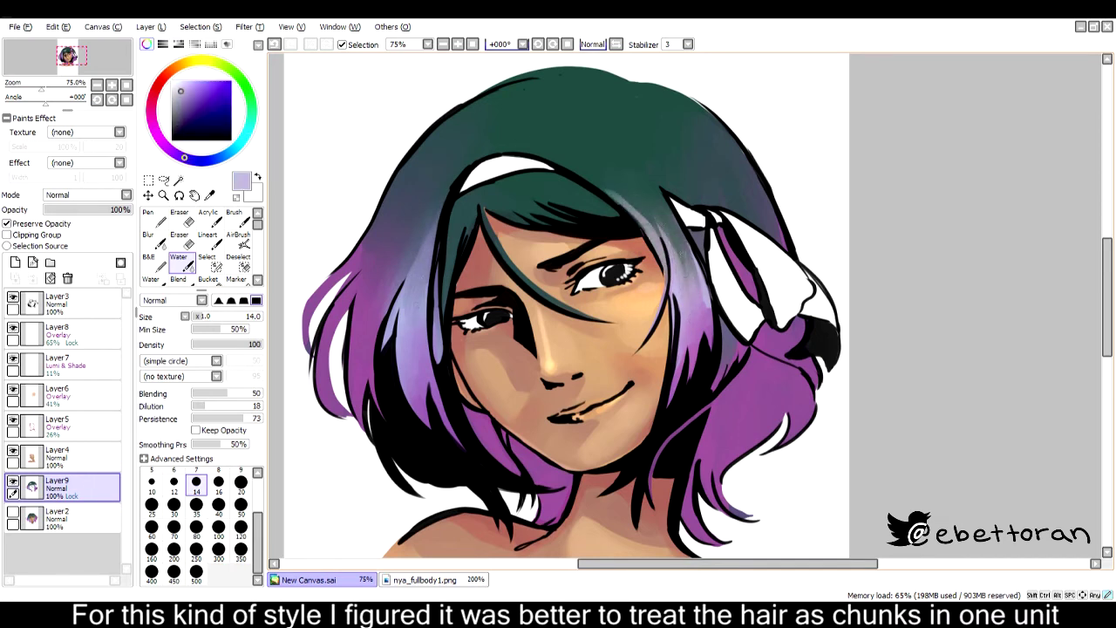
# - Sample light pink from the reference and paint the inner hair beside the neck and below the ribbon with the Water brush at size 35
pyautogui.scroll(-2, 558, 305)
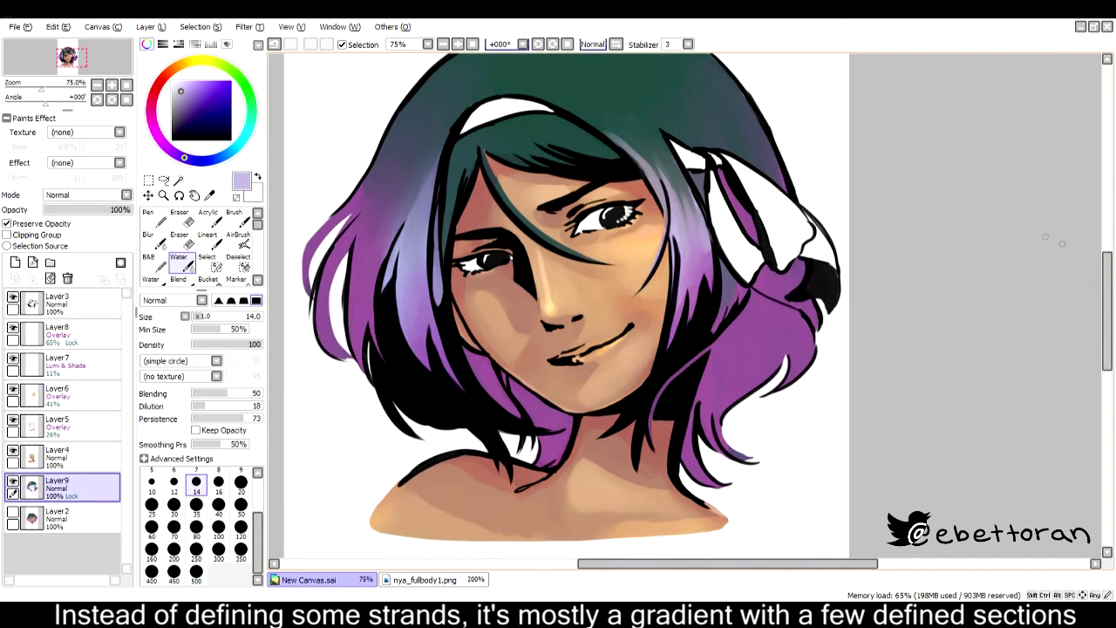
pyautogui.press(']')
pyautogui.press(']')
pyautogui.press(']')
pyautogui.press(']')
pyautogui.press(']')
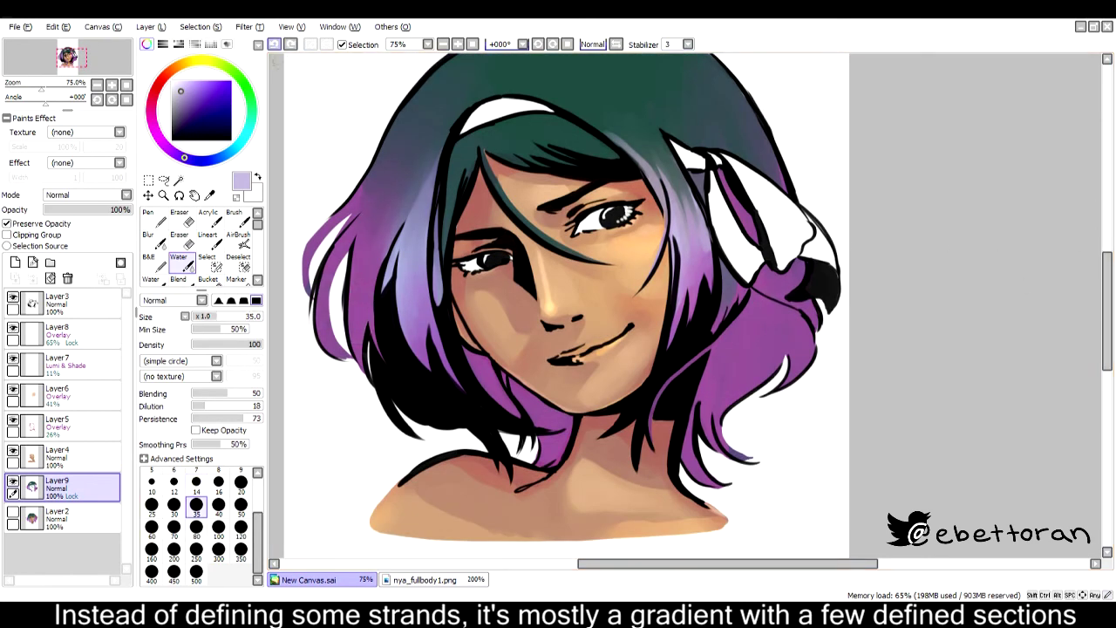
pyautogui.click(425, 579)
pyautogui.keyDown('alt'); pyautogui.click(722, 323); pyautogui.keyUp('alt')
pyautogui.click(307, 579)
pyautogui.moveTo(523, 375); pyautogui.dragTo(550, 462)
pyautogui.moveTo(549, 410); pyautogui.dragTo(497, 366)
pyautogui.moveTo(689, 476)
pyautogui.mouseDown()
pyautogui.moveTo(702, 409)
pyautogui.moveTo(772, 327)
pyautogui.moveTo(755, 400)
pyautogui.mouseUp()
pyautogui.moveTo(519, 384); pyautogui.dragTo(557, 462)
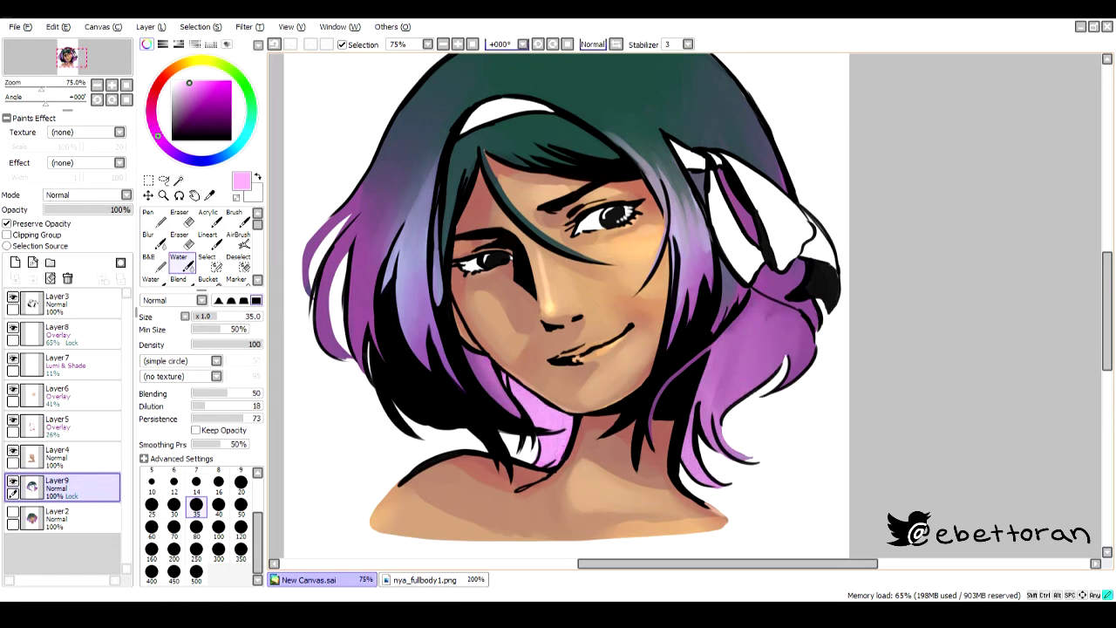
pyautogui.moveTo(697, 471)
pyautogui.mouseDown()
pyautogui.moveTo(724, 349)
pyautogui.moveTo(750, 314)
pyautogui.moveTo(767, 349)
pyautogui.moveTo(806, 353)
pyautogui.moveTo(758, 301)
pyautogui.mouseUp()
# - Touch up the edges between the pink inner hair and the surrounding locks with the Pen, using purples and pinks sampled from the hair
pyautogui.keyDown('alt'); pyautogui.click(759, 301); pyautogui.keyUp('alt')
pyautogui.press('n')
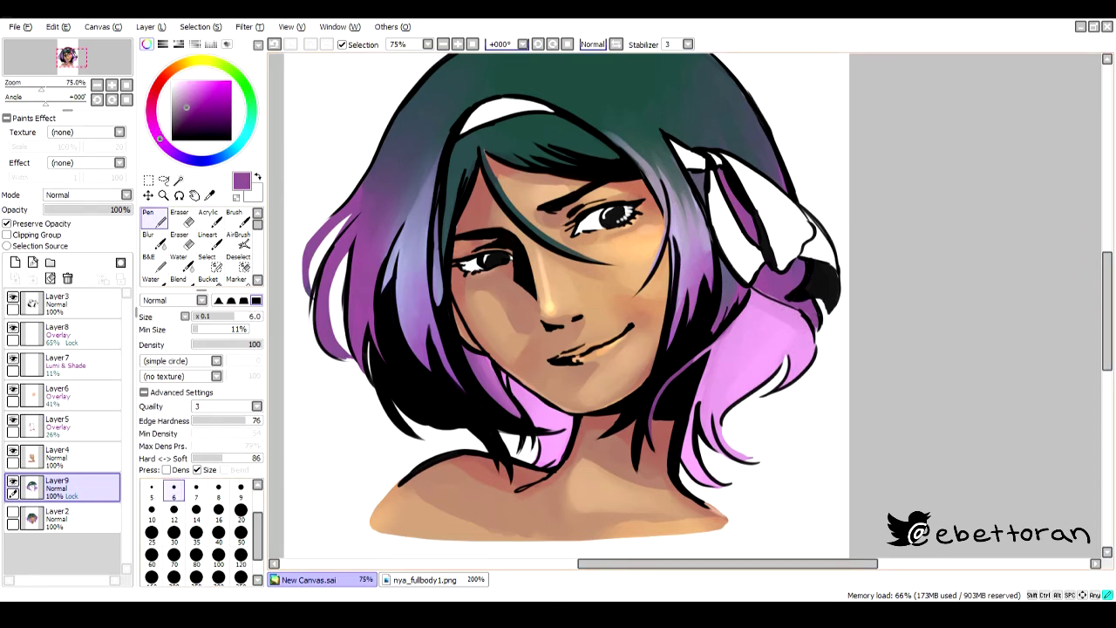
pyautogui.keyDown('alt'); pyautogui.click(683, 368); pyautogui.keyUp('alt')
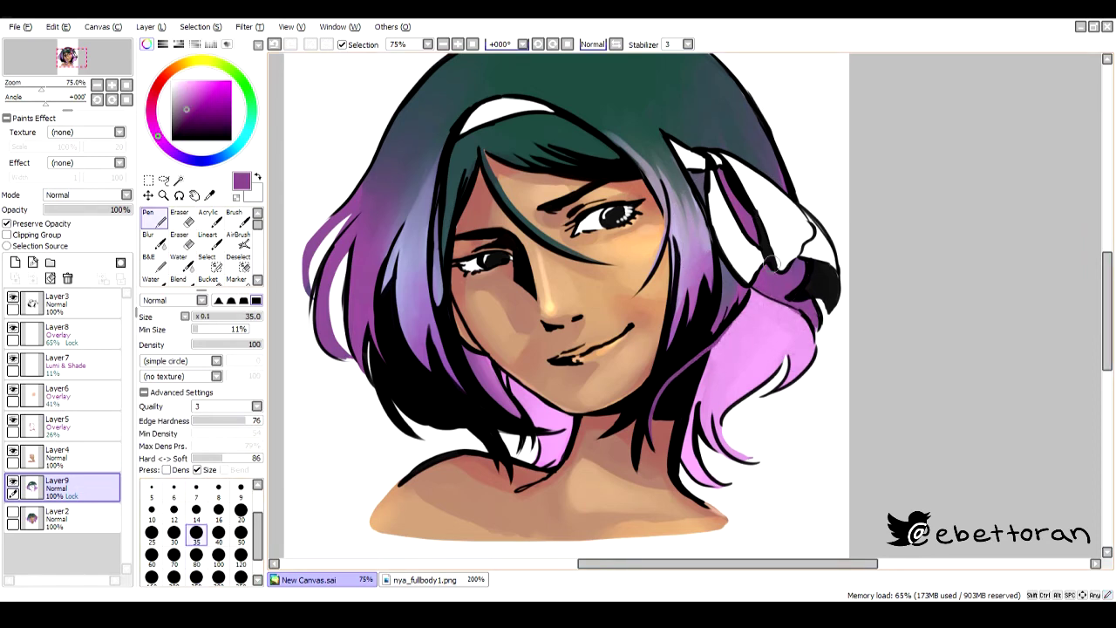
pyautogui.keyDown('alt'); pyautogui.click(491, 379); pyautogui.keyUp('alt')
pyautogui.keyDown('alt'); pyautogui.click(717, 350); pyautogui.keyUp('alt')
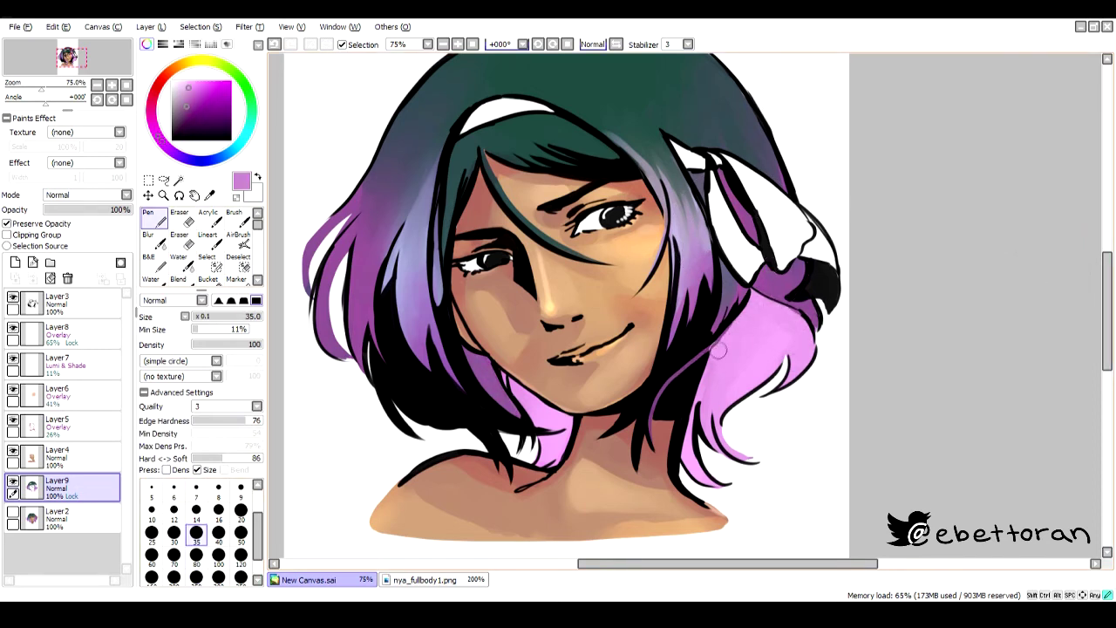
# - Add a layer above the hair colors and paint yellow spots on the hair with the Pen at size 80
pyautogui.scroll(1, 572, 305)
pyautogui.click(15, 263)
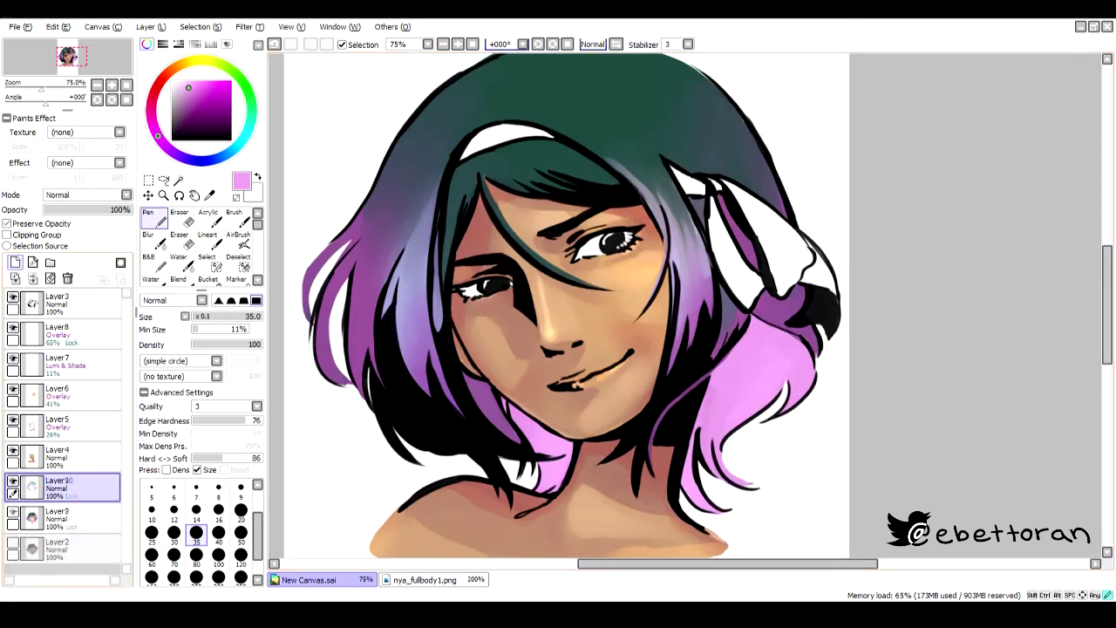
pyautogui.click(207, 60)
pyautogui.click(184, 63)
pyautogui.click(202, 86)
pyautogui.click(196, 554)
pyautogui.moveTo(671, 209); pyautogui.dragTo(684, 261)
pyautogui.moveTo(711, 144)
pyautogui.mouseDown()
pyautogui.moveTo(728, 165)
pyautogui.moveTo(749, 153)
pyautogui.mouseUp()
pyautogui.moveTo(410, 323); pyautogui.dragTo(419, 353)
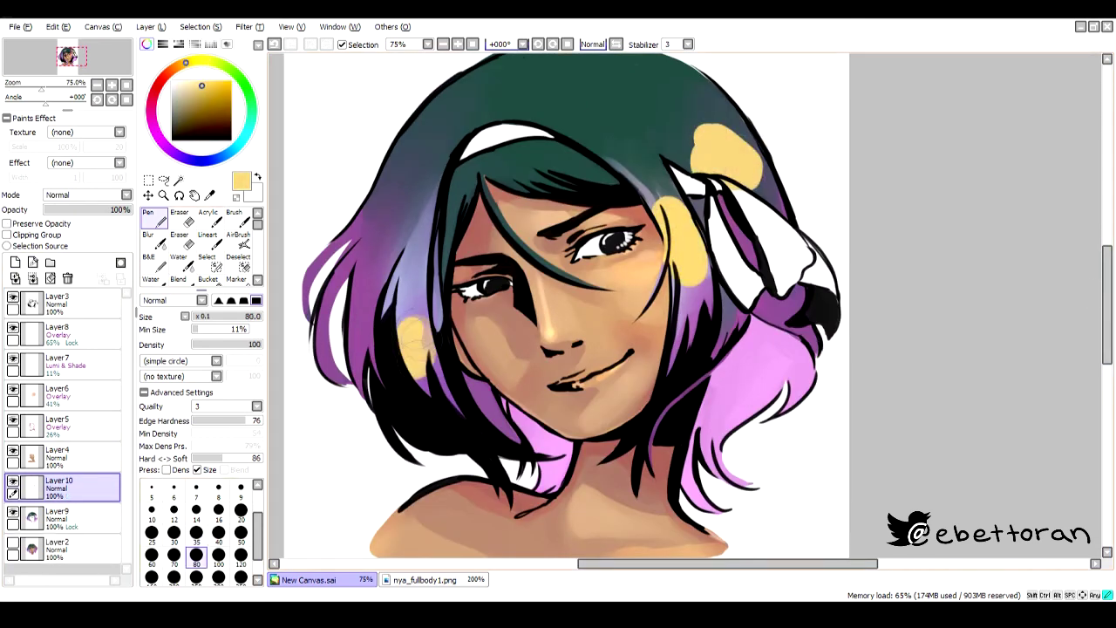
# - Set the yellow spots' layer to Overlay at 38% opacity and soften the spots with the Blur brush
pyautogui.scroll(-3, 87, 194)
pyautogui.moveTo(129, 209); pyautogui.dragTo(77, 209)
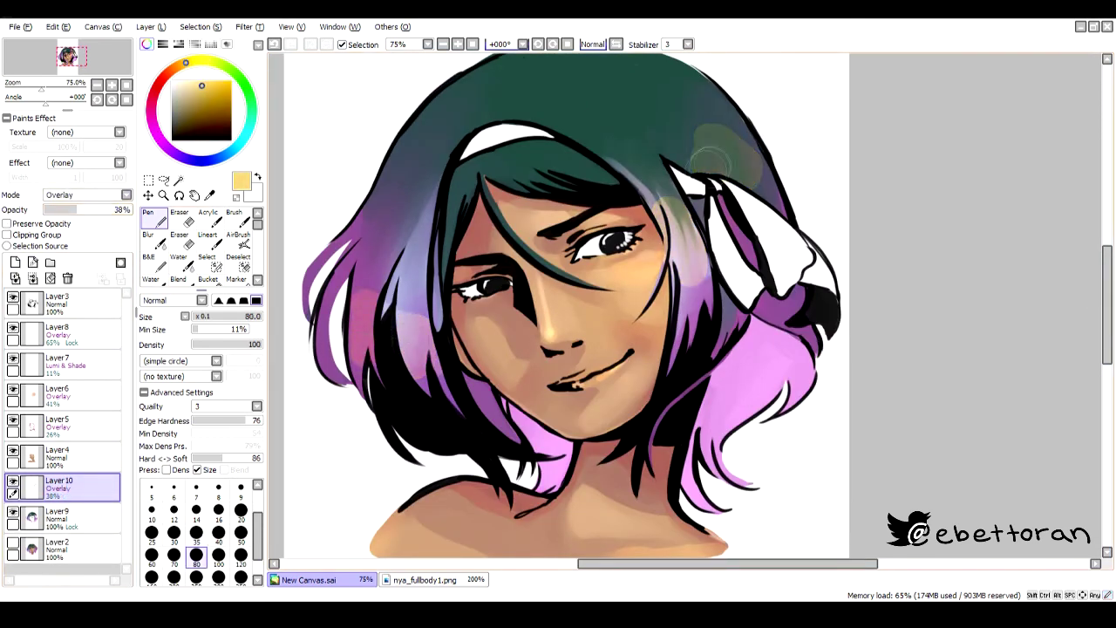
pyautogui.press('r')
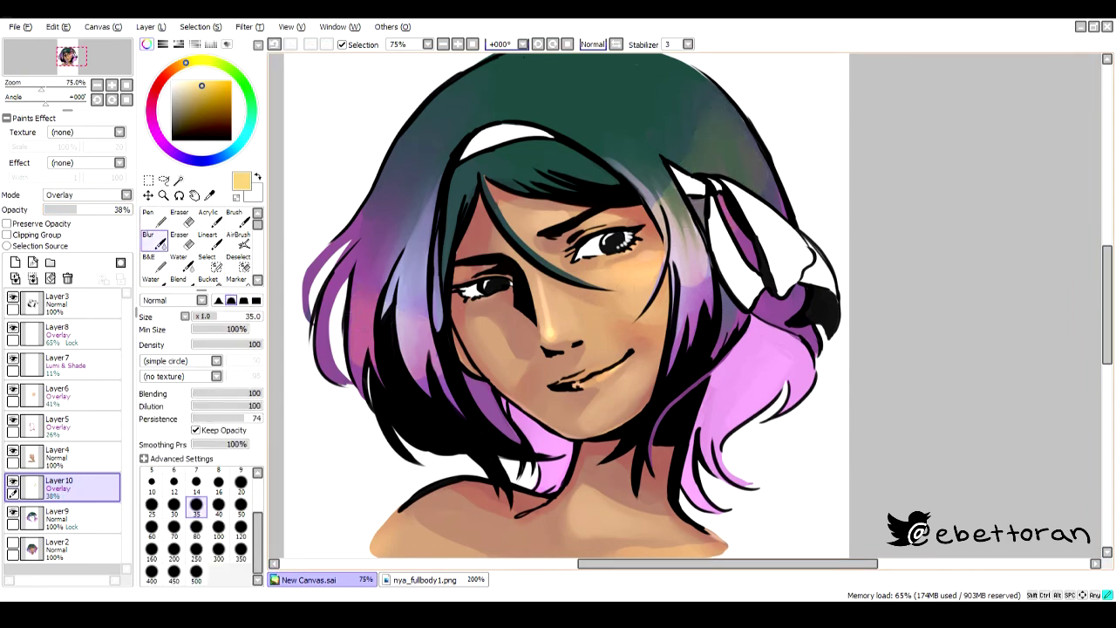
pyautogui.scroll(-2, 991, 214)
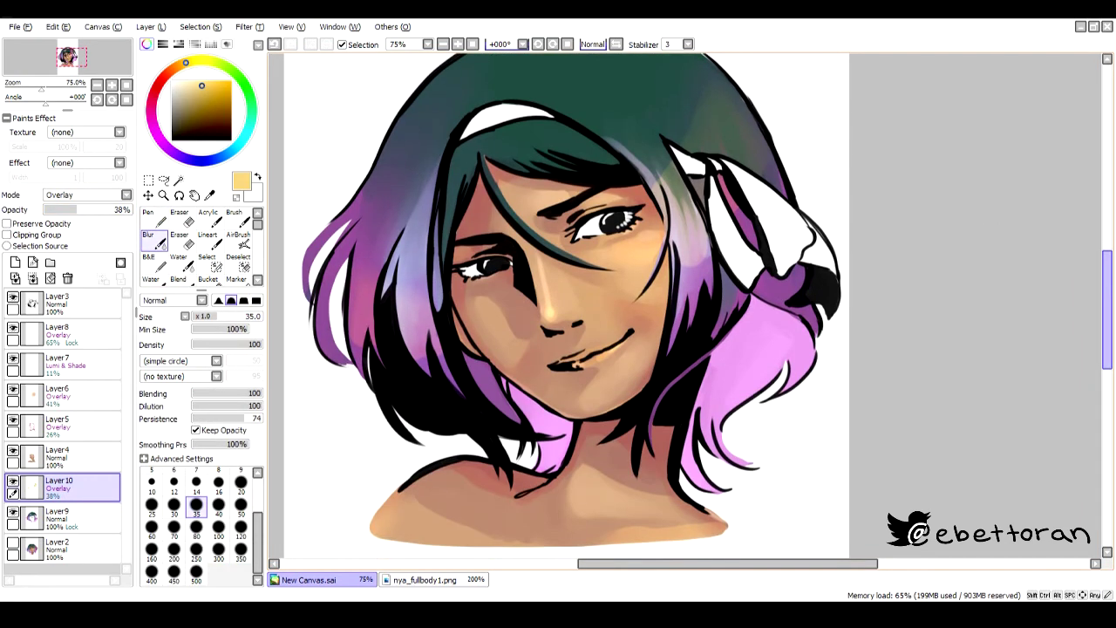
# - Change the blending mode of Layer12 to Luminosity
pyautogui.hotkey('alt', 'Tab')
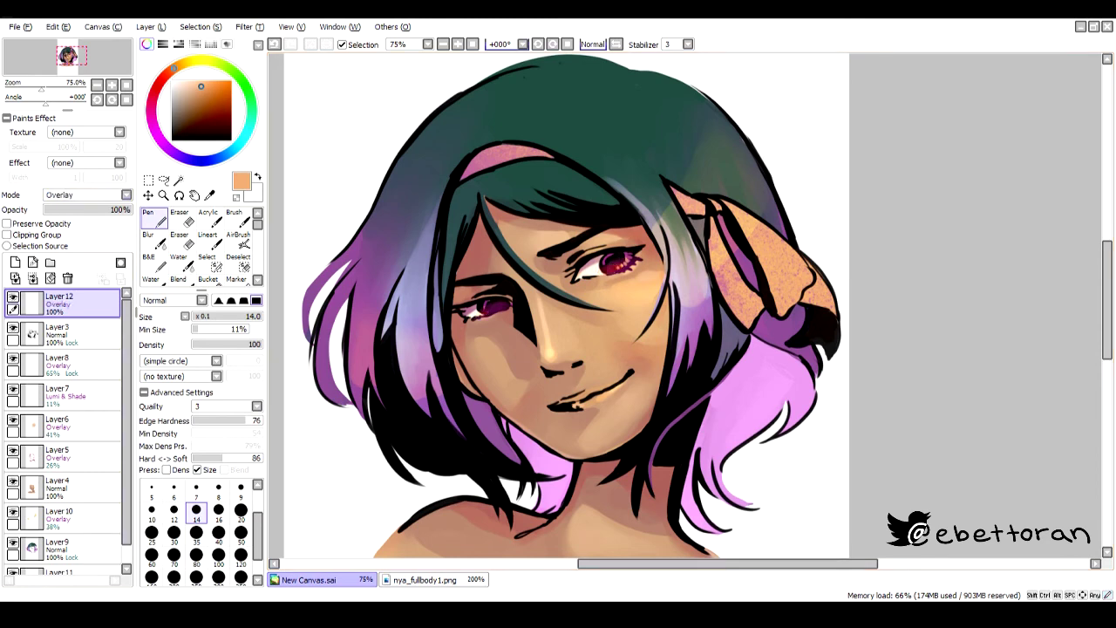
pyautogui.press('ctrl')
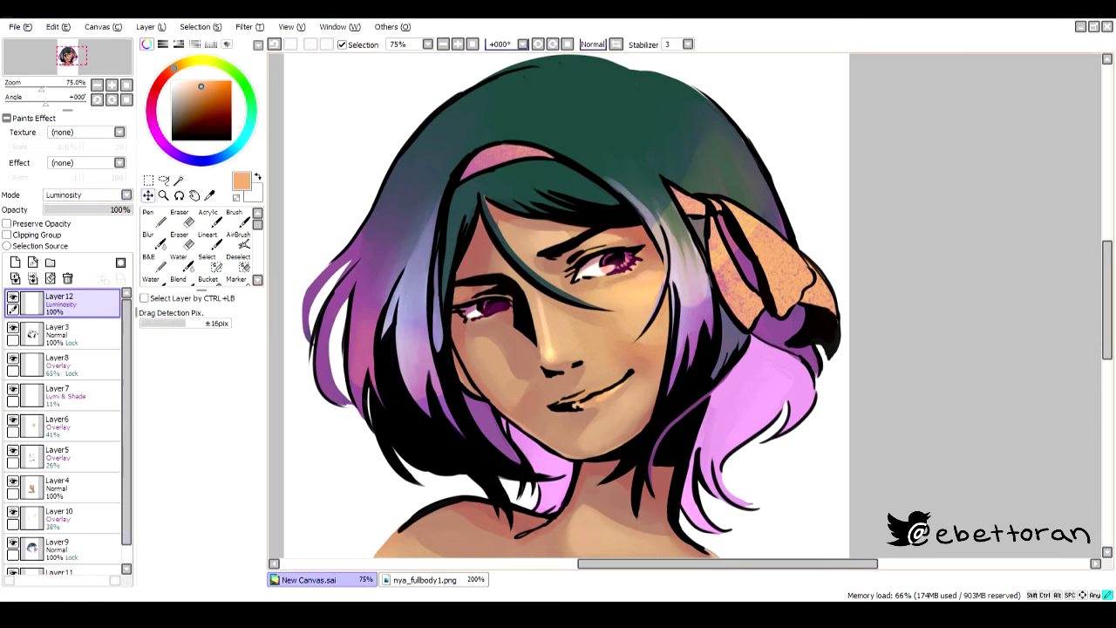